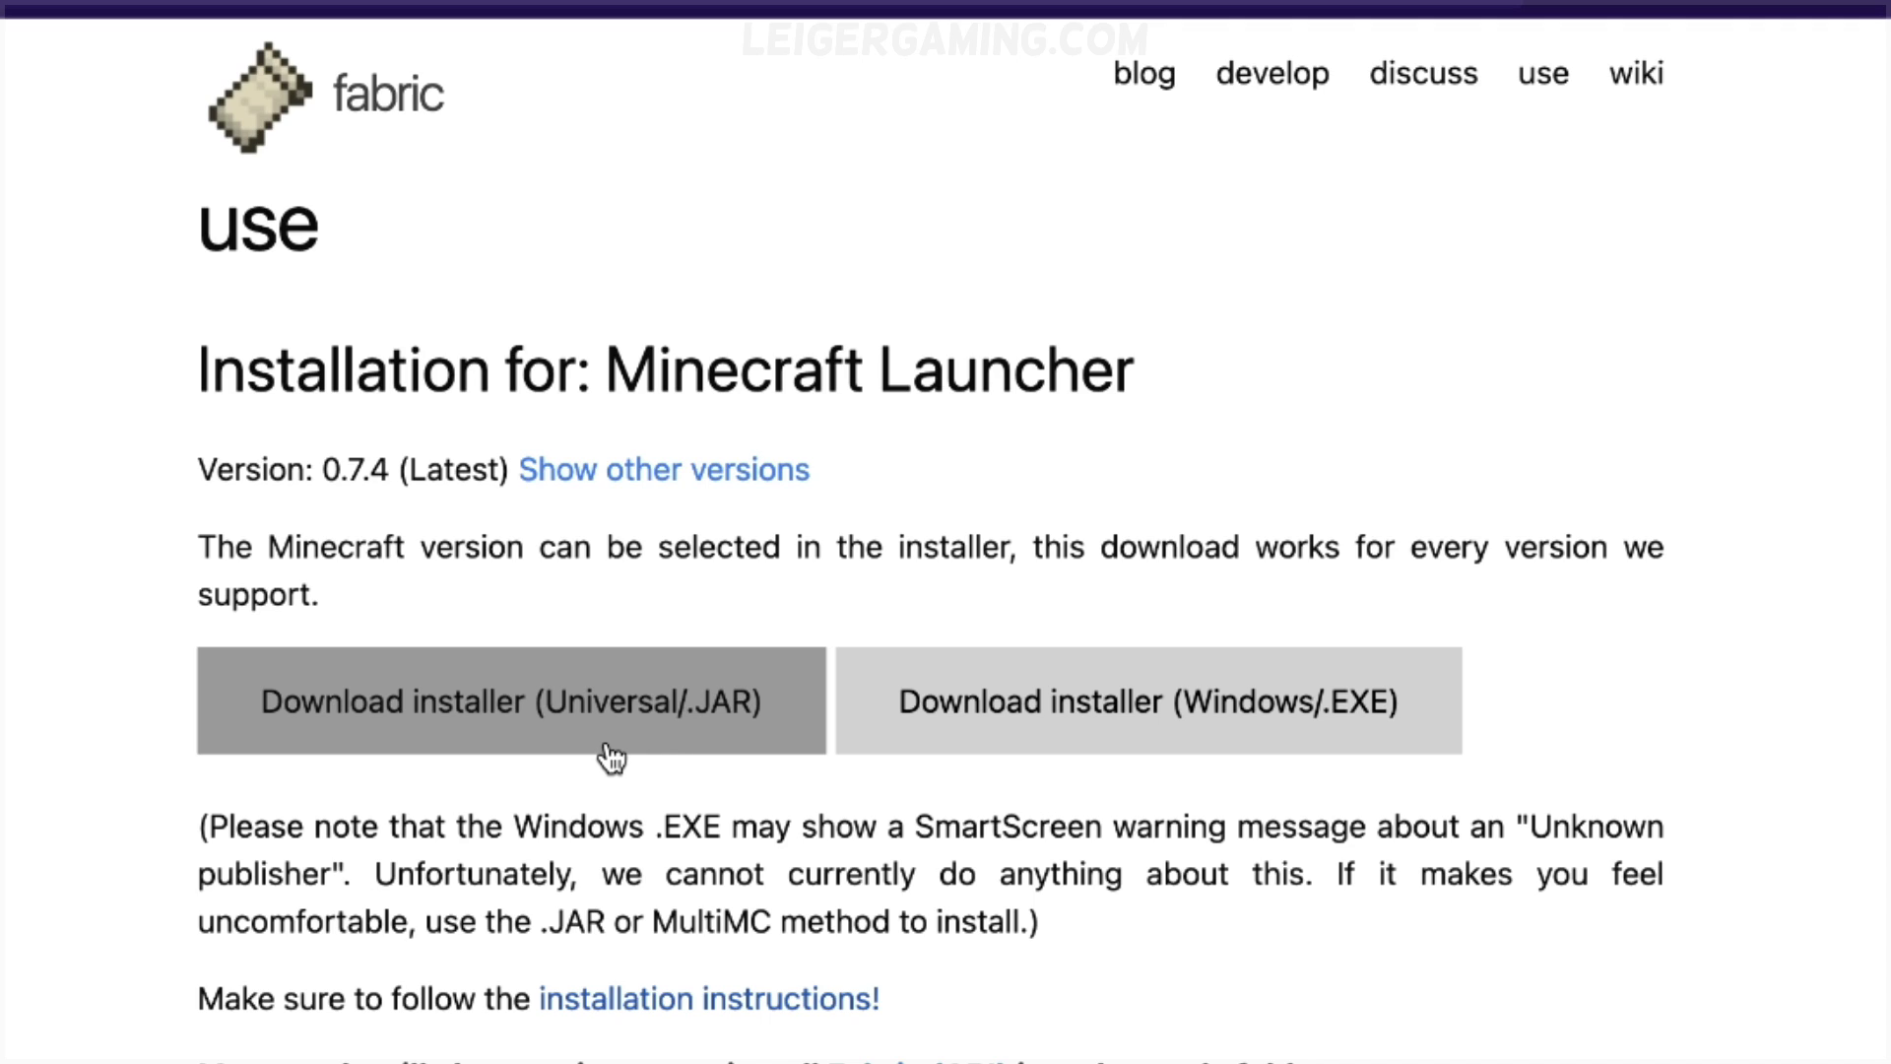
- Download the Universal .JAR Fabric installer and open the Security & Privacy settings in the Mac's System Preferences
click(537, 709)
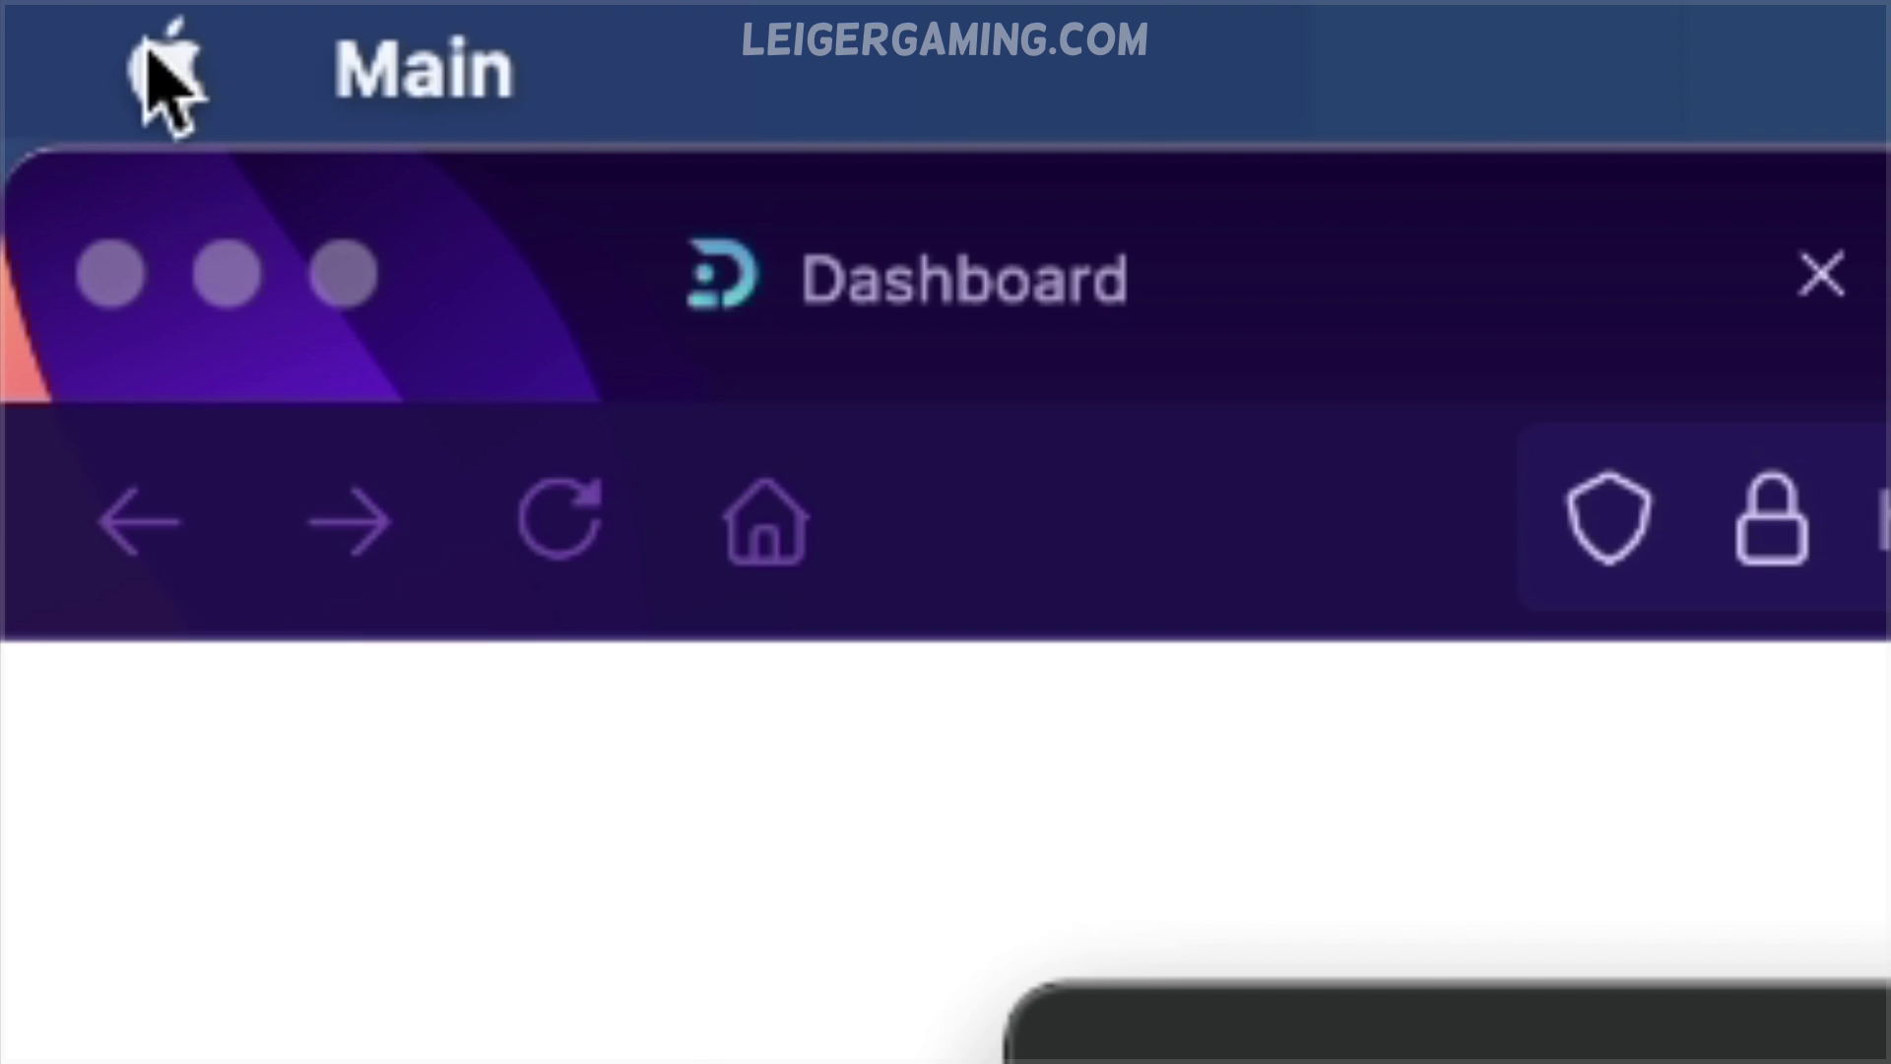
click(152, 49)
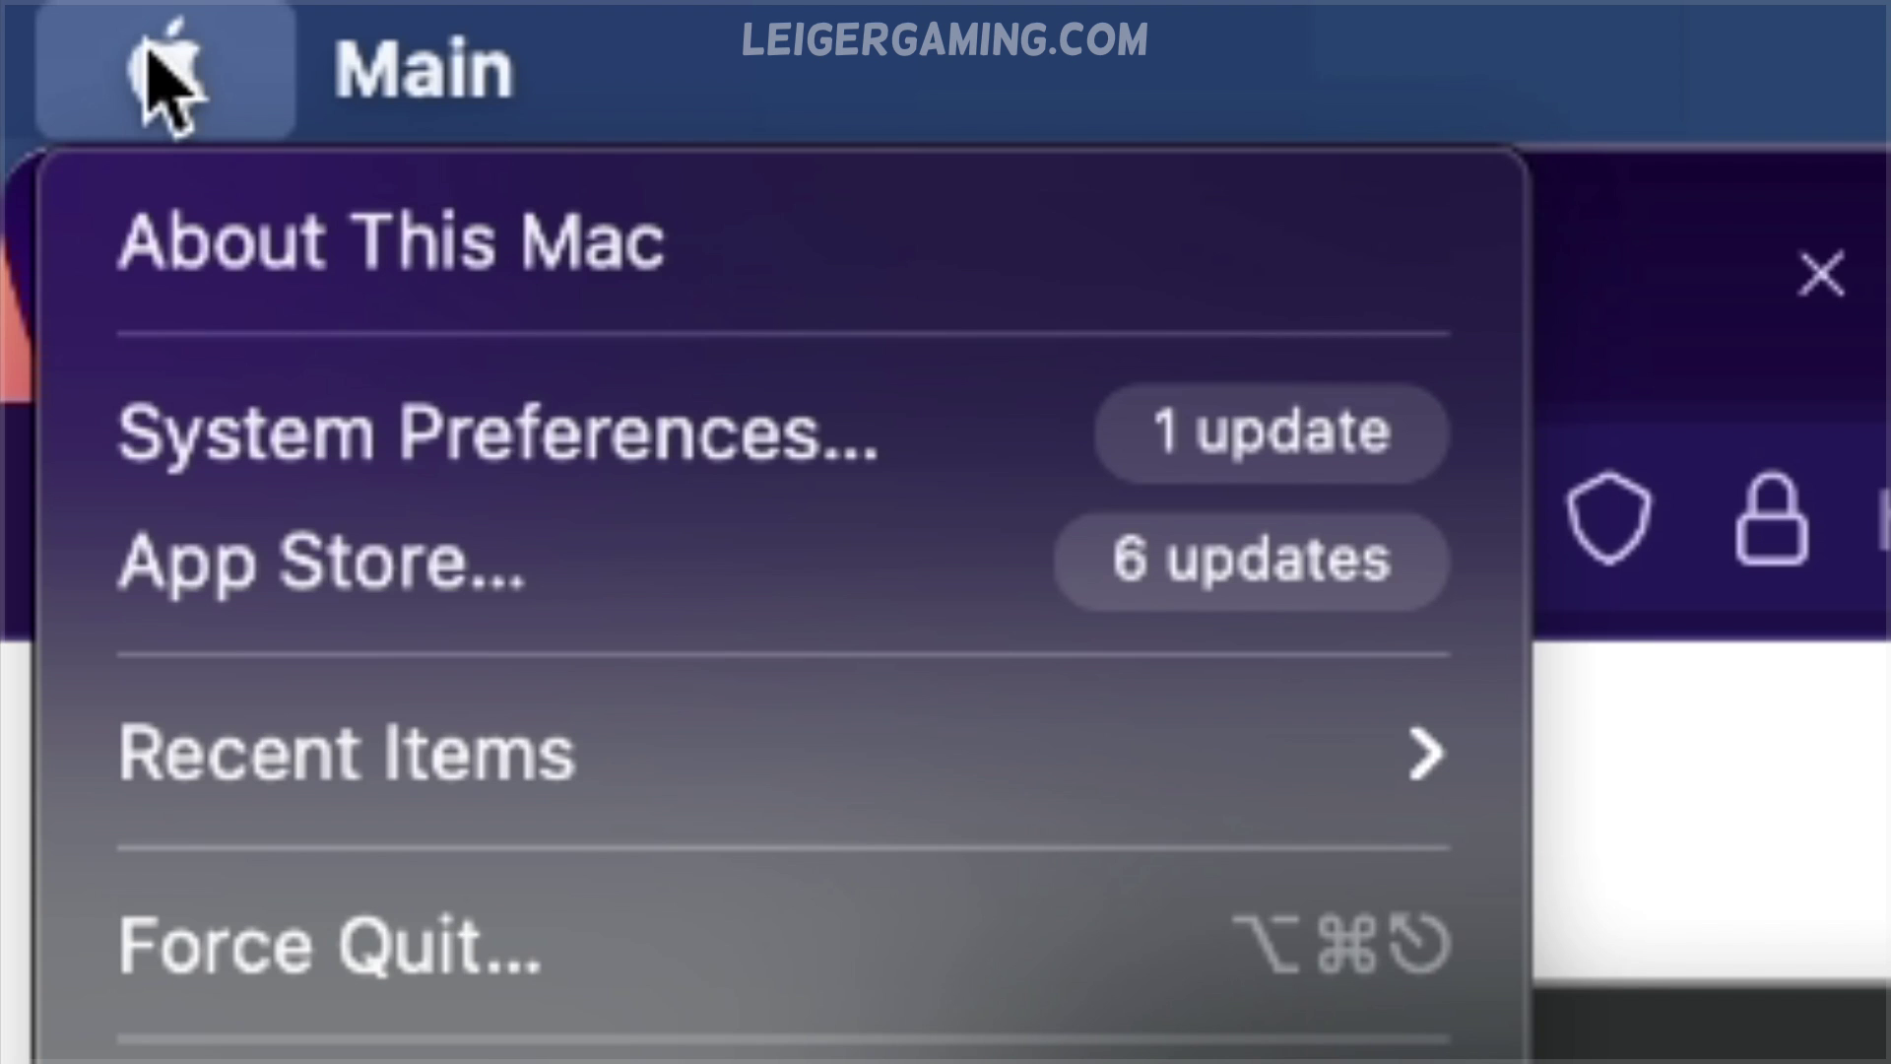
click(262, 428)
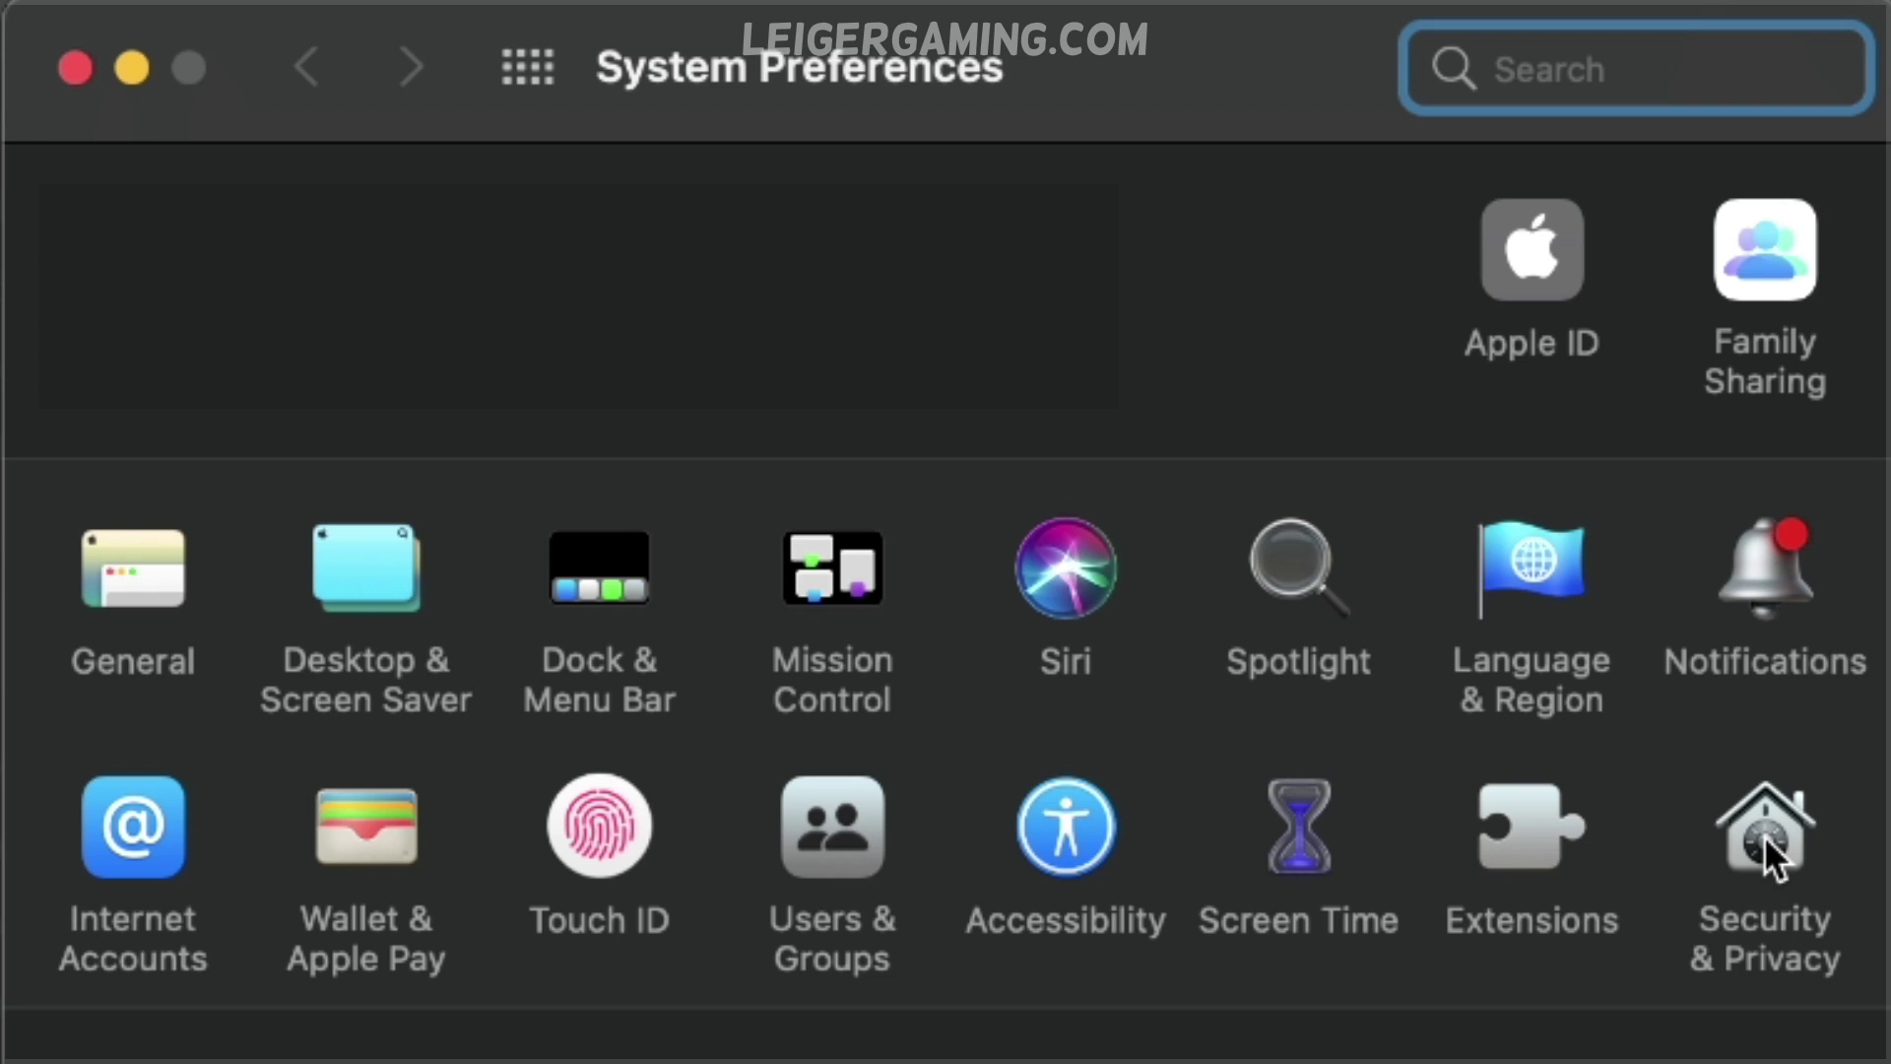
click(1761, 881)
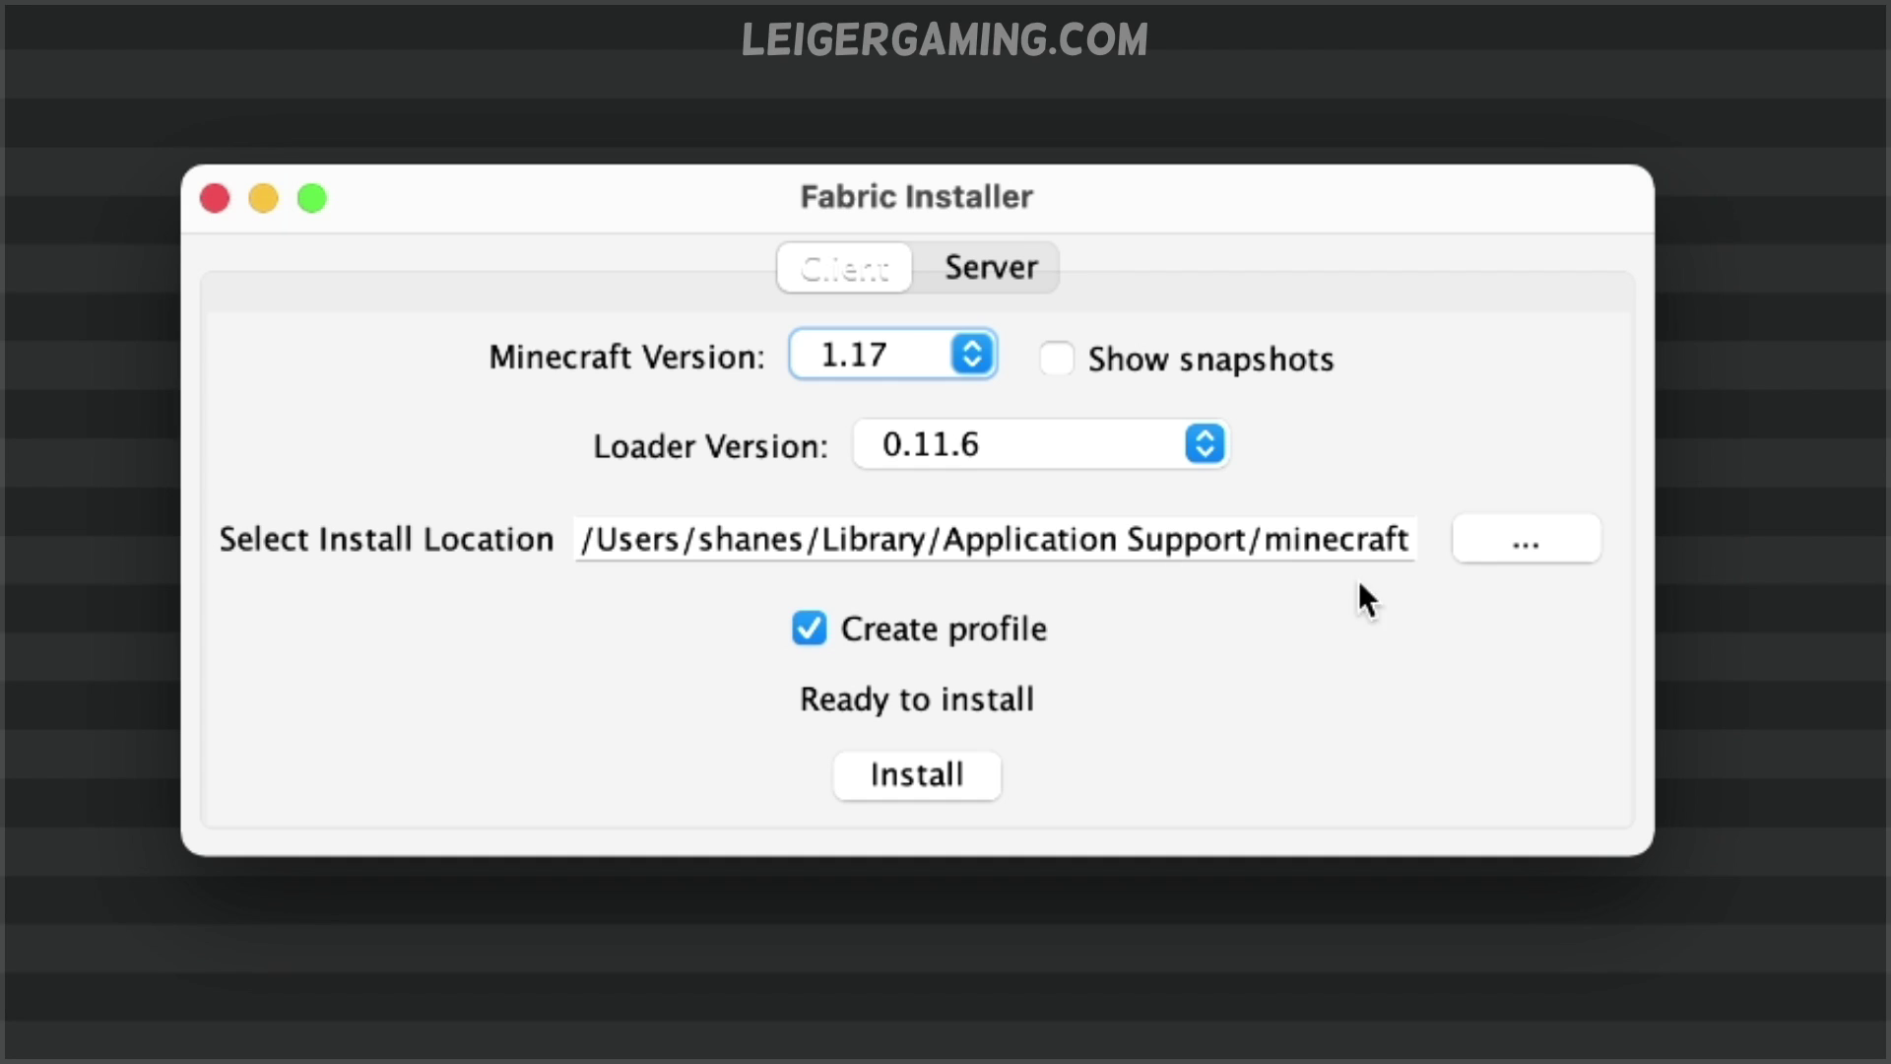
- Configure the Fabric Installer for a server install with Minecraft version 1.17 and loader version 0.11.6
click(1000, 286)
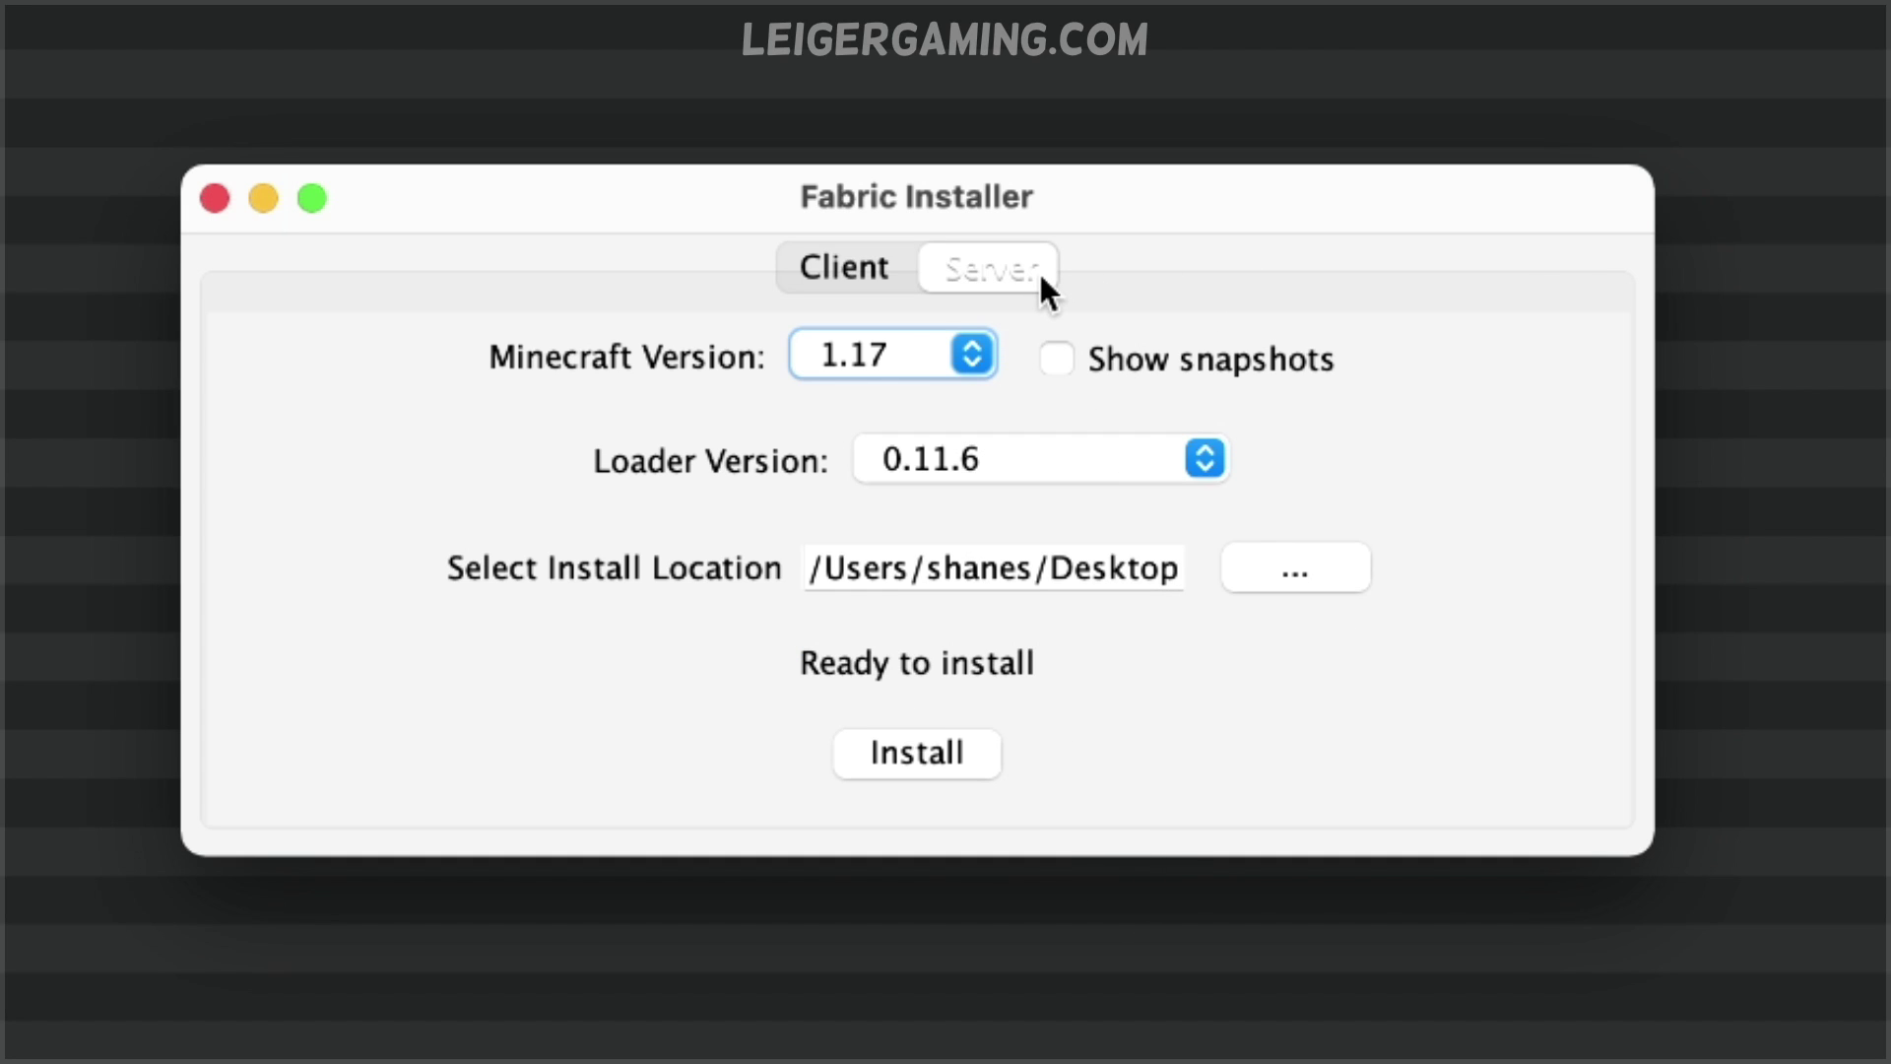
click(855, 276)
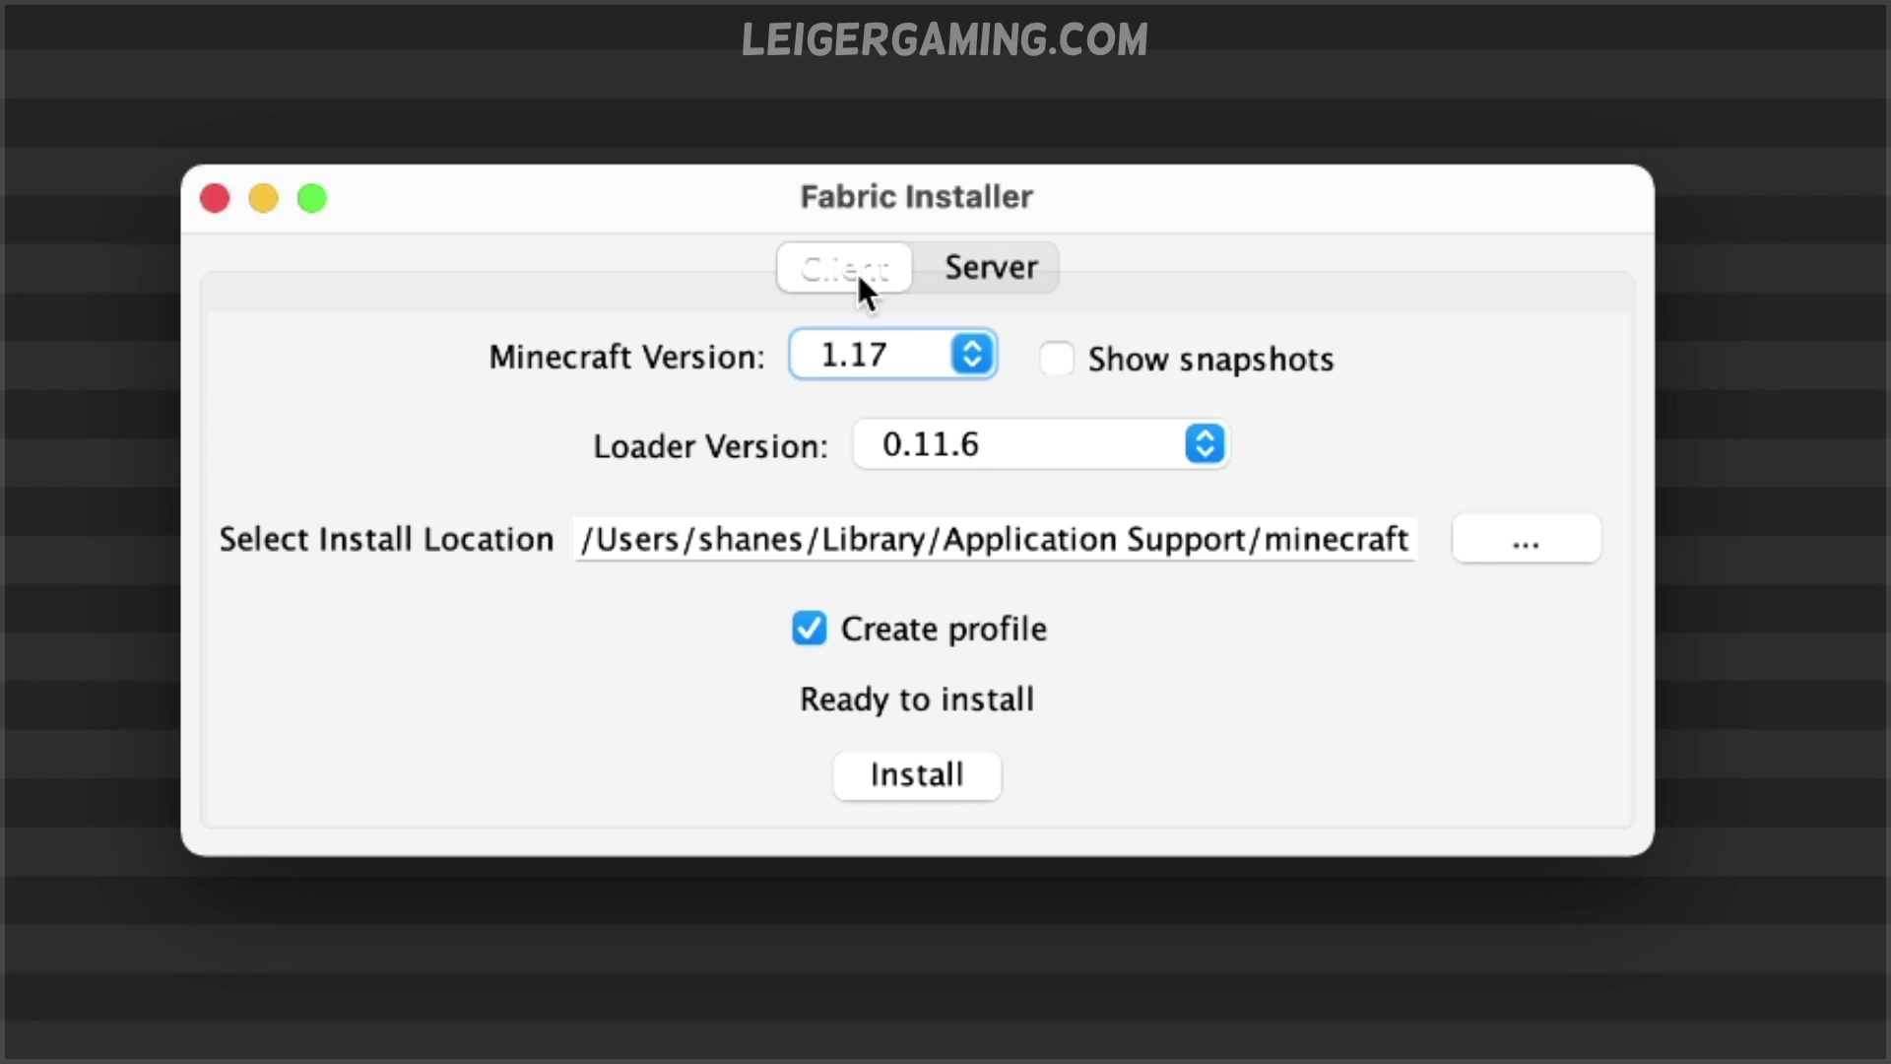
click(1024, 285)
click(970, 355)
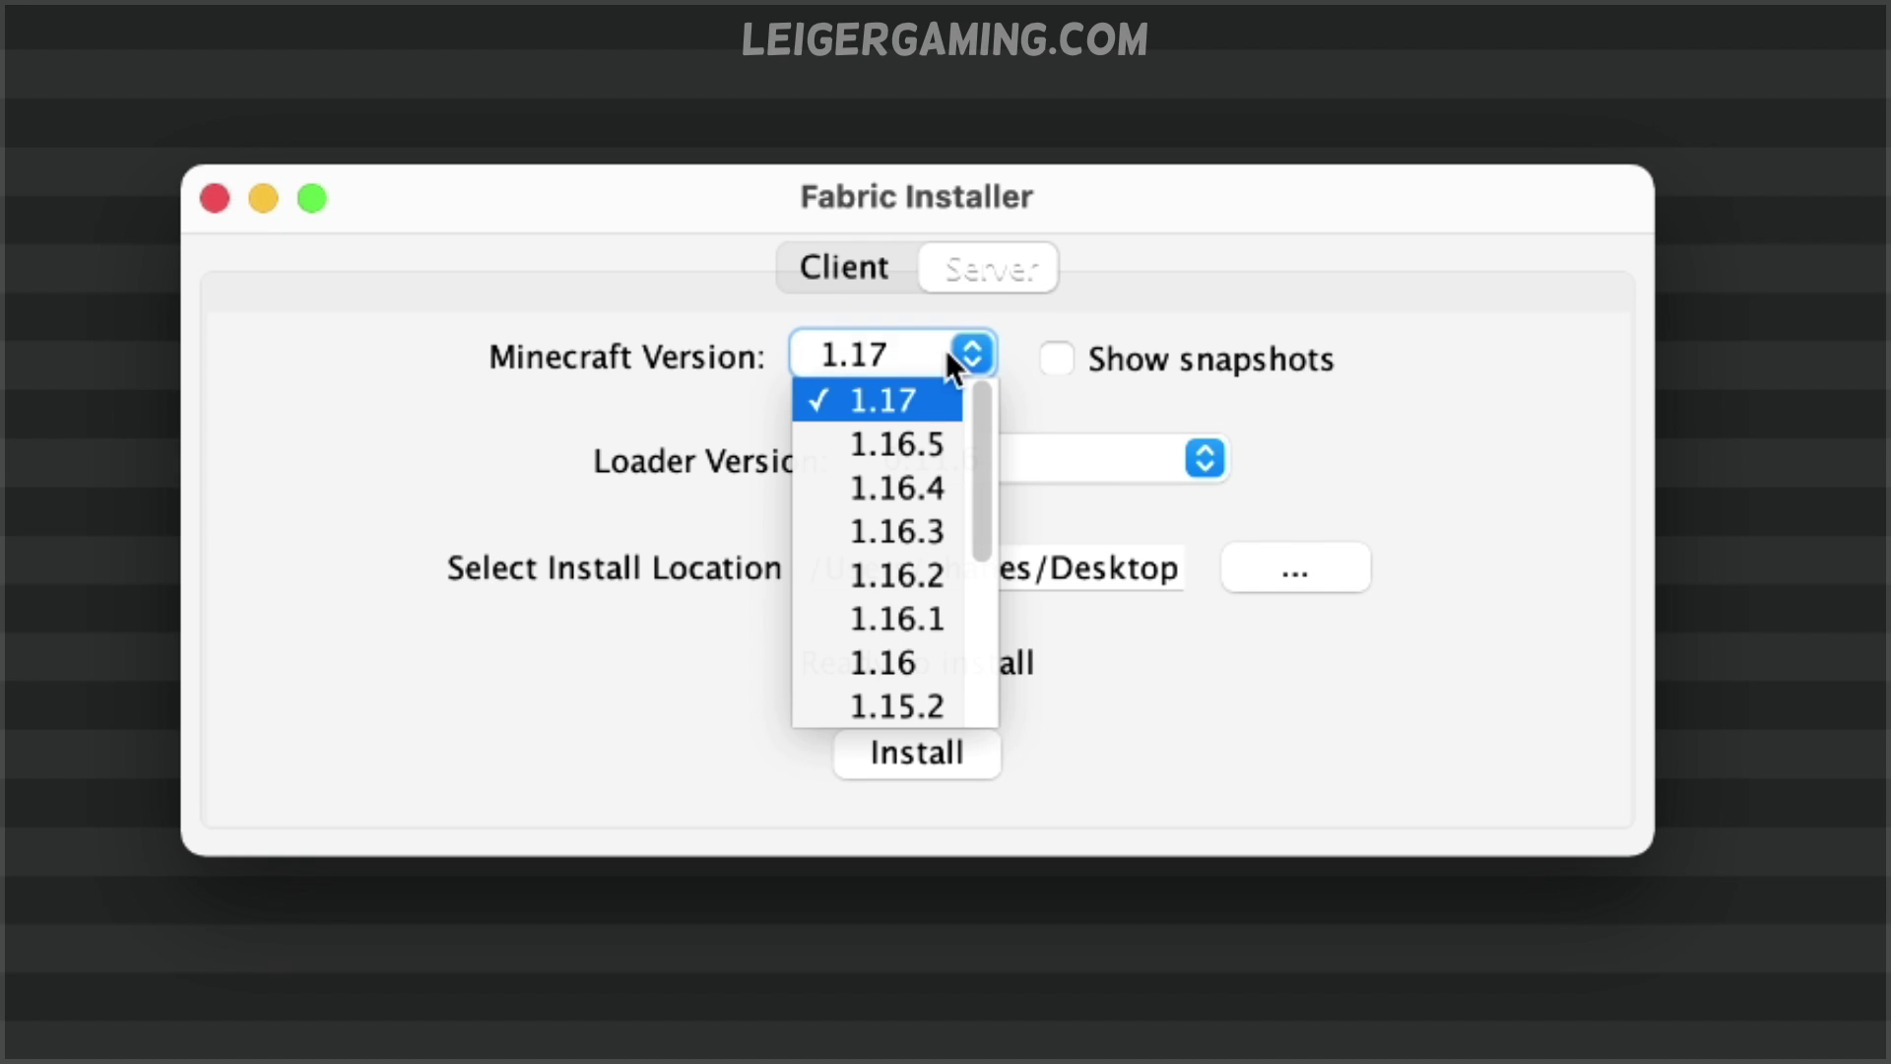
click(932, 405)
click(1158, 441)
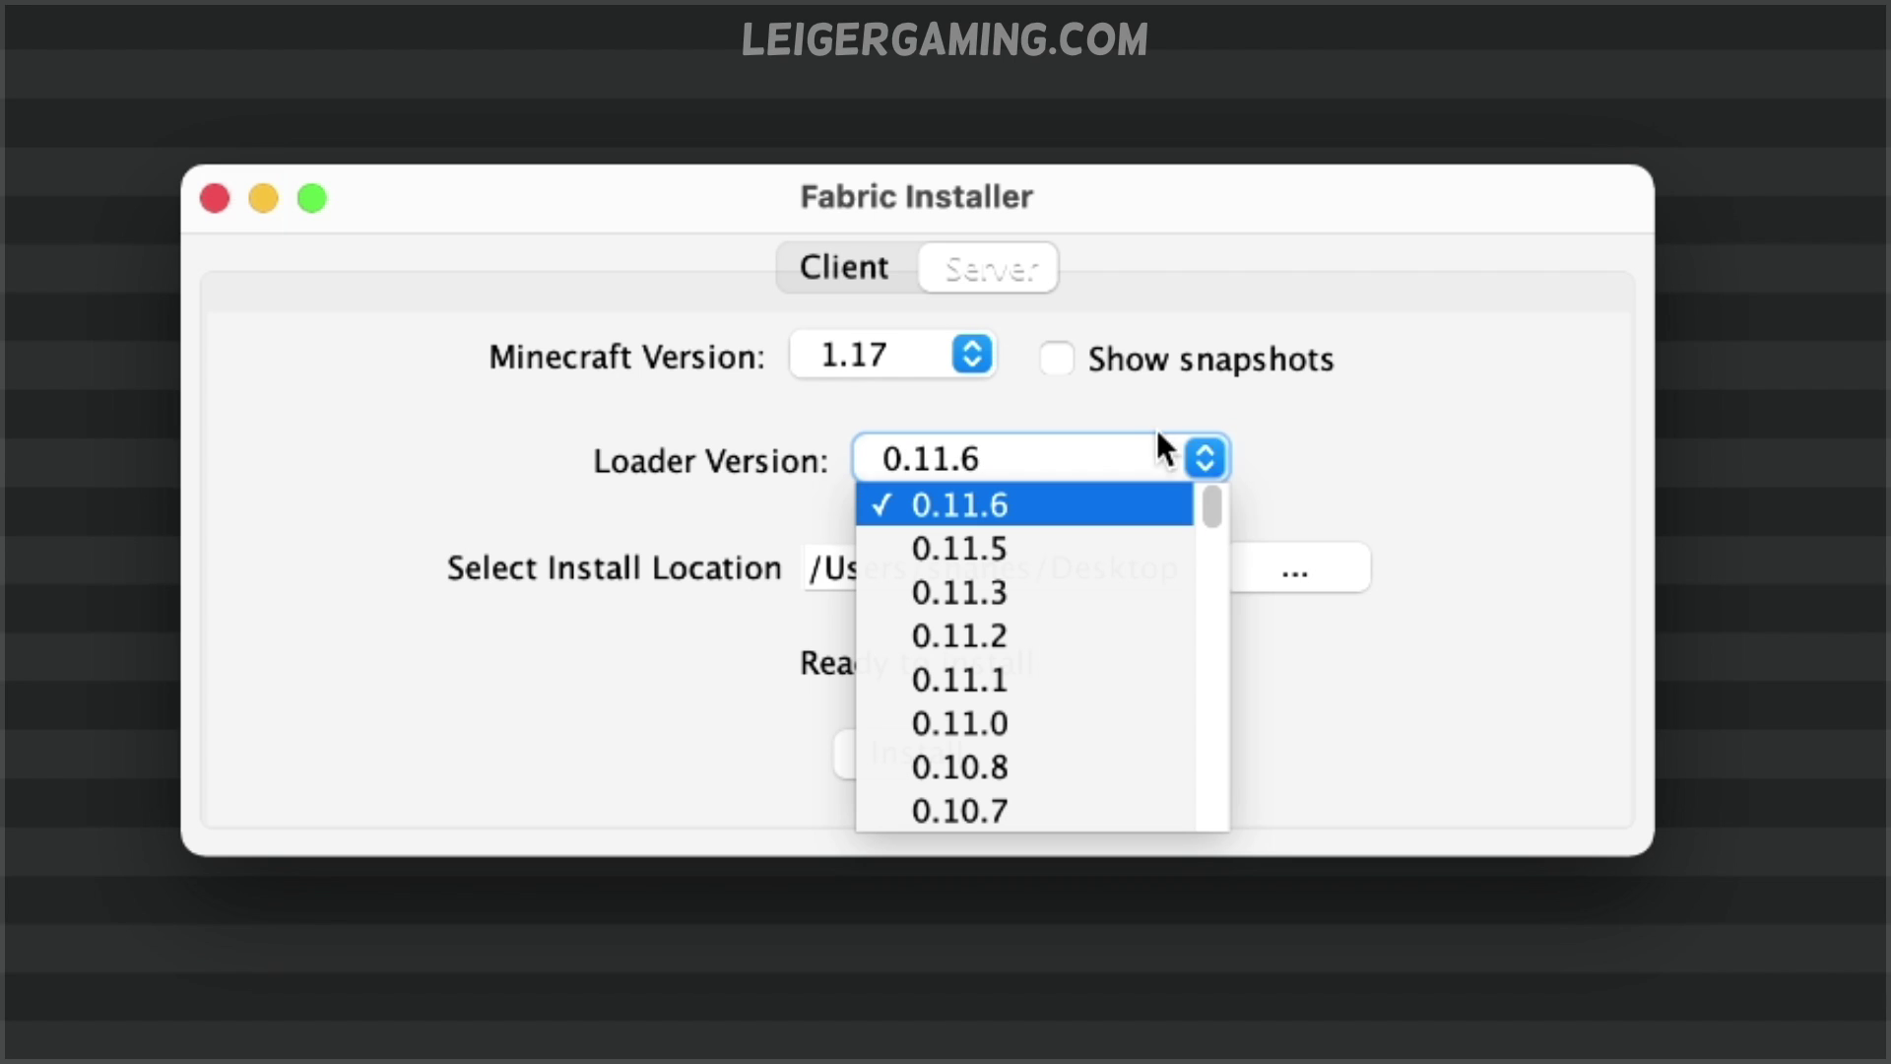
click(1104, 505)
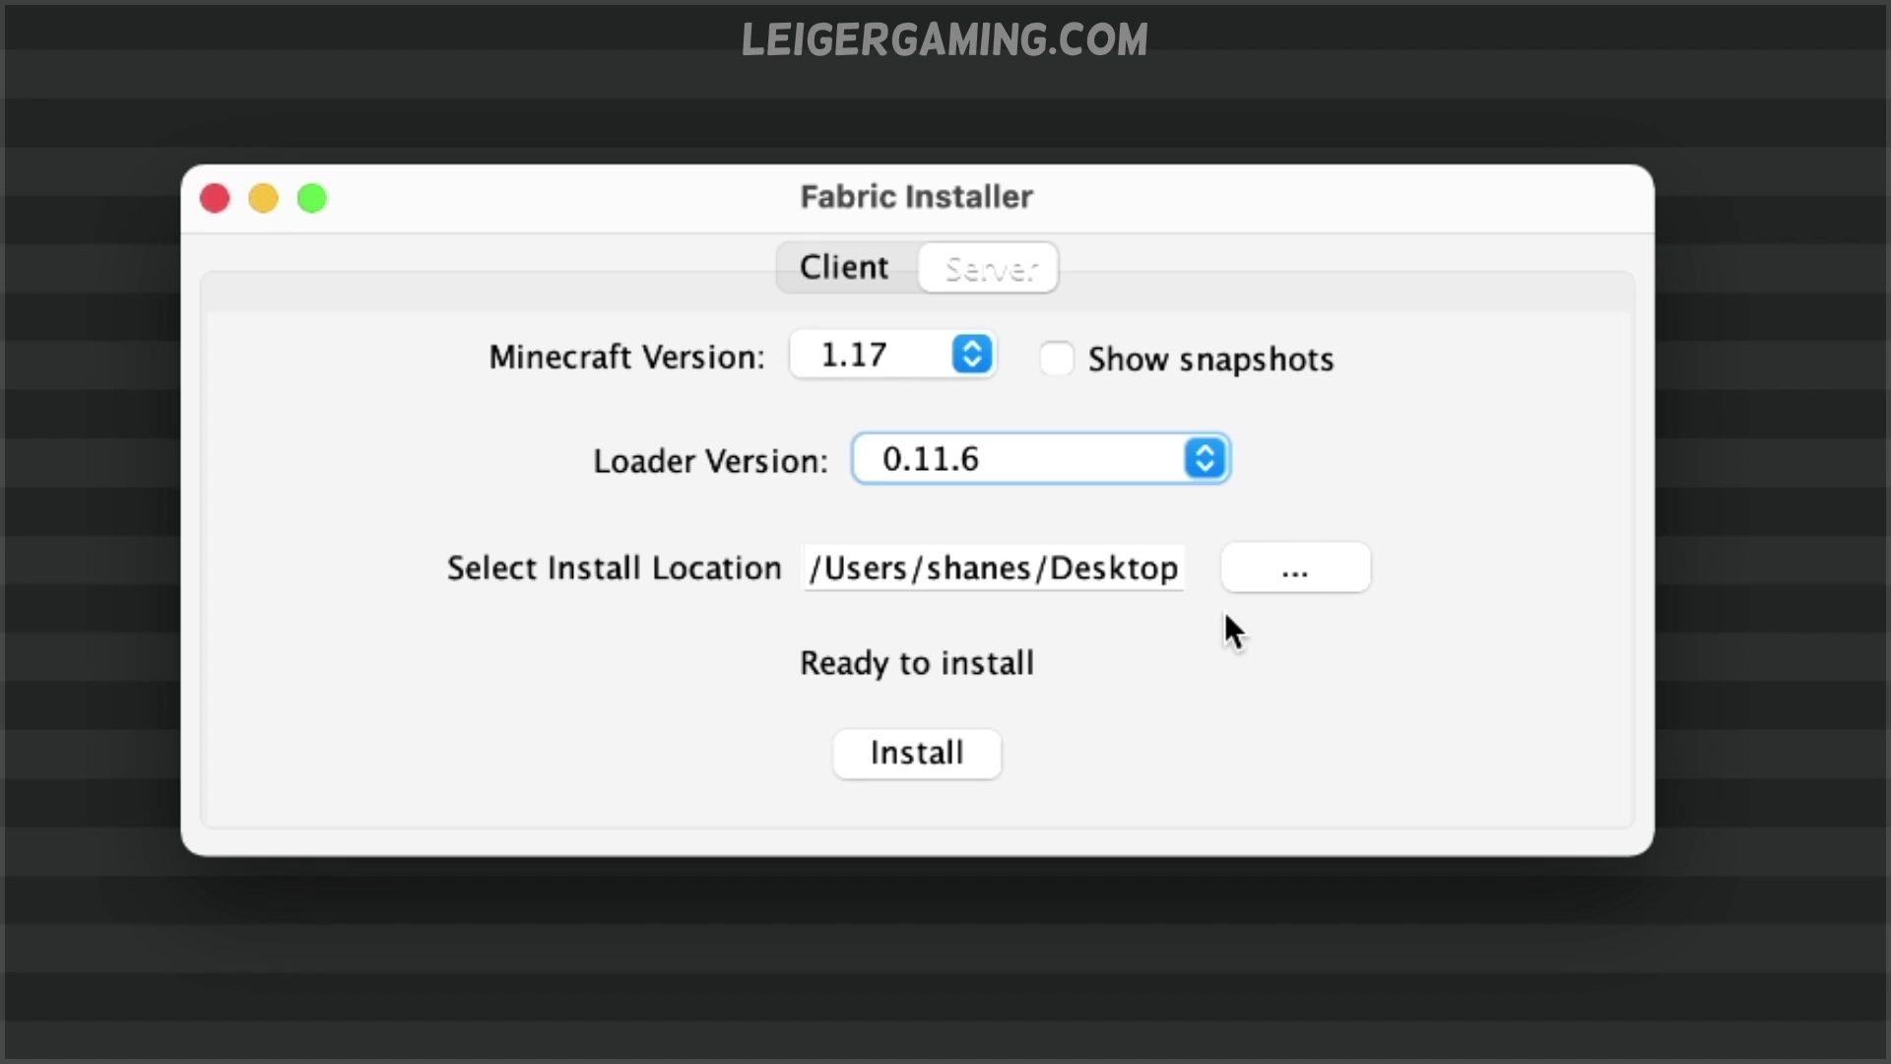
- Install the Fabric server into the Desktop folder fabric-server-tutorial and download the official Minecraft server jar, closing the installer when done
click(1286, 576)
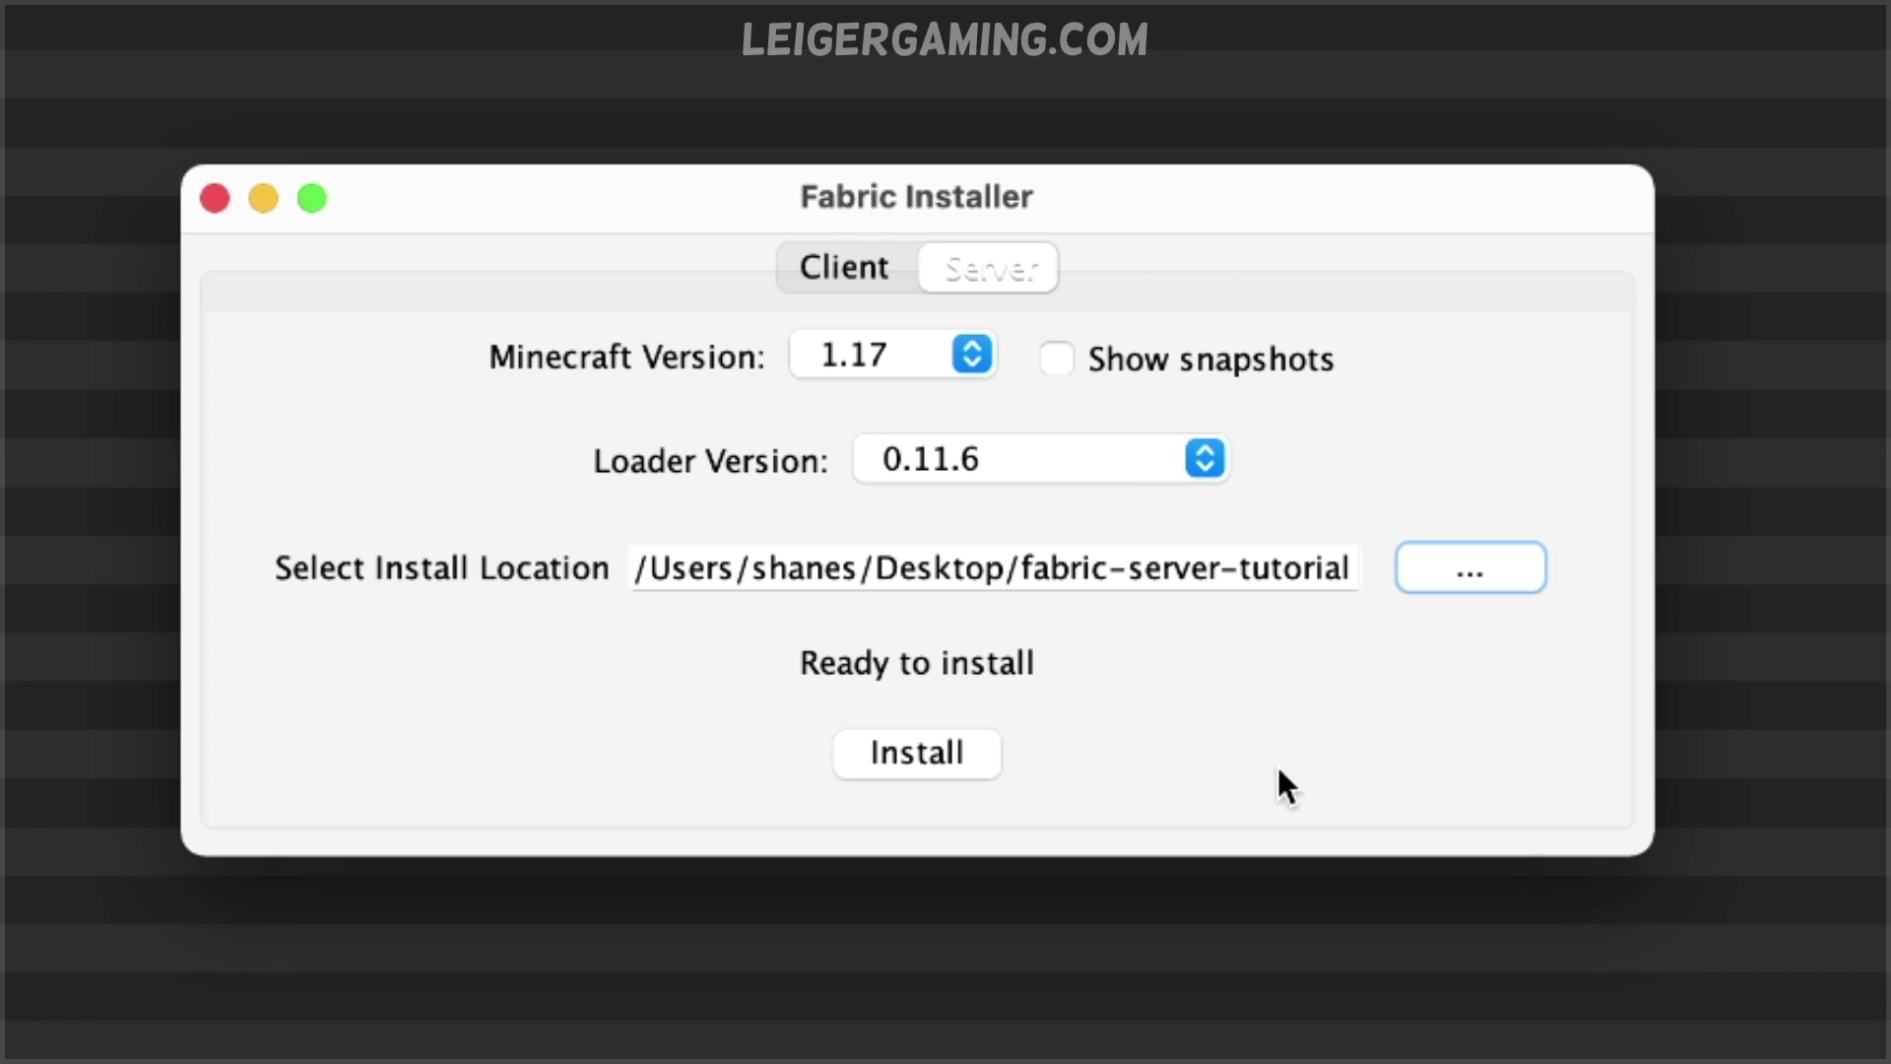
click(953, 751)
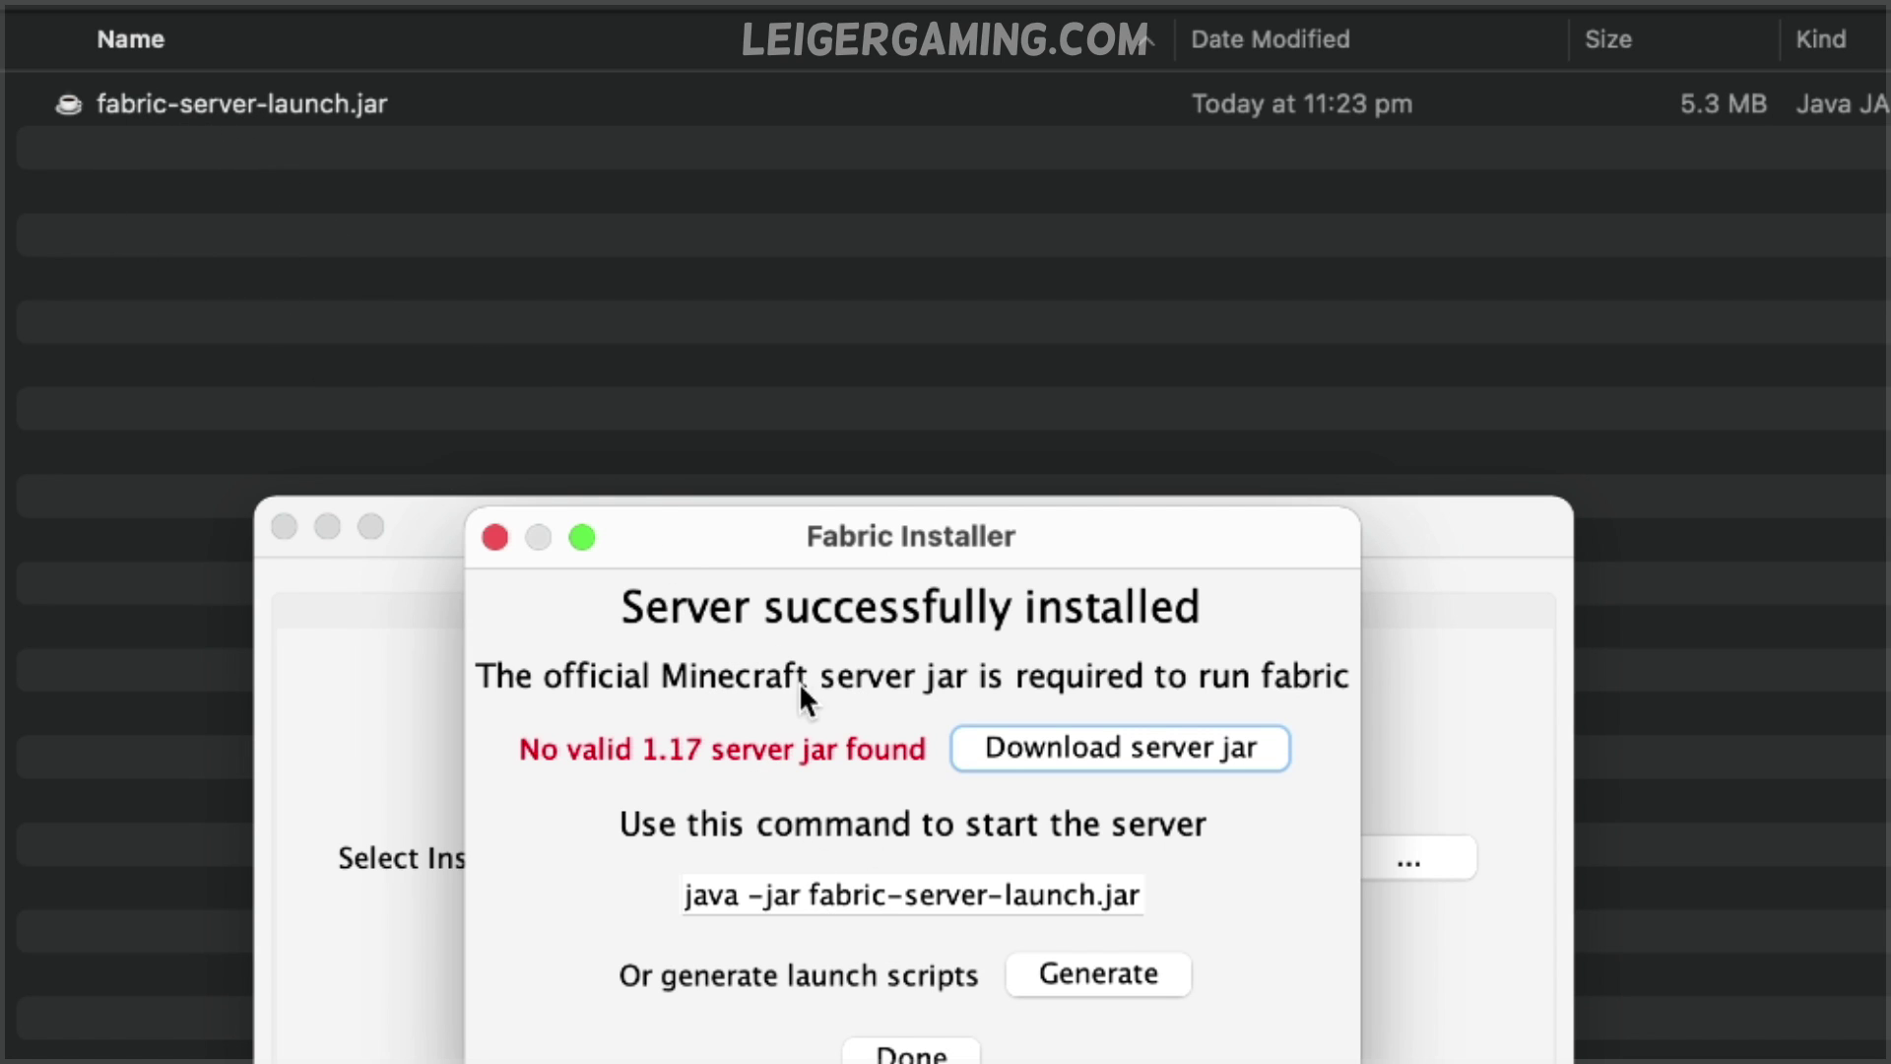
click(1121, 749)
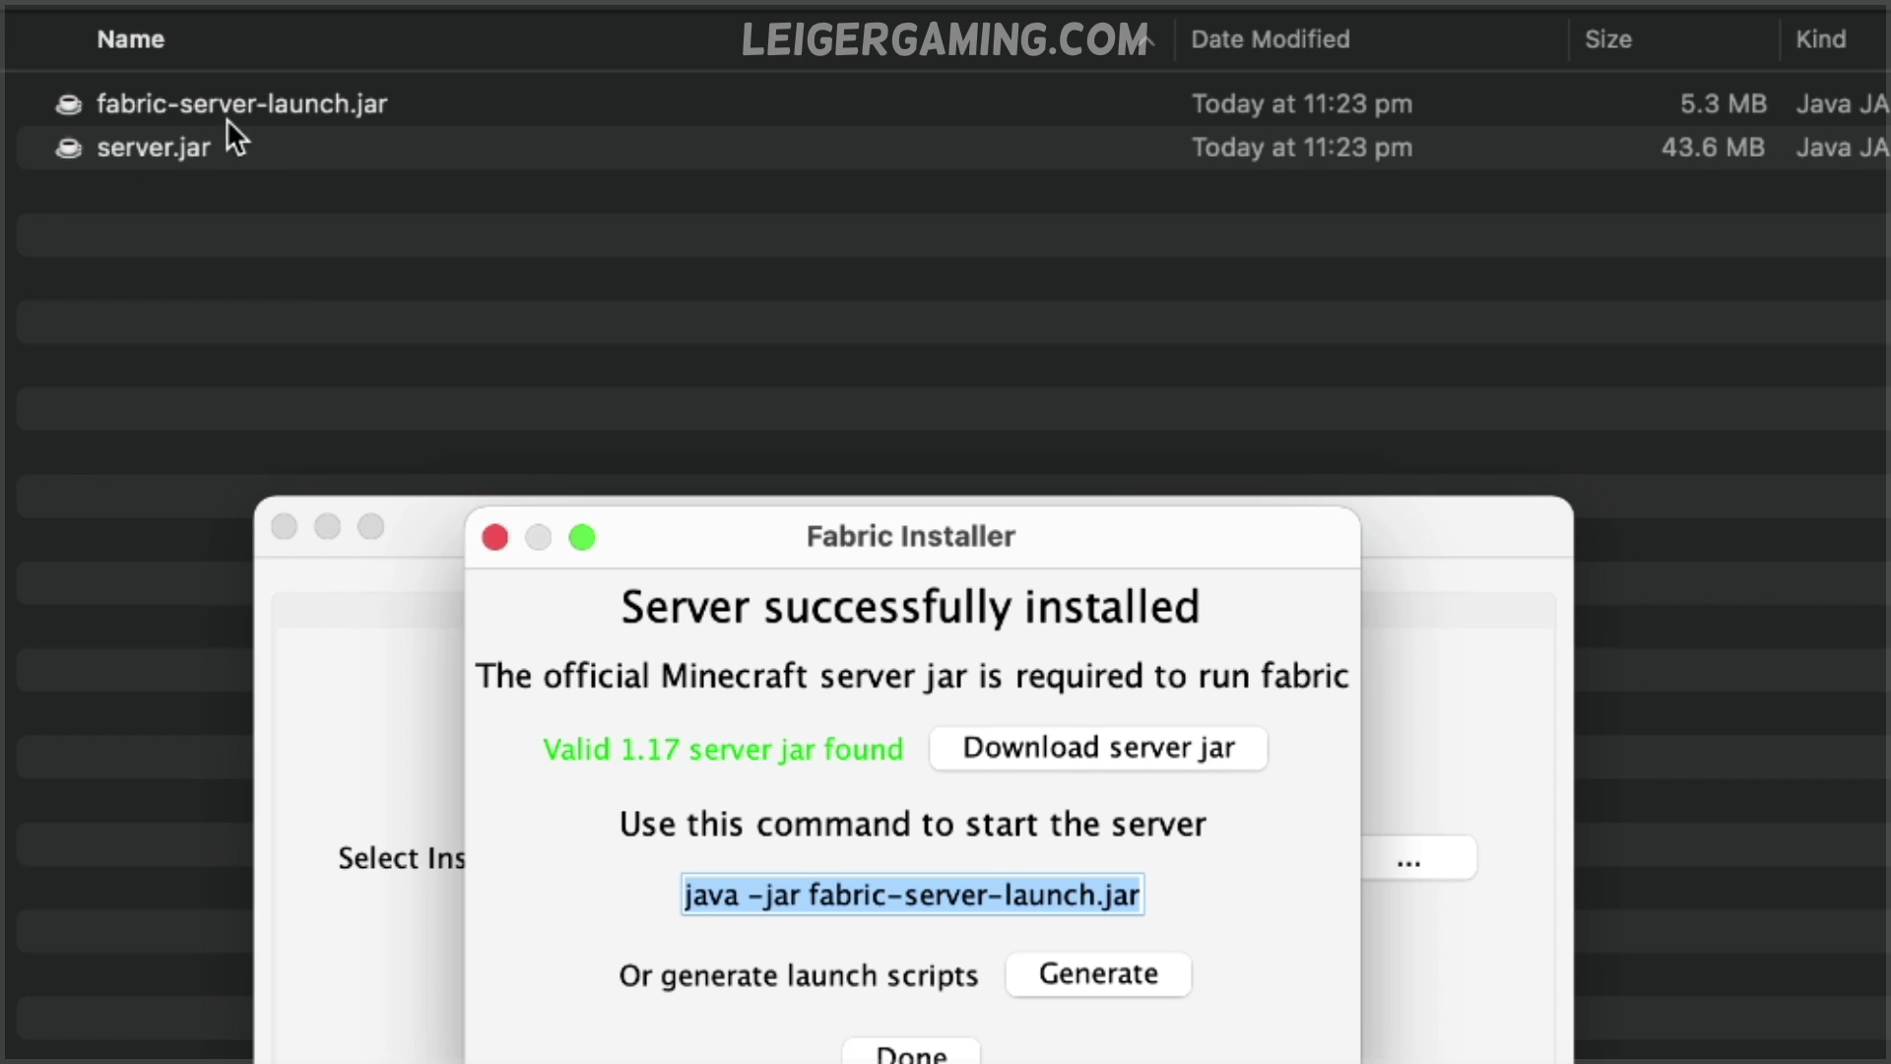
click(943, 1049)
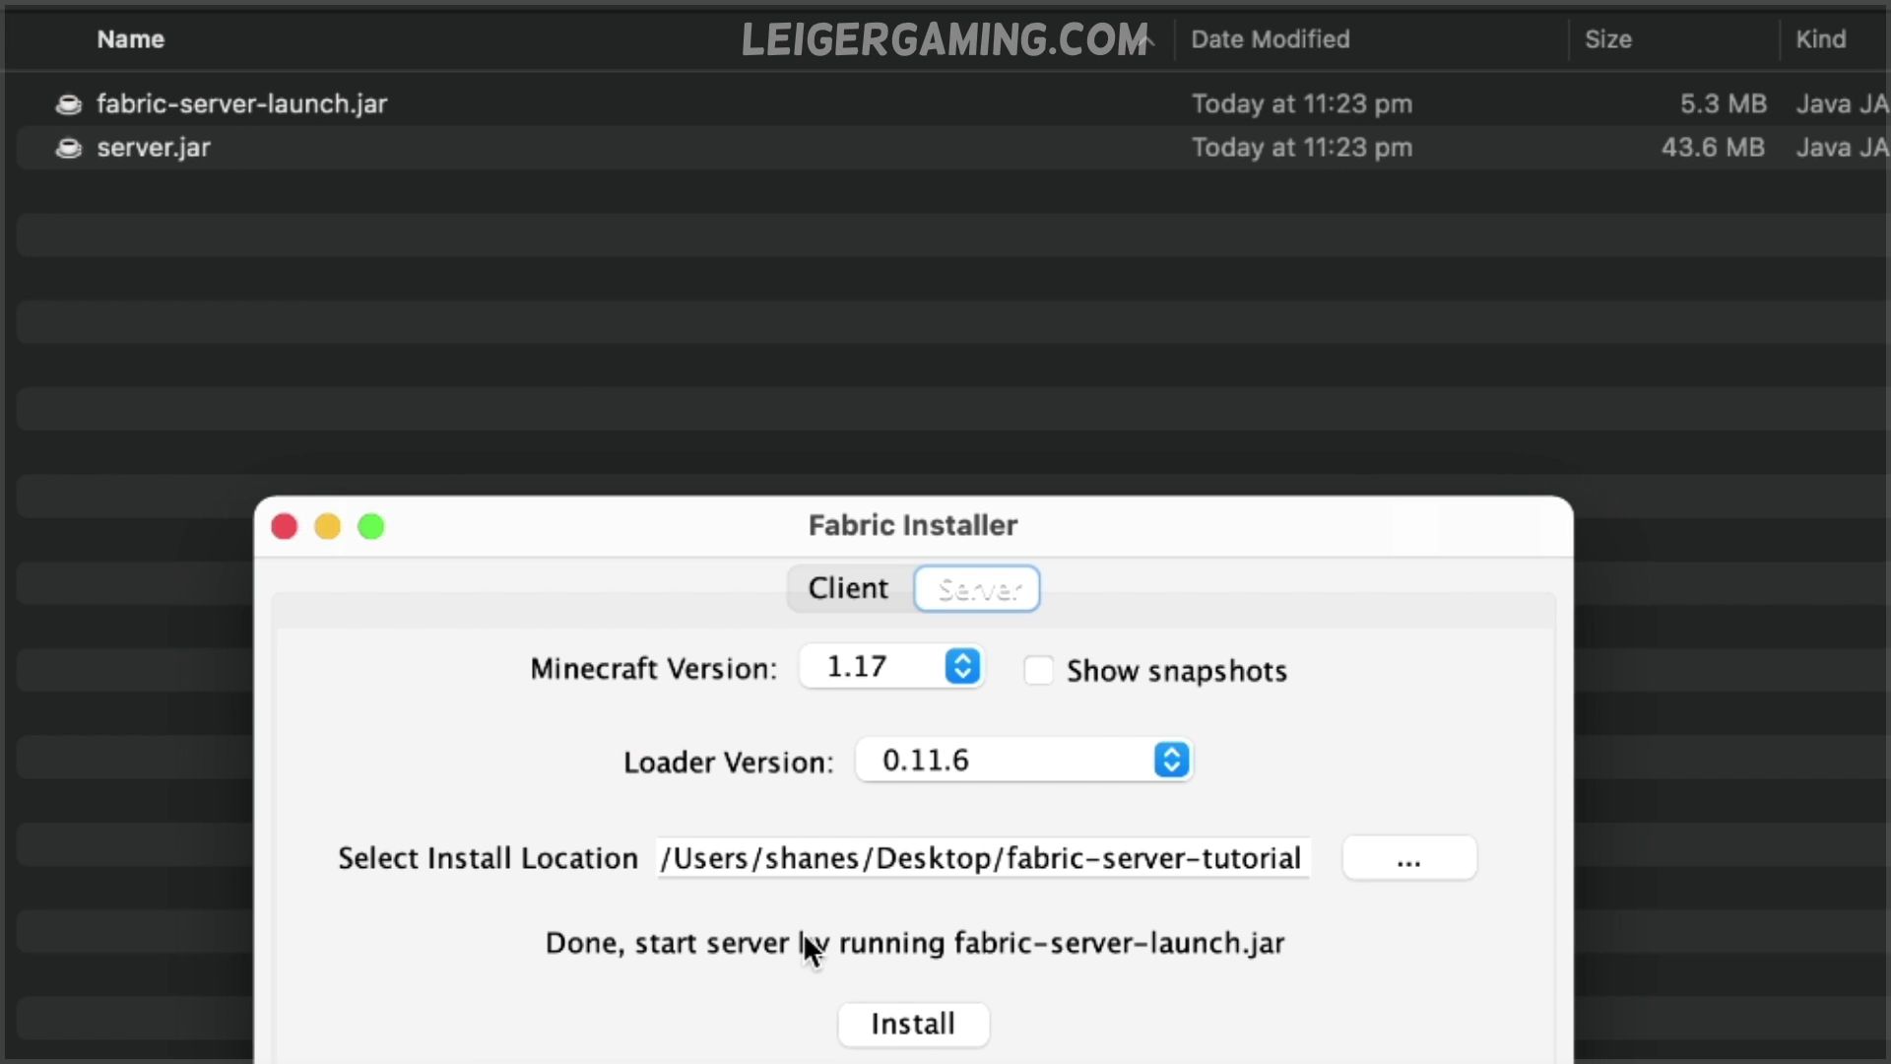
click(284, 526)
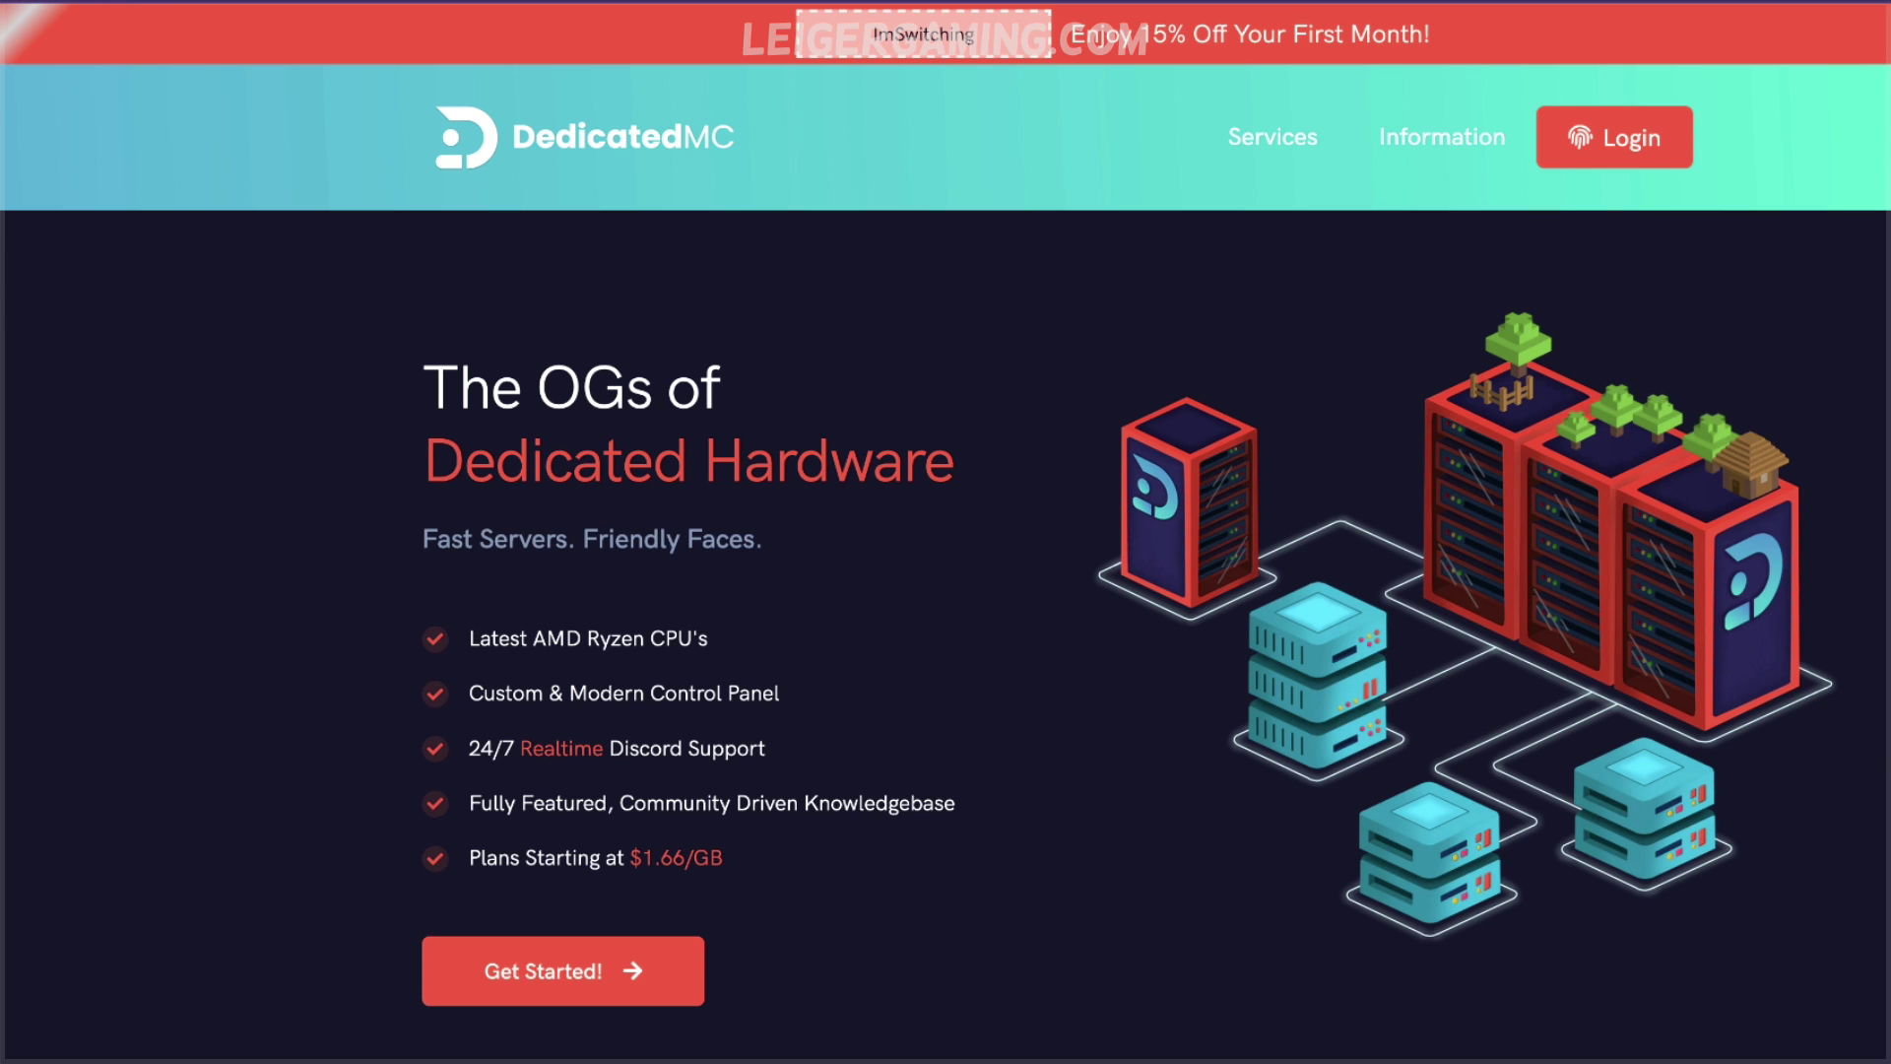
- Enter the Raw Power Panel from the DedicatedMC website and open the file manager of the server "Subscribe to LeigerGaming :D"
scroll(1288, 665, down, 3)
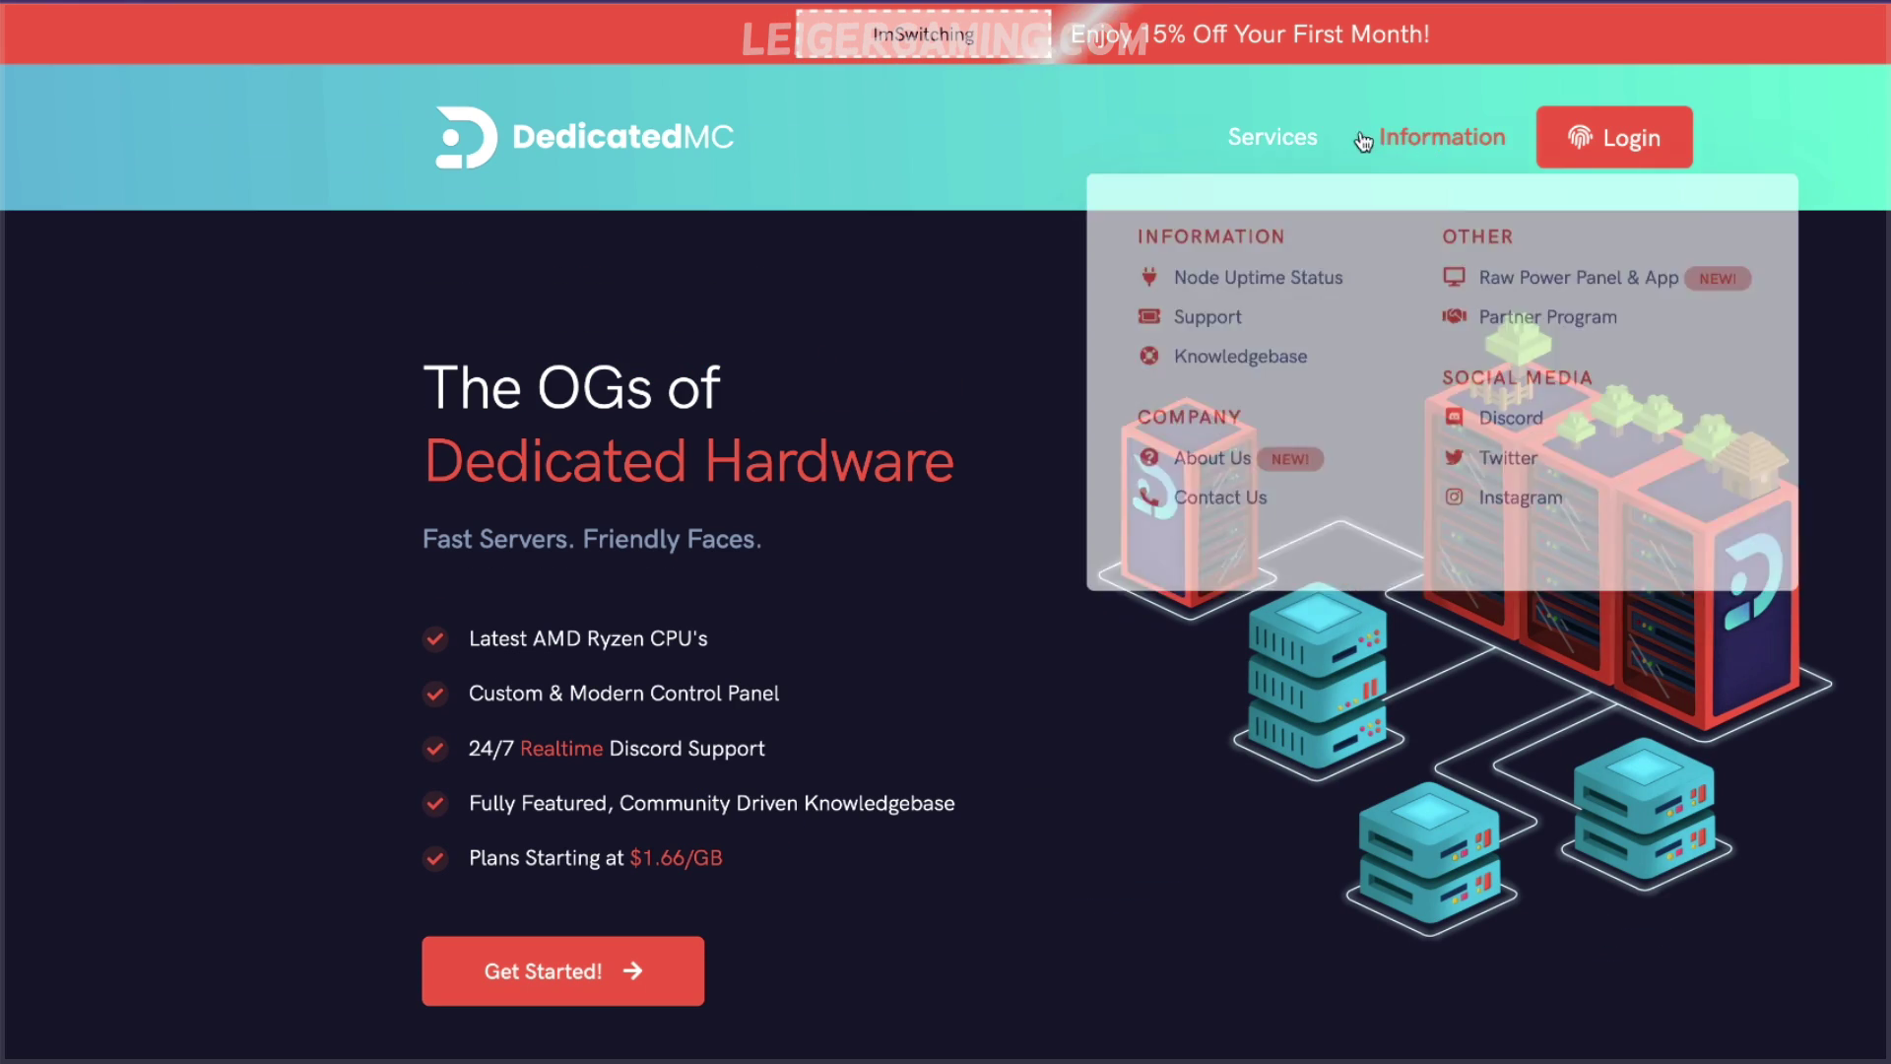
mouse_move(1280, 138)
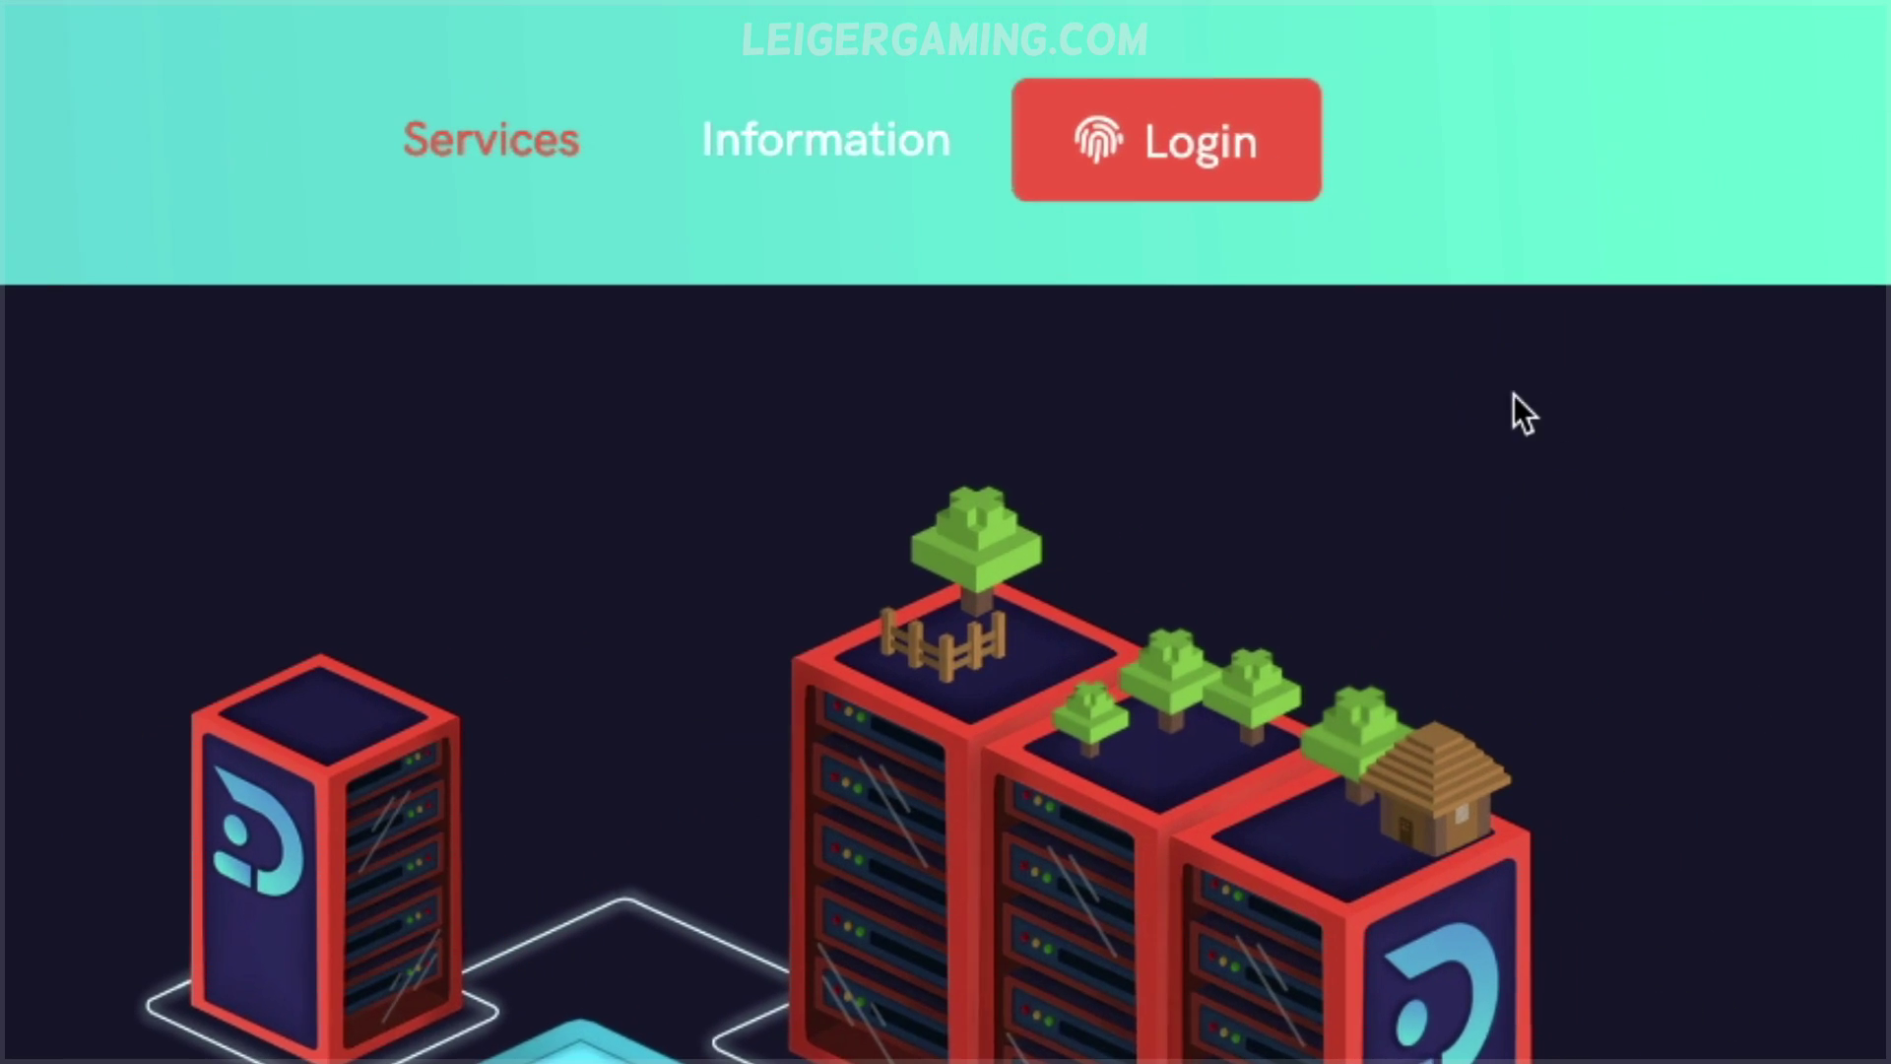
mouse_move(1149, 143)
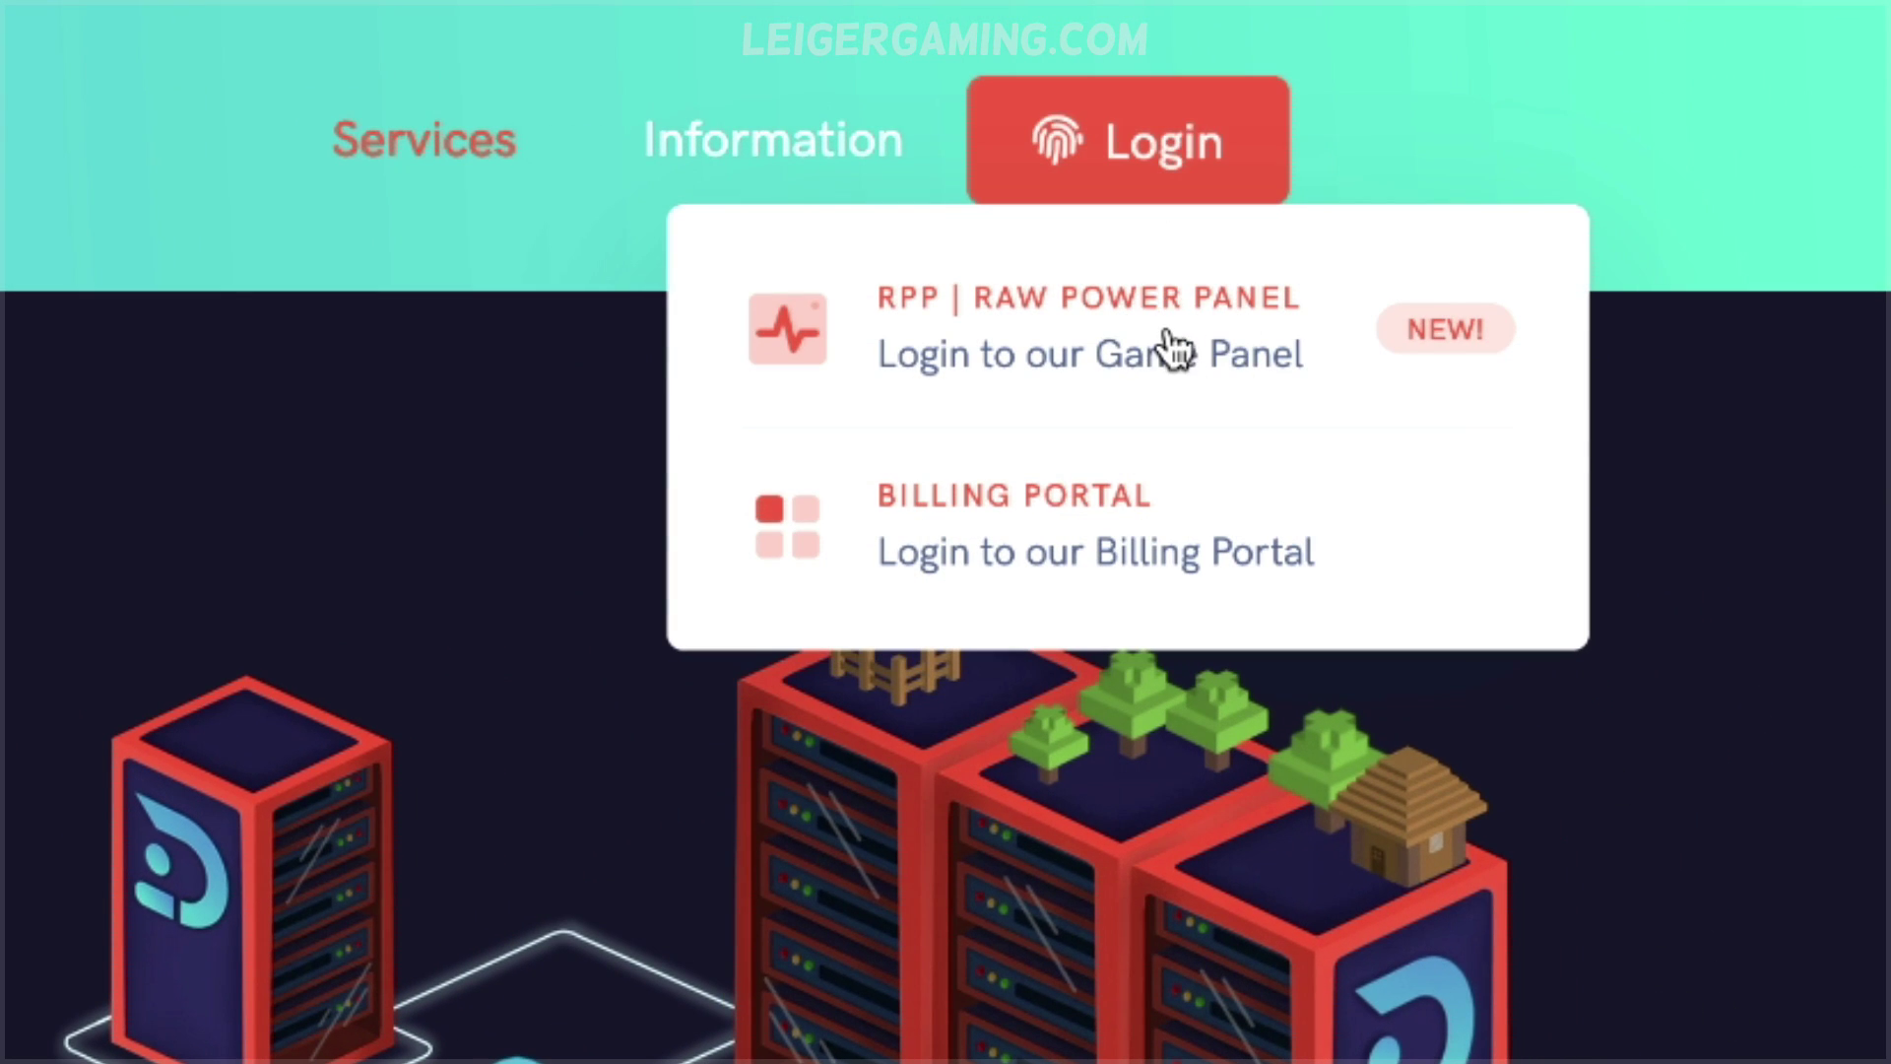
click(1172, 349)
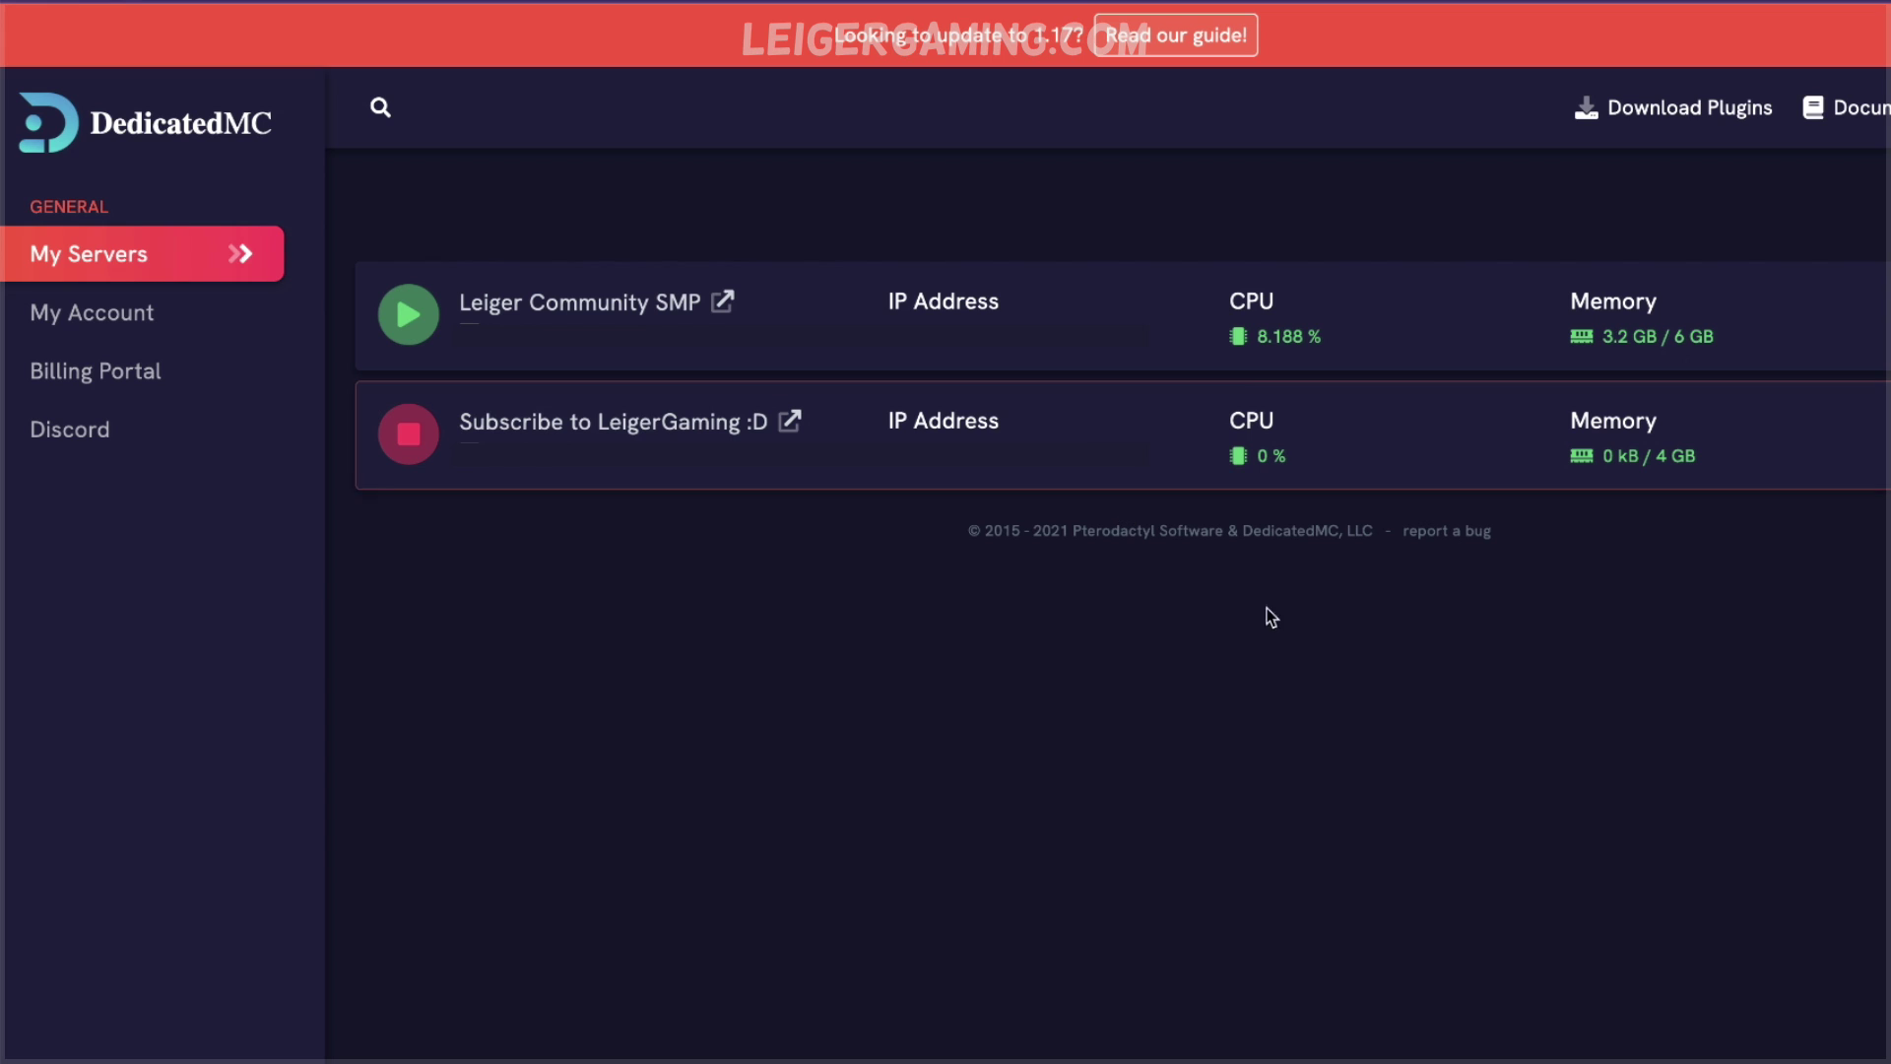
click(896, 472)
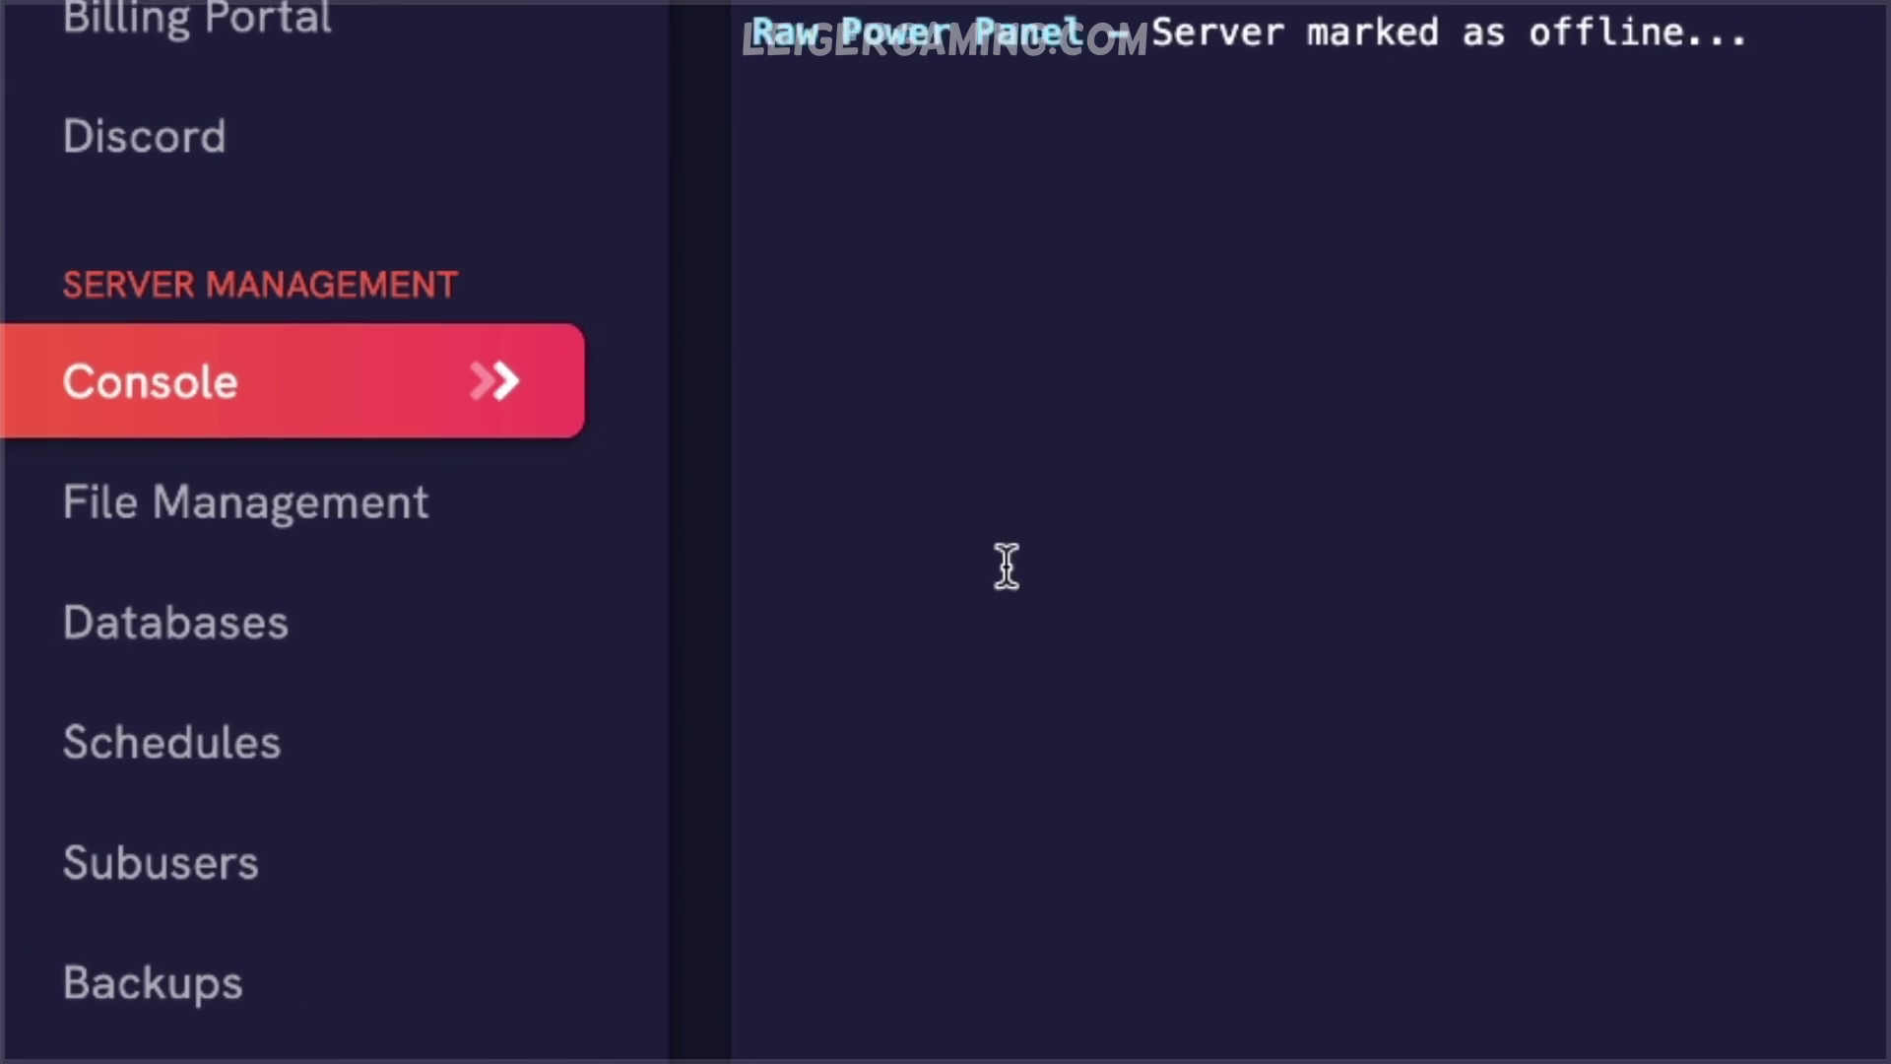
click(341, 536)
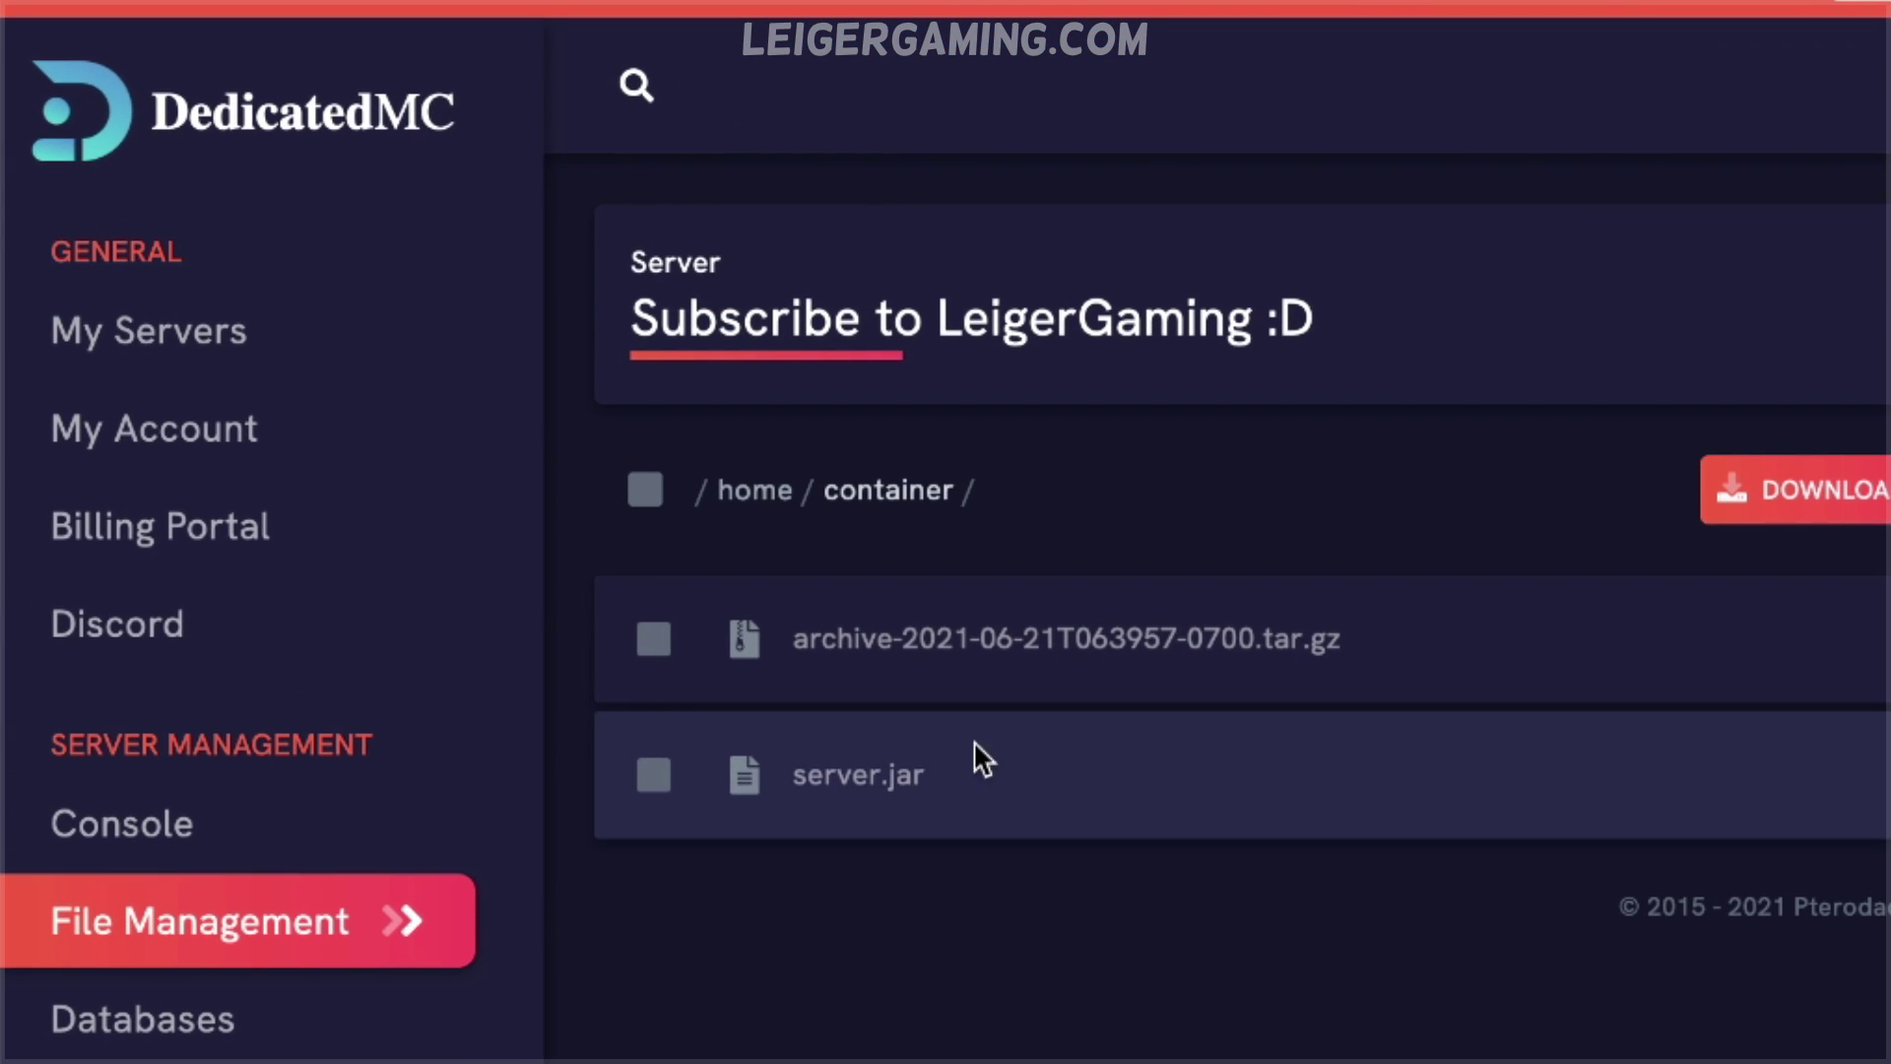
- Delete the existing server.jar from the container folder and upload fabric-server-launch.jar and the new server.jar
click(652, 777)
click(833, 1044)
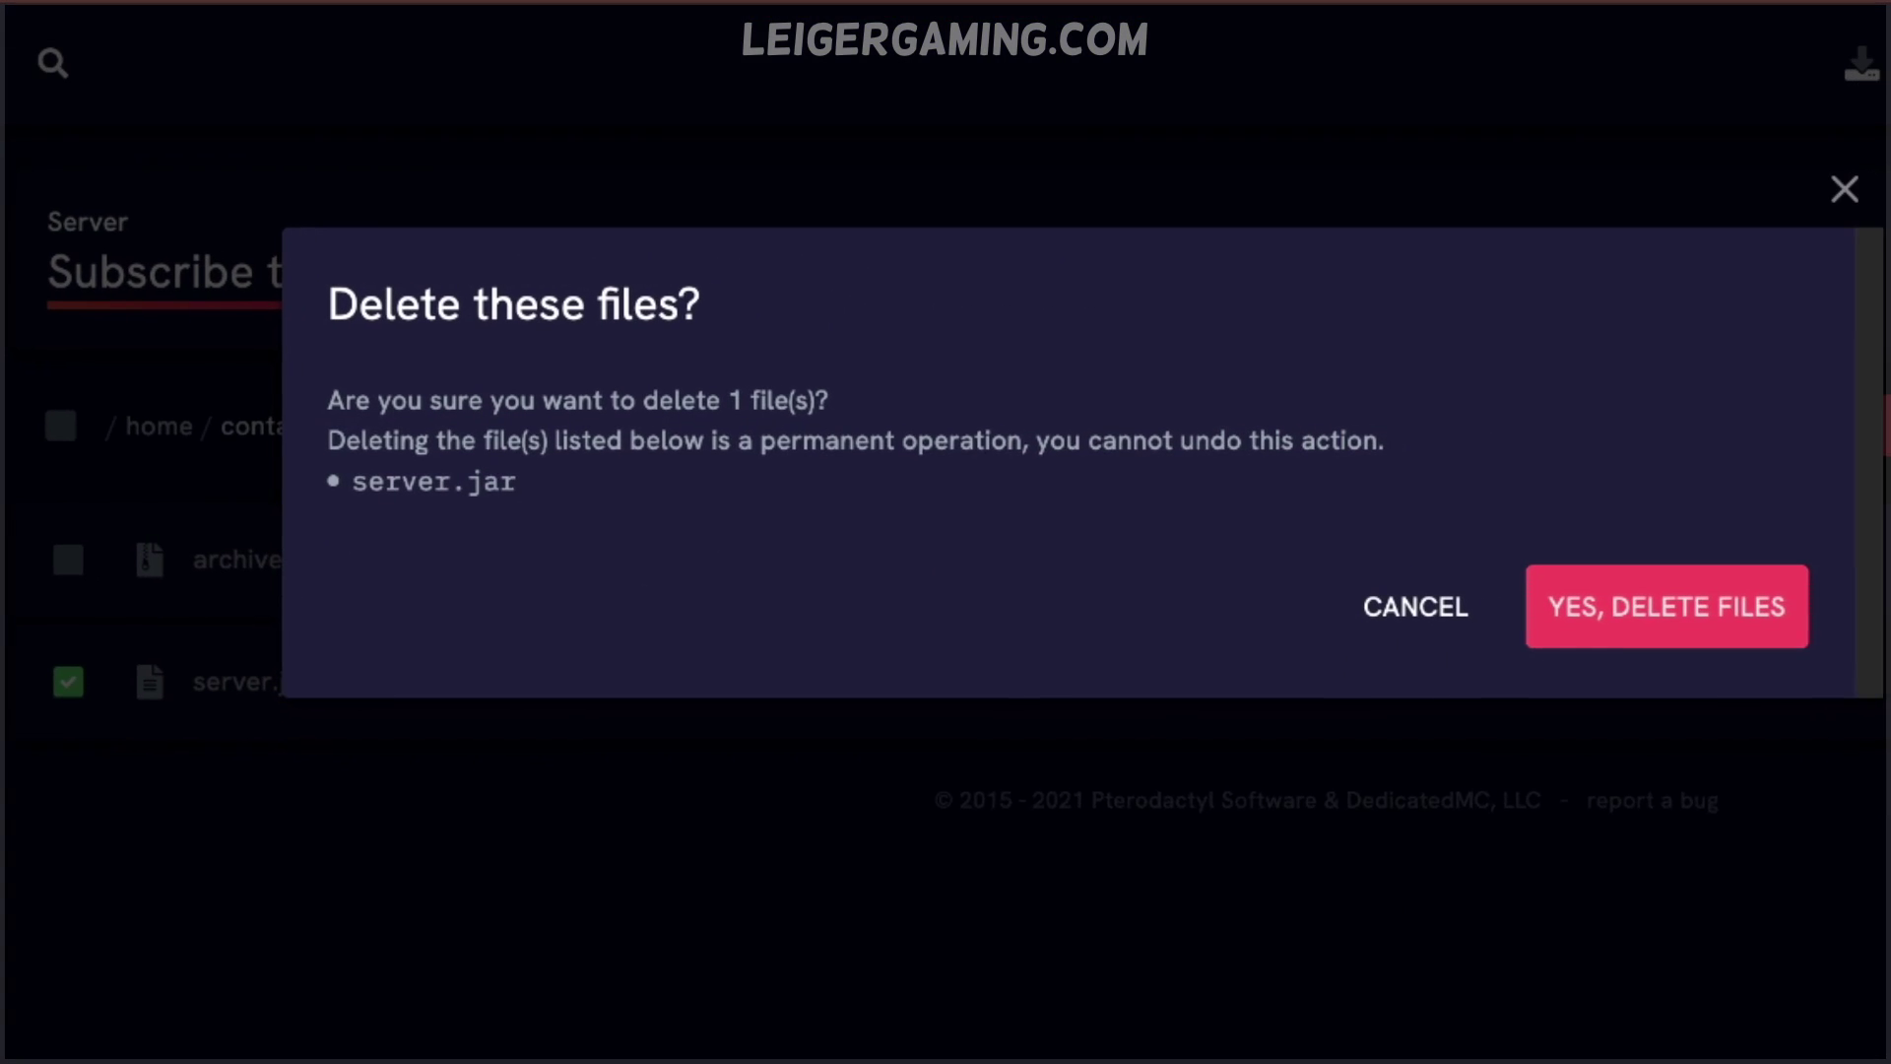
click(1623, 594)
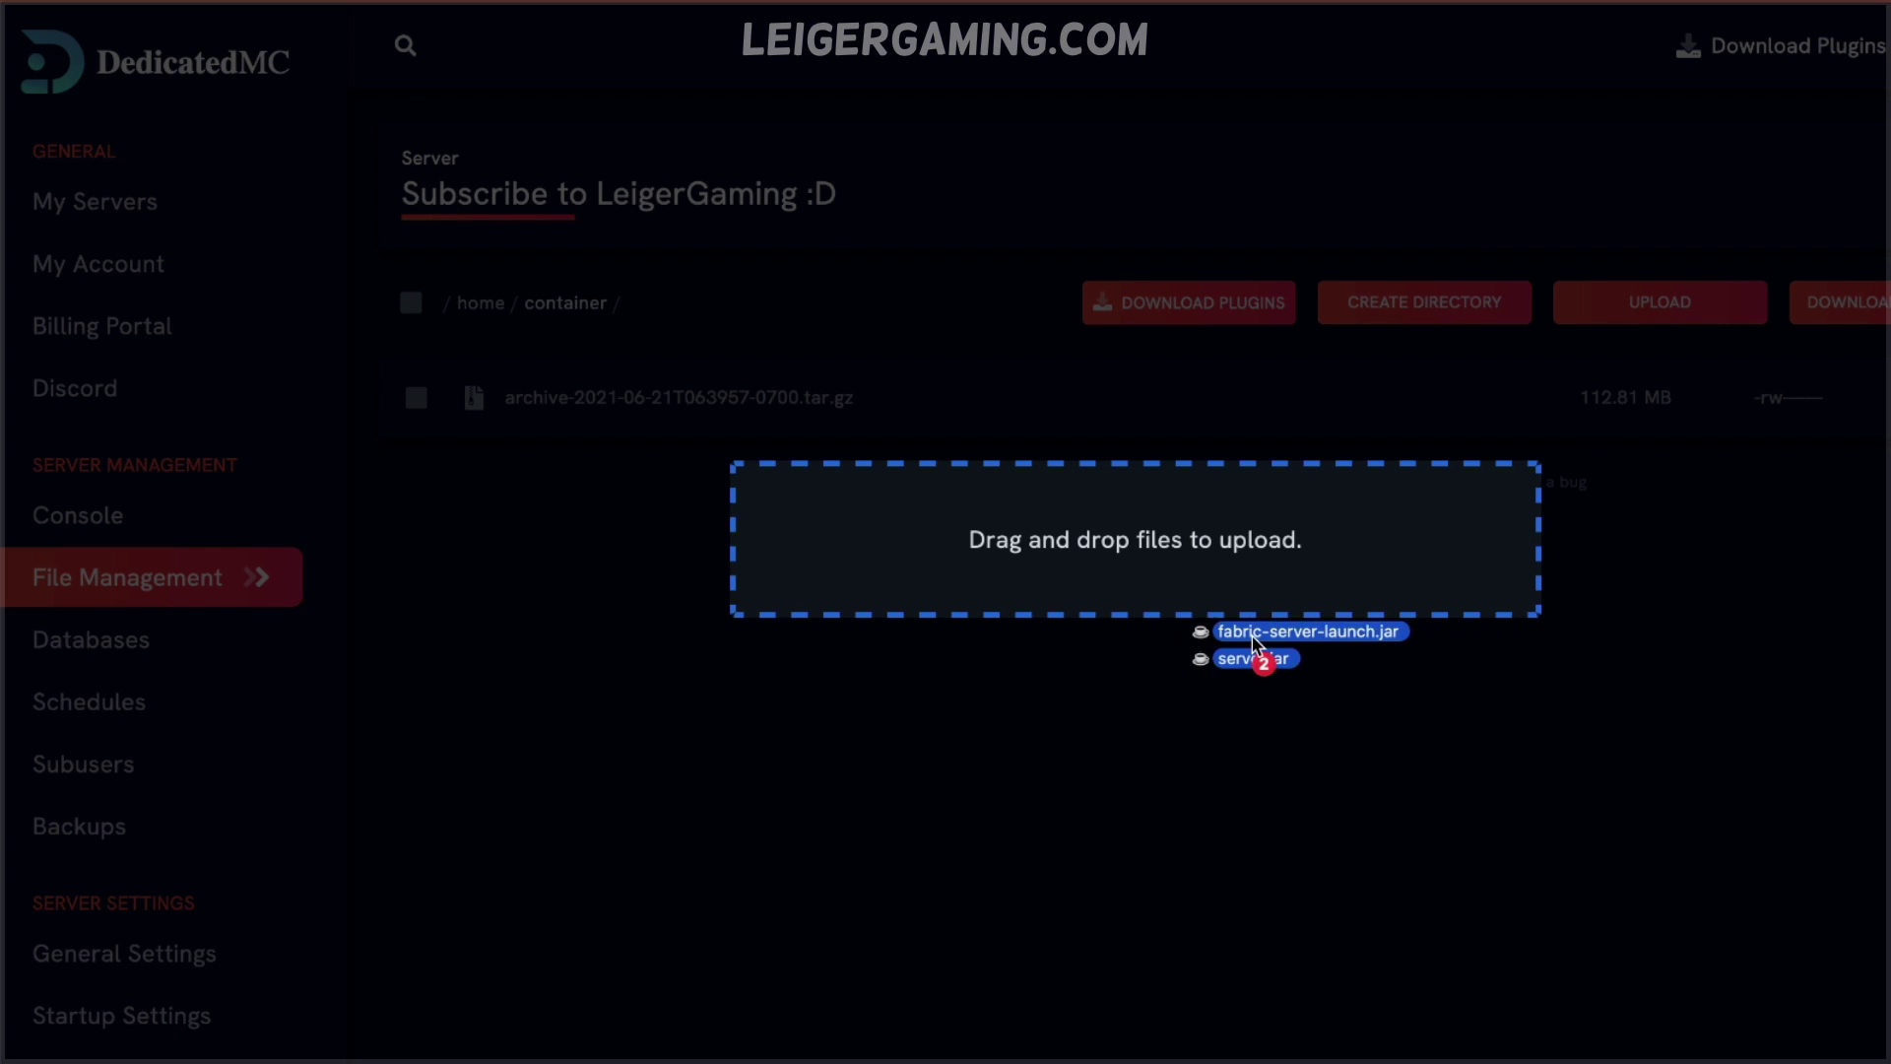
mouse_move(1261, 659)
mouse_down()
mouse_move(1211, 663)
mouse_move(1261, 689)
mouse_up()
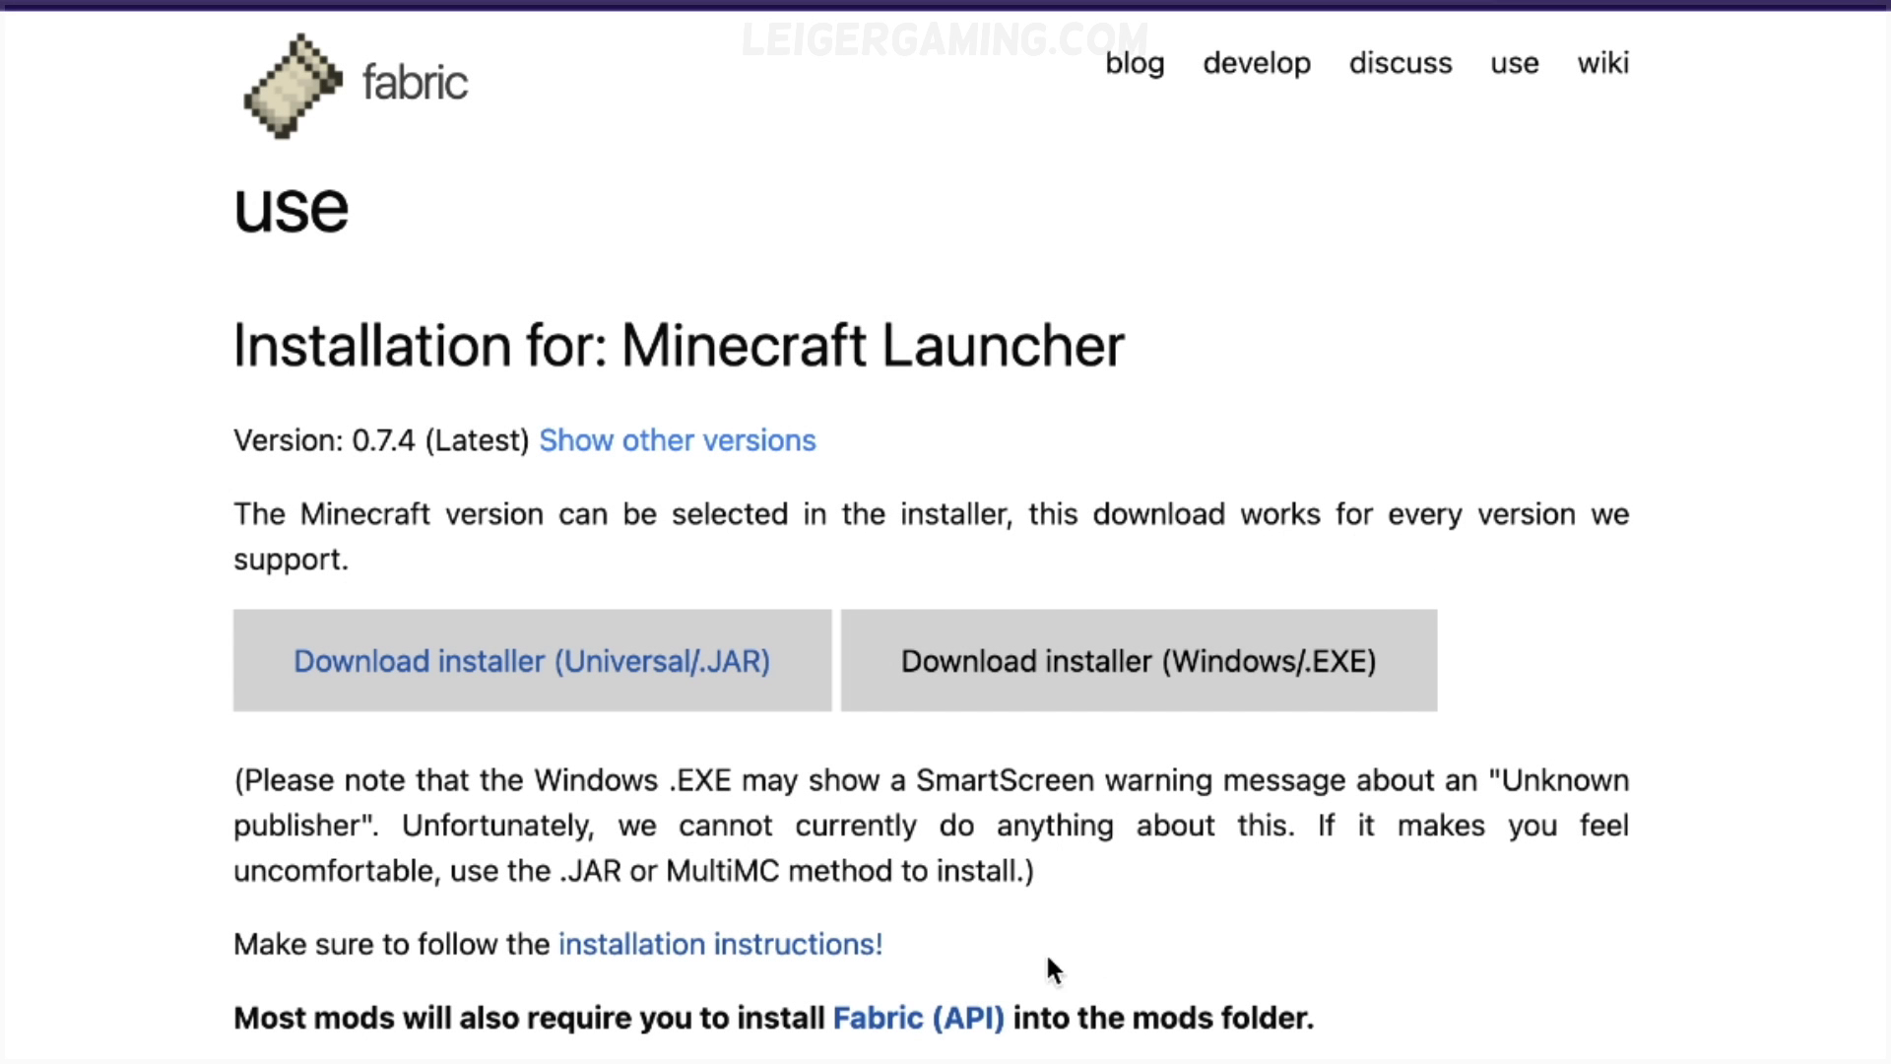
- Open the Fabric API page from the Fabric site and review the Simple Voice Chat mod's features and recent files
click(931, 1018)
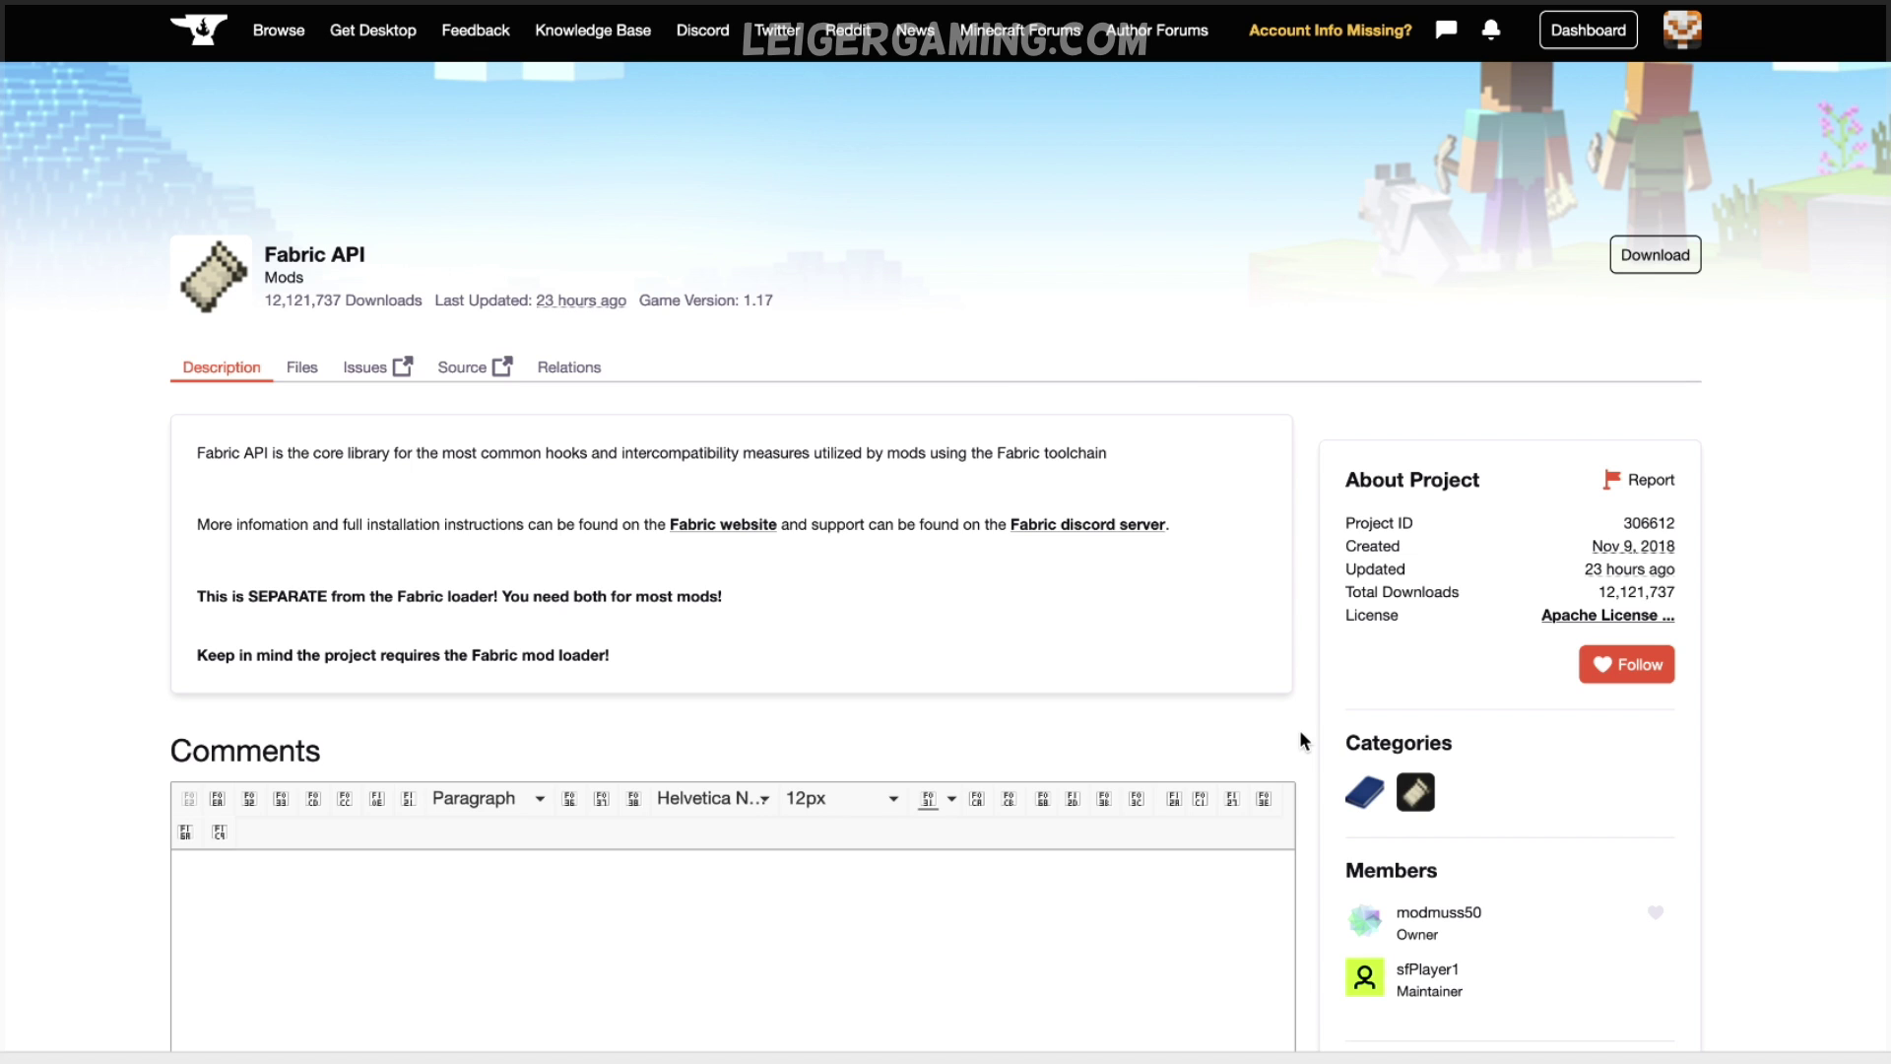
scroll(1298, 729, down, 5)
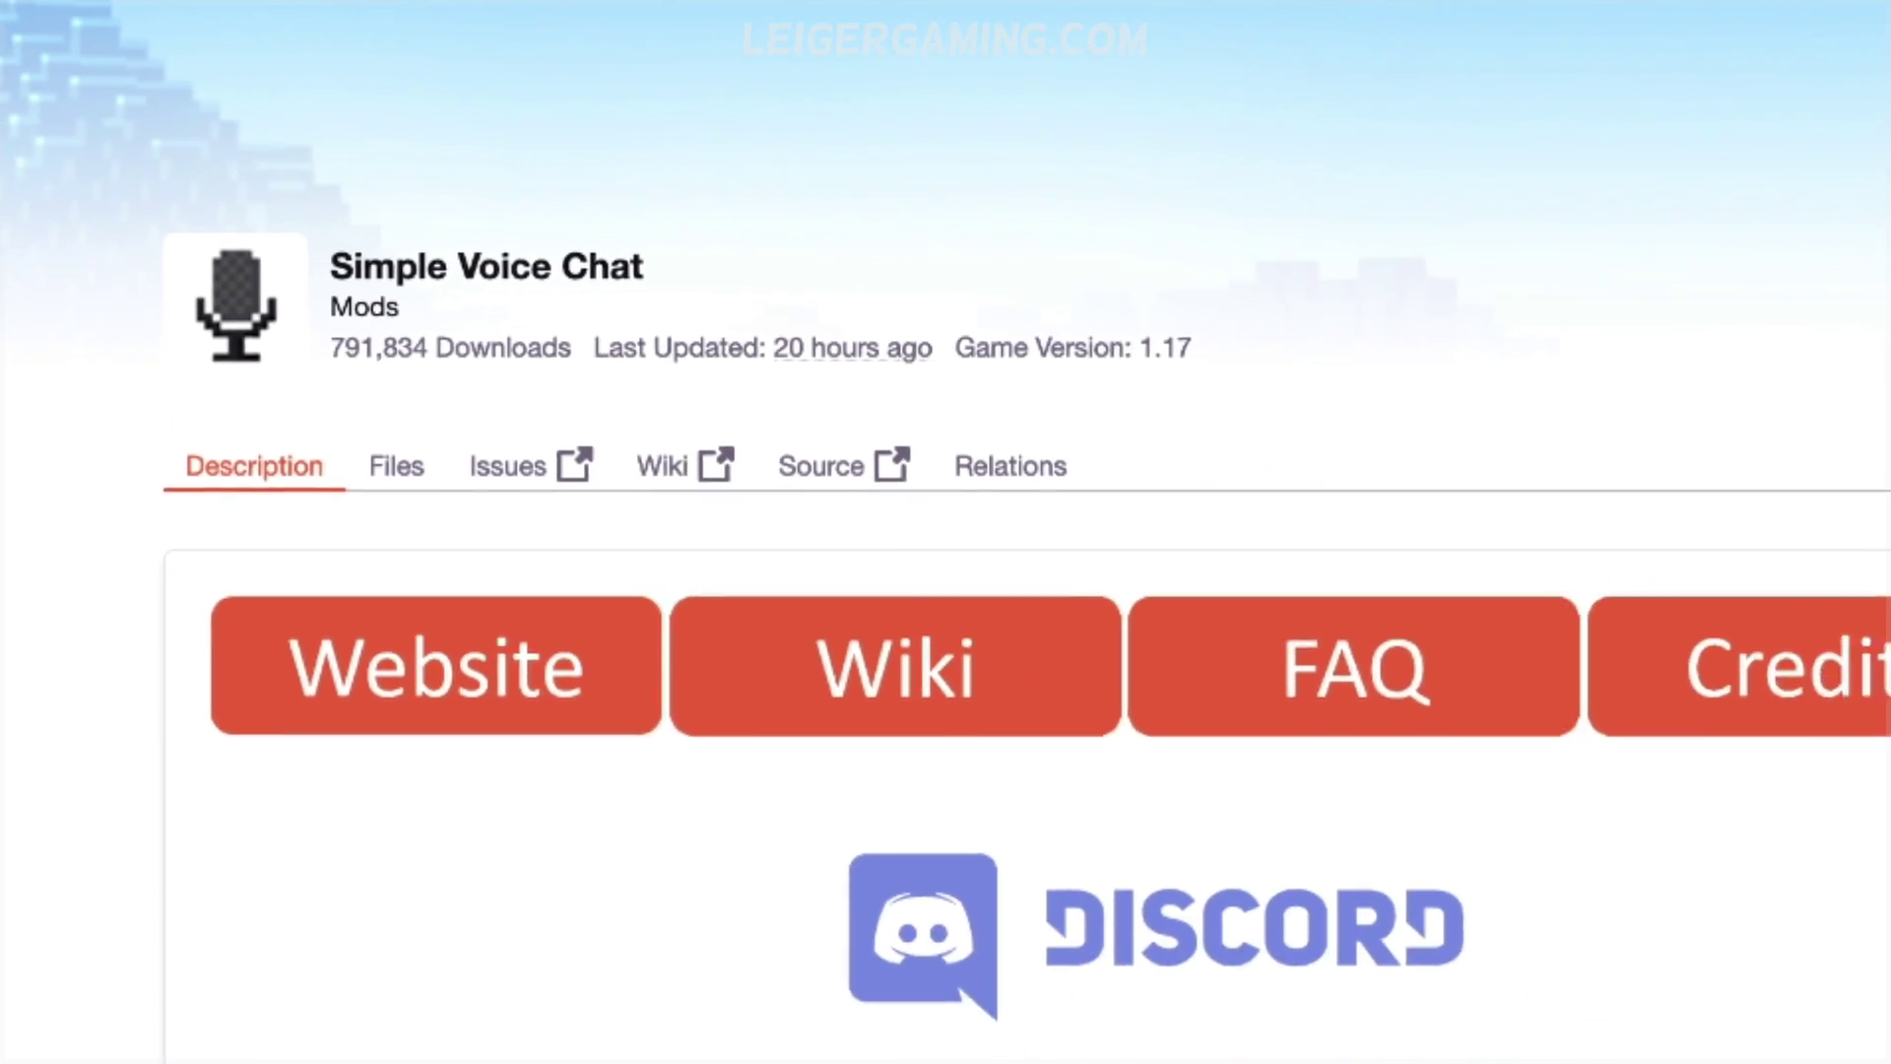
scroll(1226, 795, down, 3)
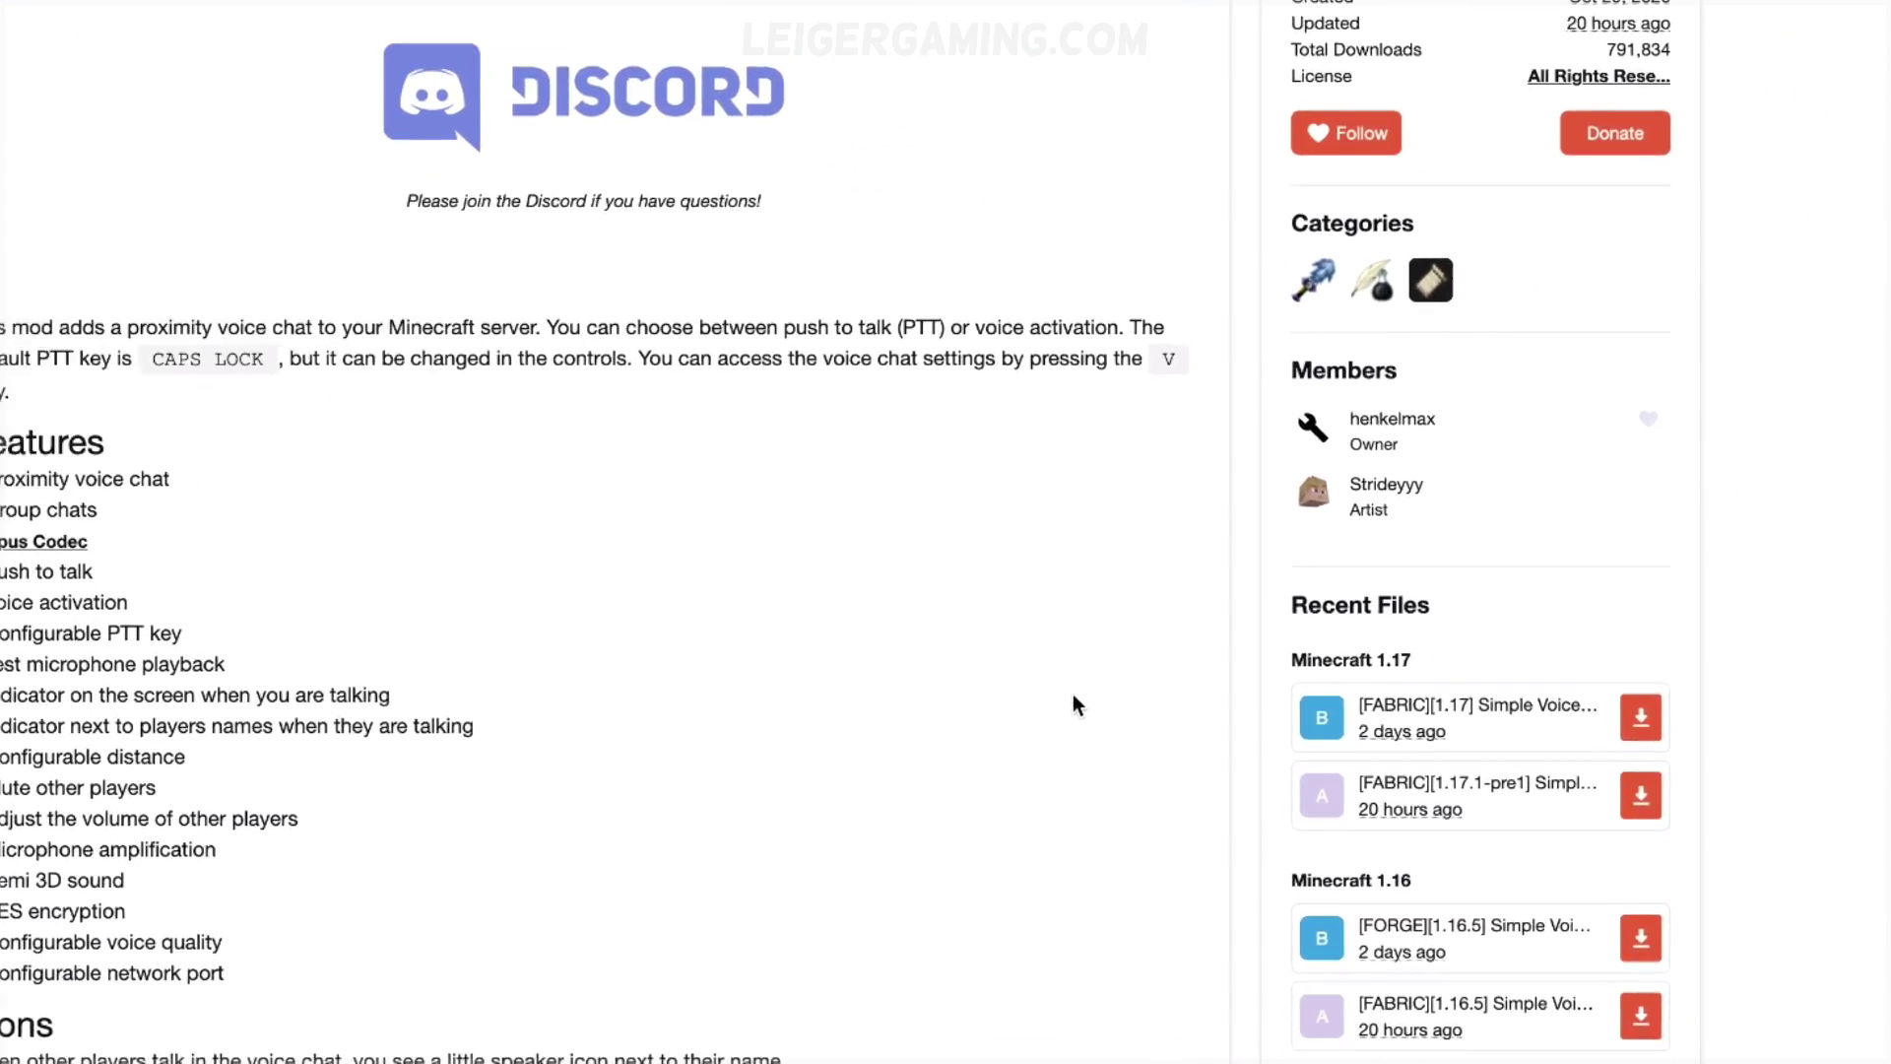
mouse_move(1348, 591)
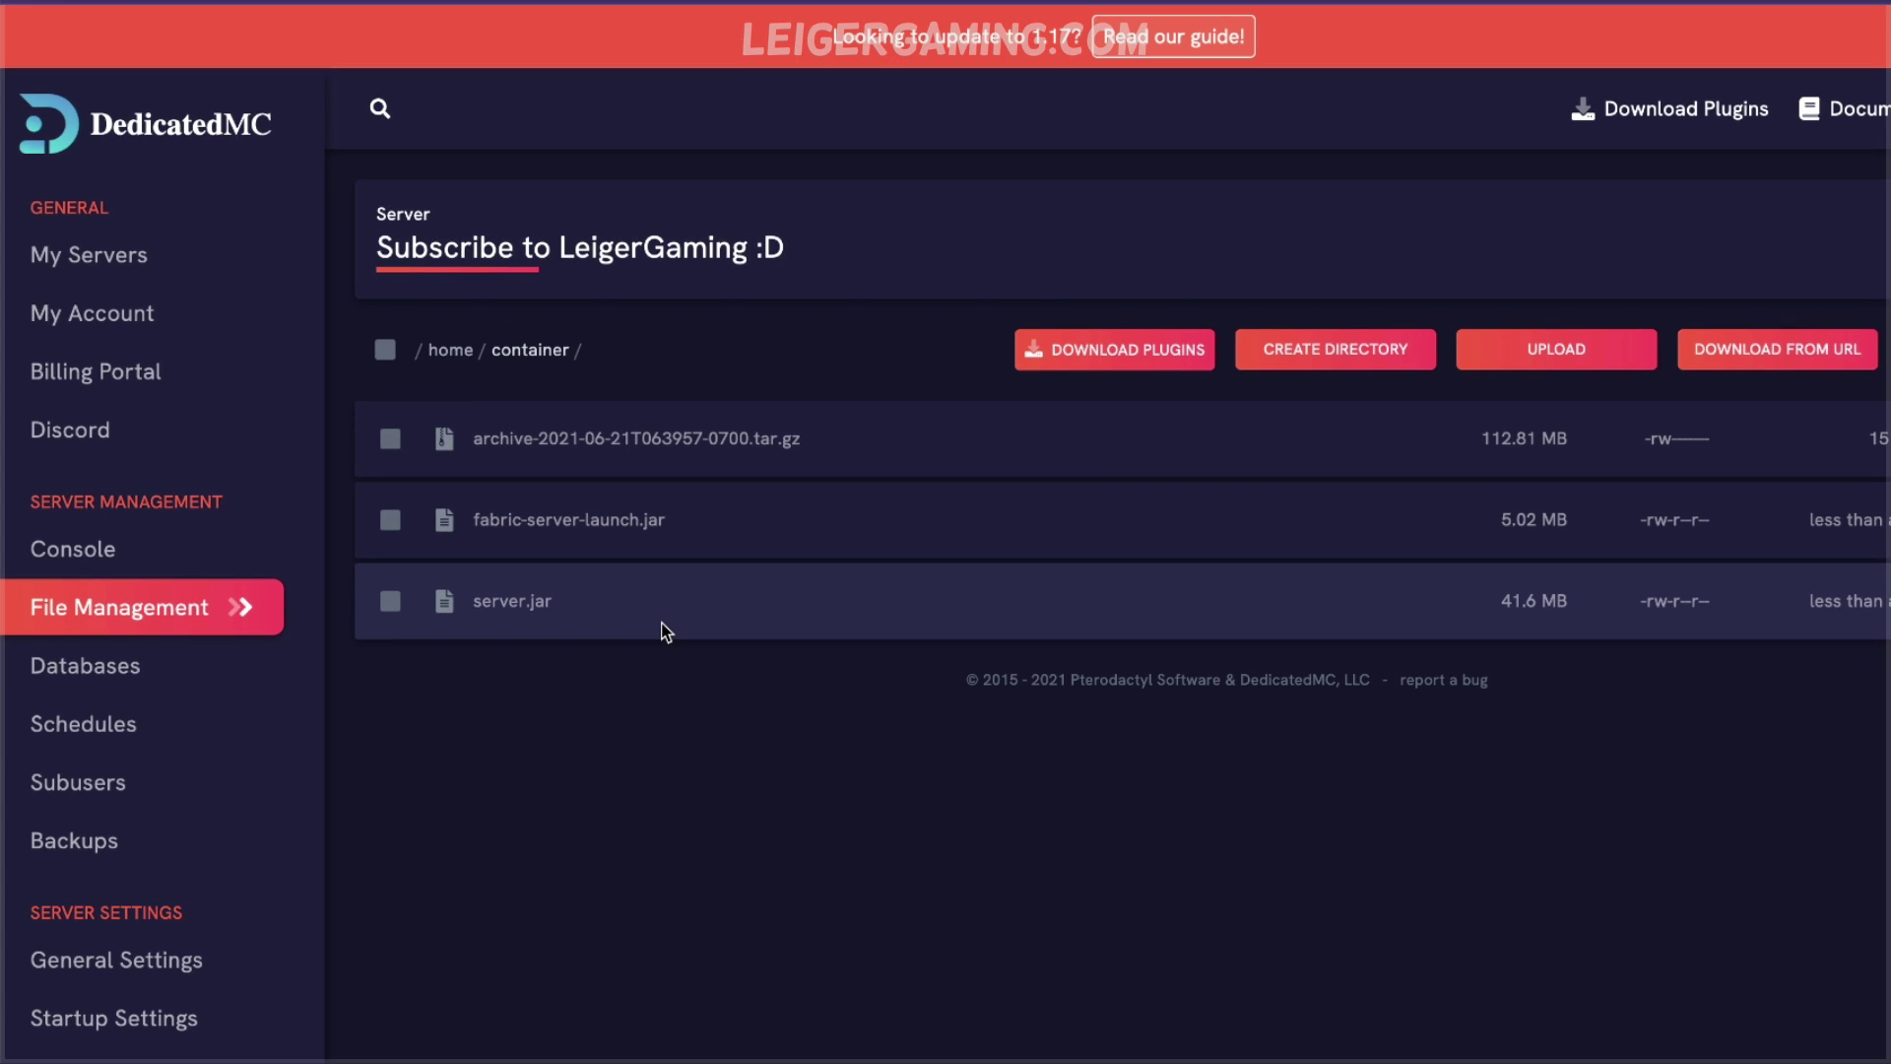
- Set the server jar file to fabric-server-launch.jar in the server's startup settings
click(184, 1028)
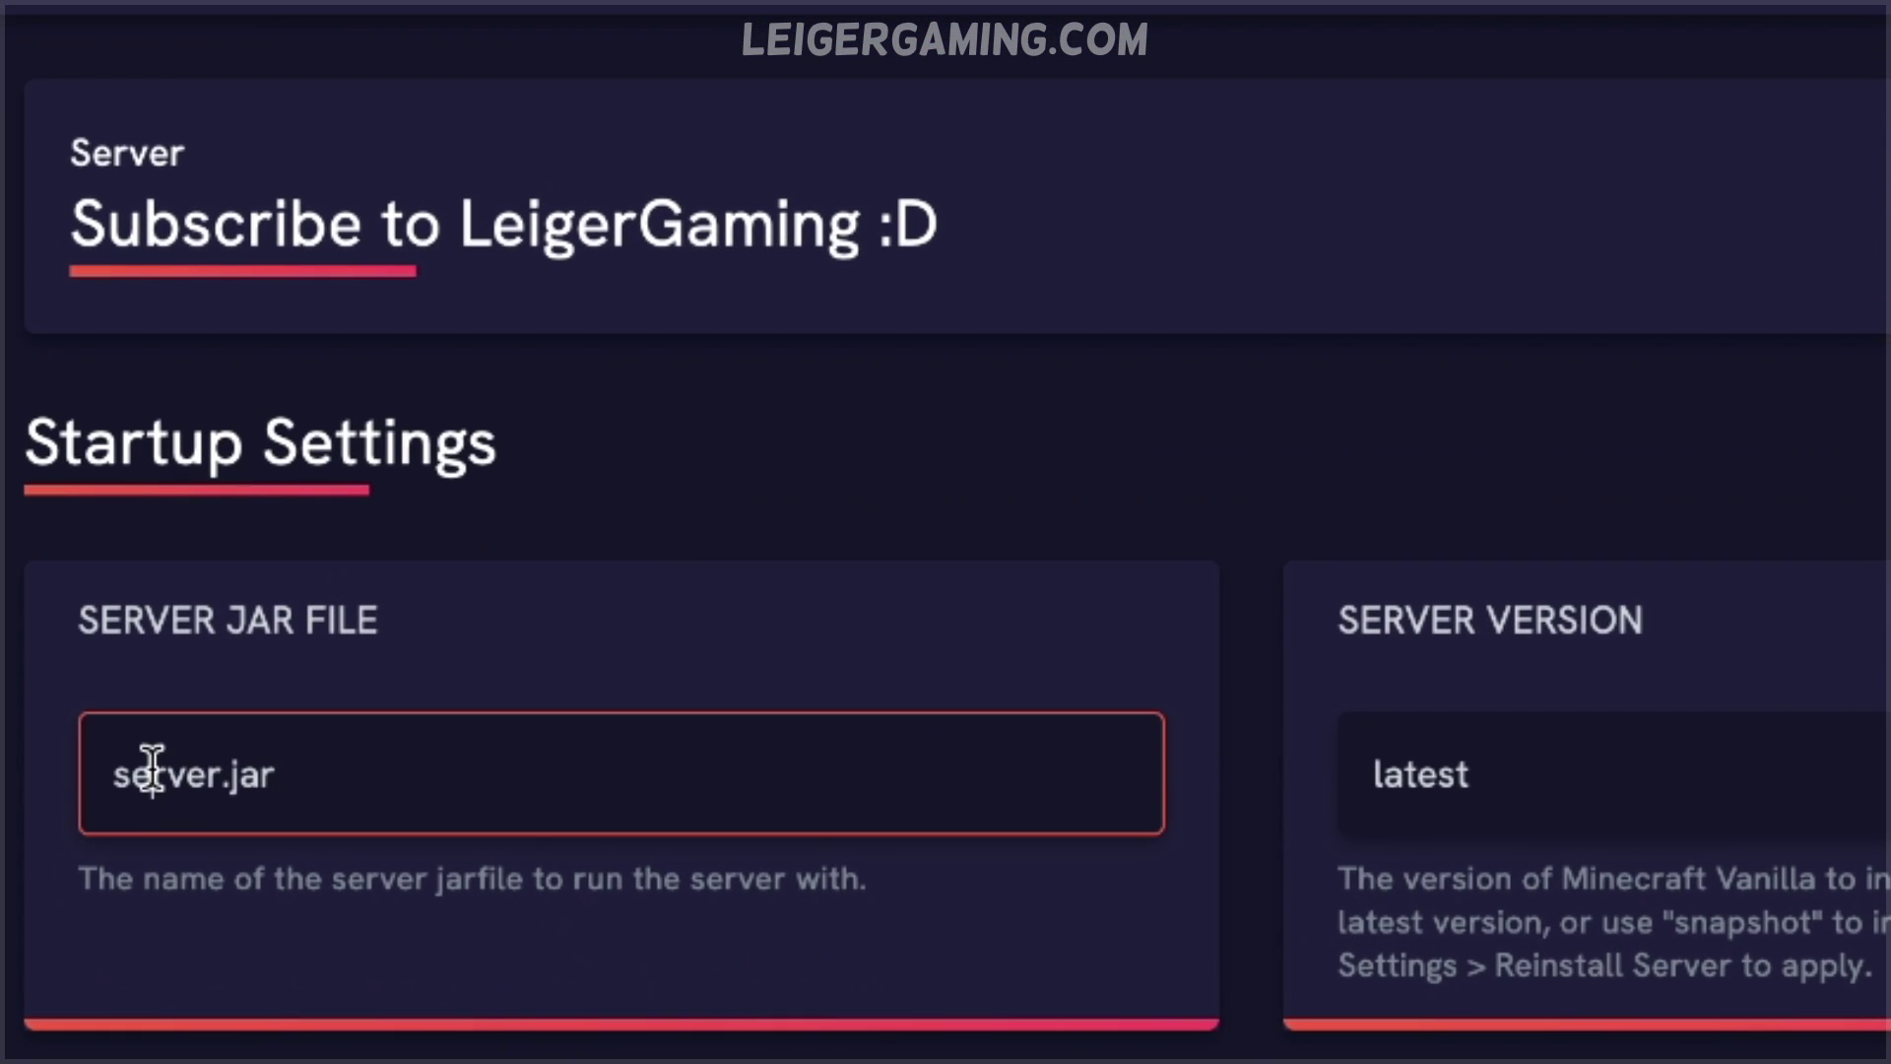
double_click(152, 773)
text(fabric-server-launch)
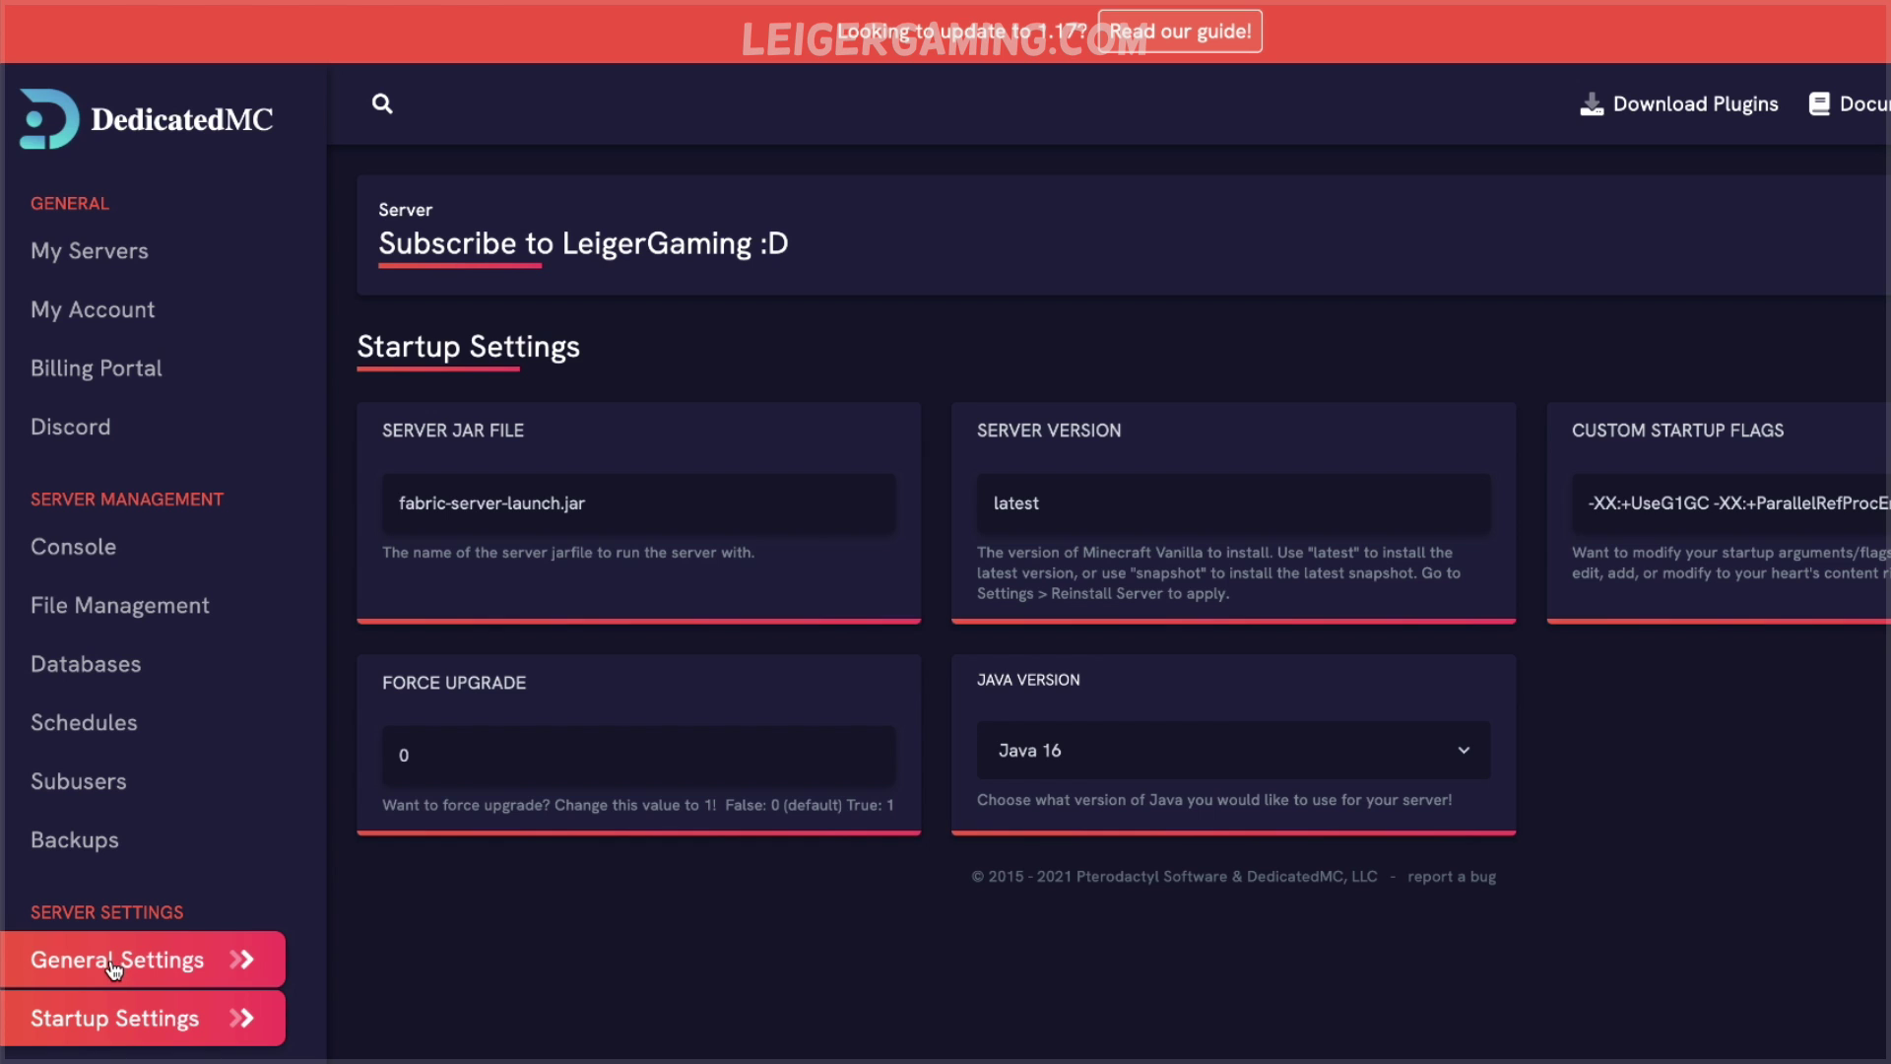
click(114, 962)
click(115, 1017)
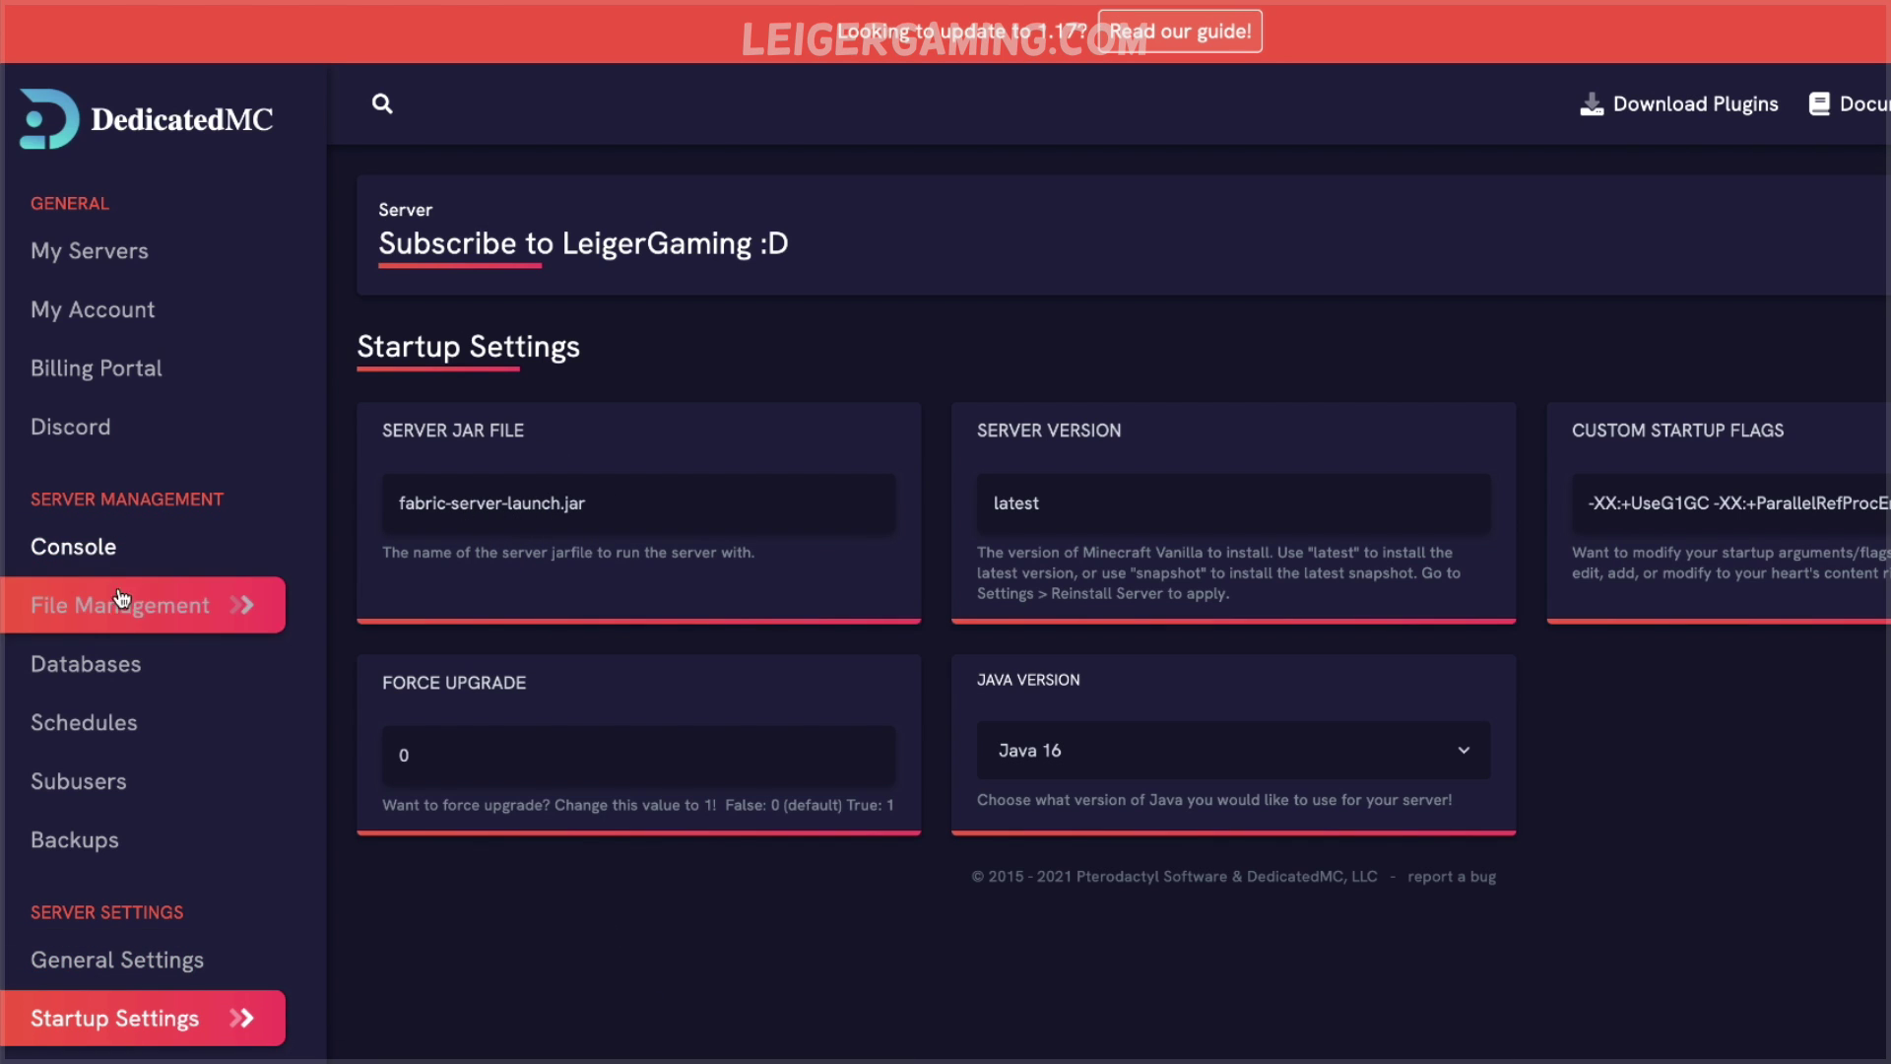
- Start the server from its console and accept the Minecraft EULA
click(107, 555)
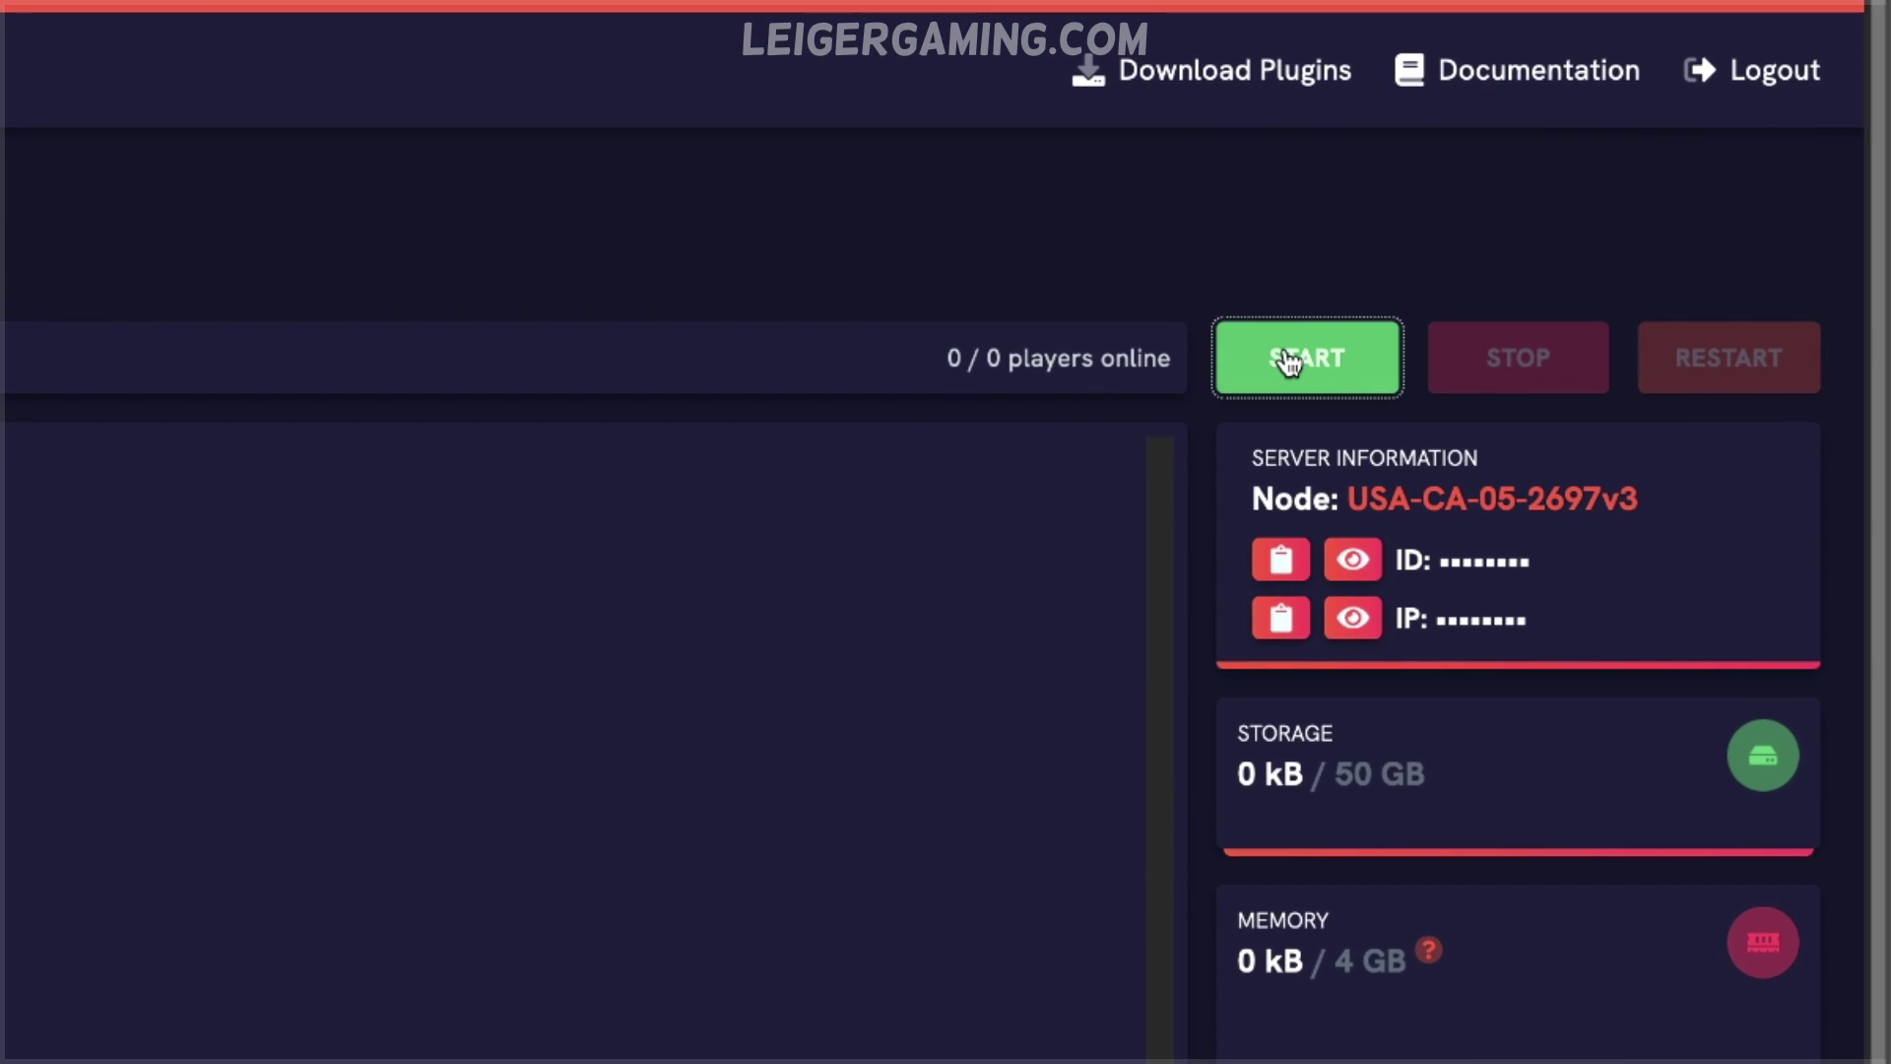
click(1287, 363)
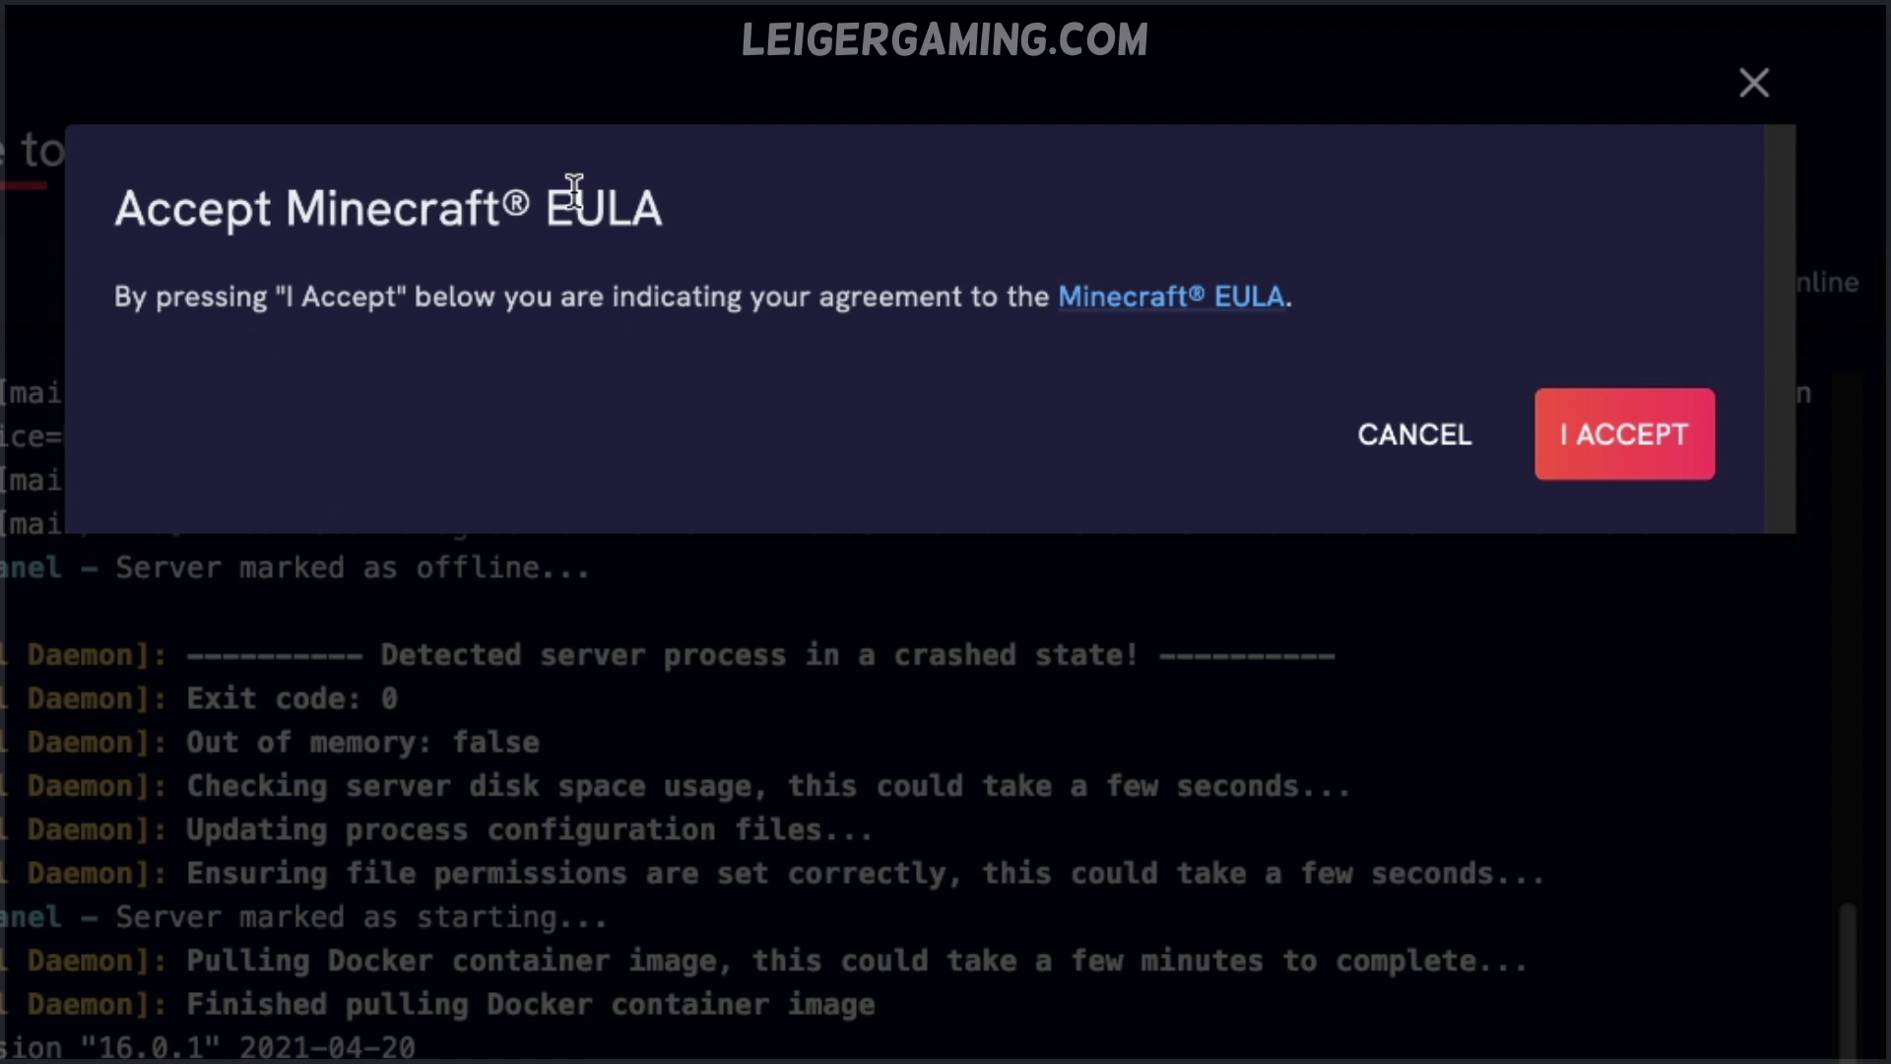
click(1640, 455)
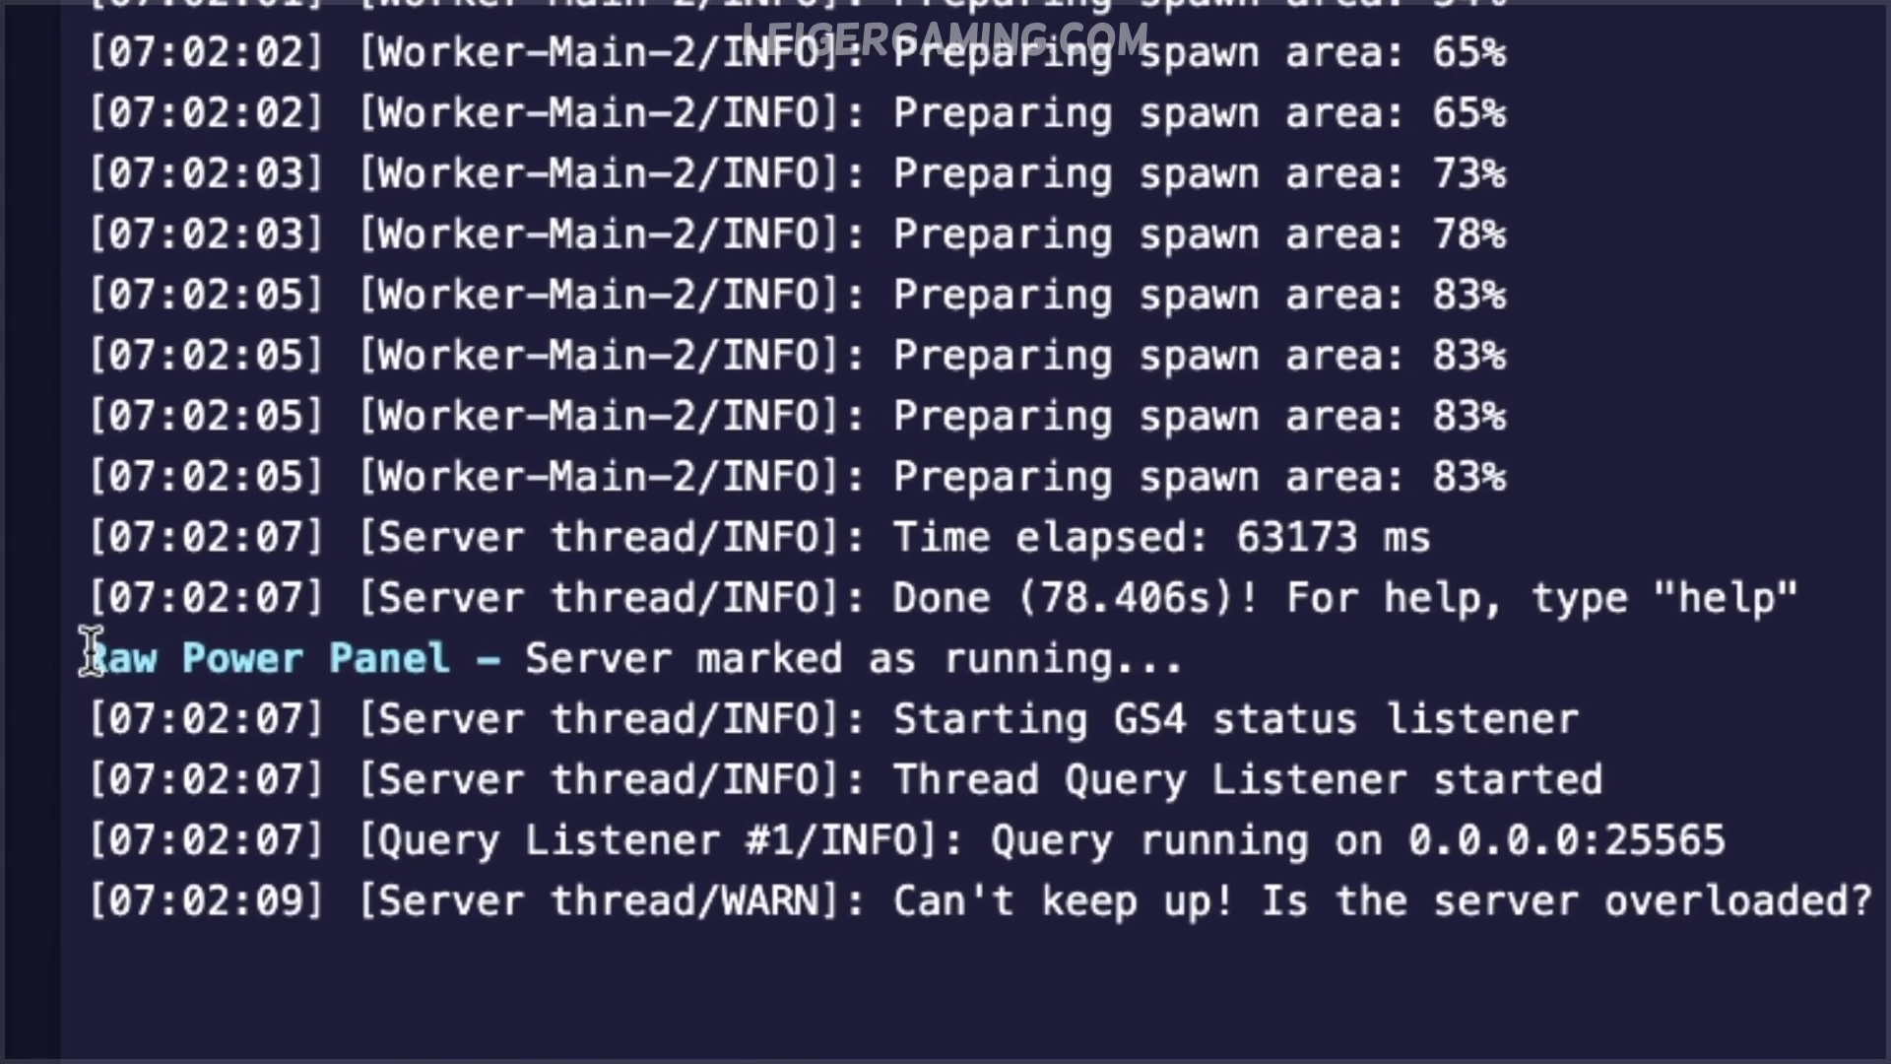
- Examine the console output for the lines reporting the server's running state and startup completion
drag(76, 650, 1219, 645)
click(1219, 646)
drag(571, 662, 230, 680)
click(931, 685)
drag(895, 596, 1811, 637)
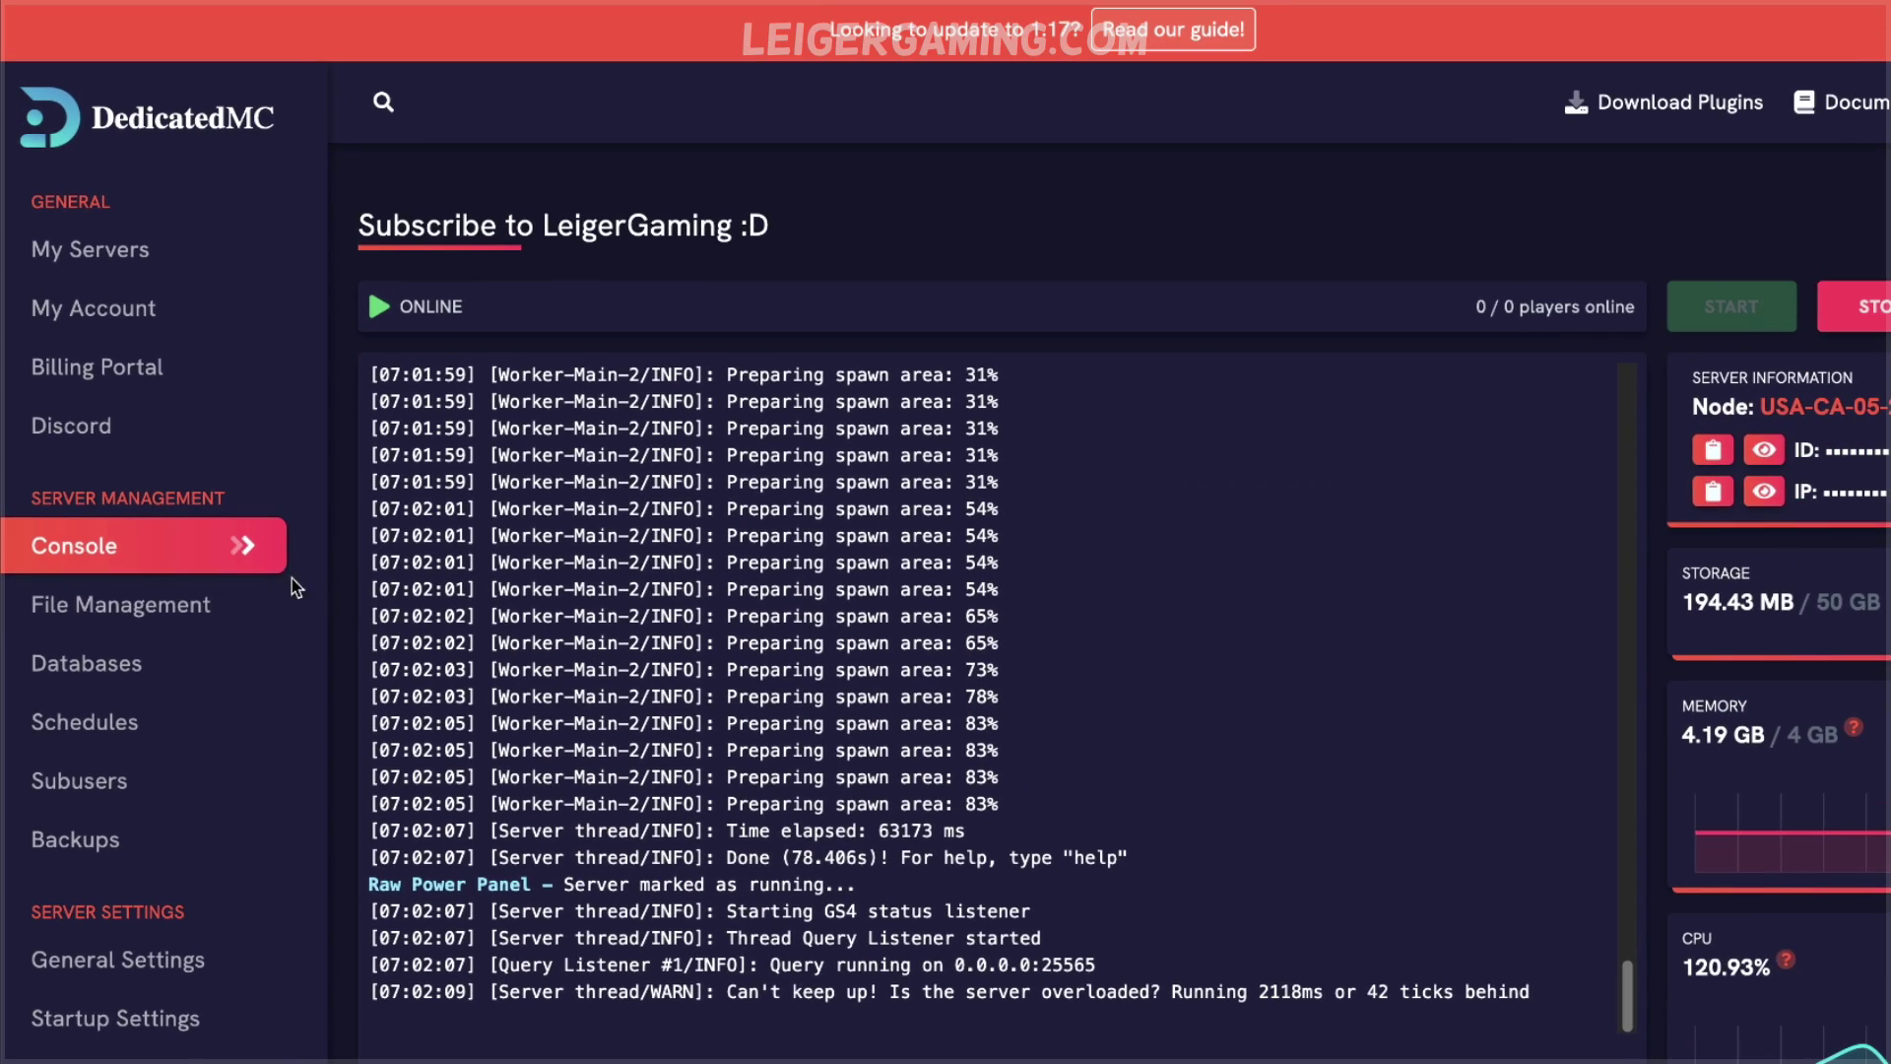
- Upload fabric-api-0.35.2+1.17.jar and voicechat-1.17-1.1.5.jar to the server's mods folder and restart the server
click(175, 607)
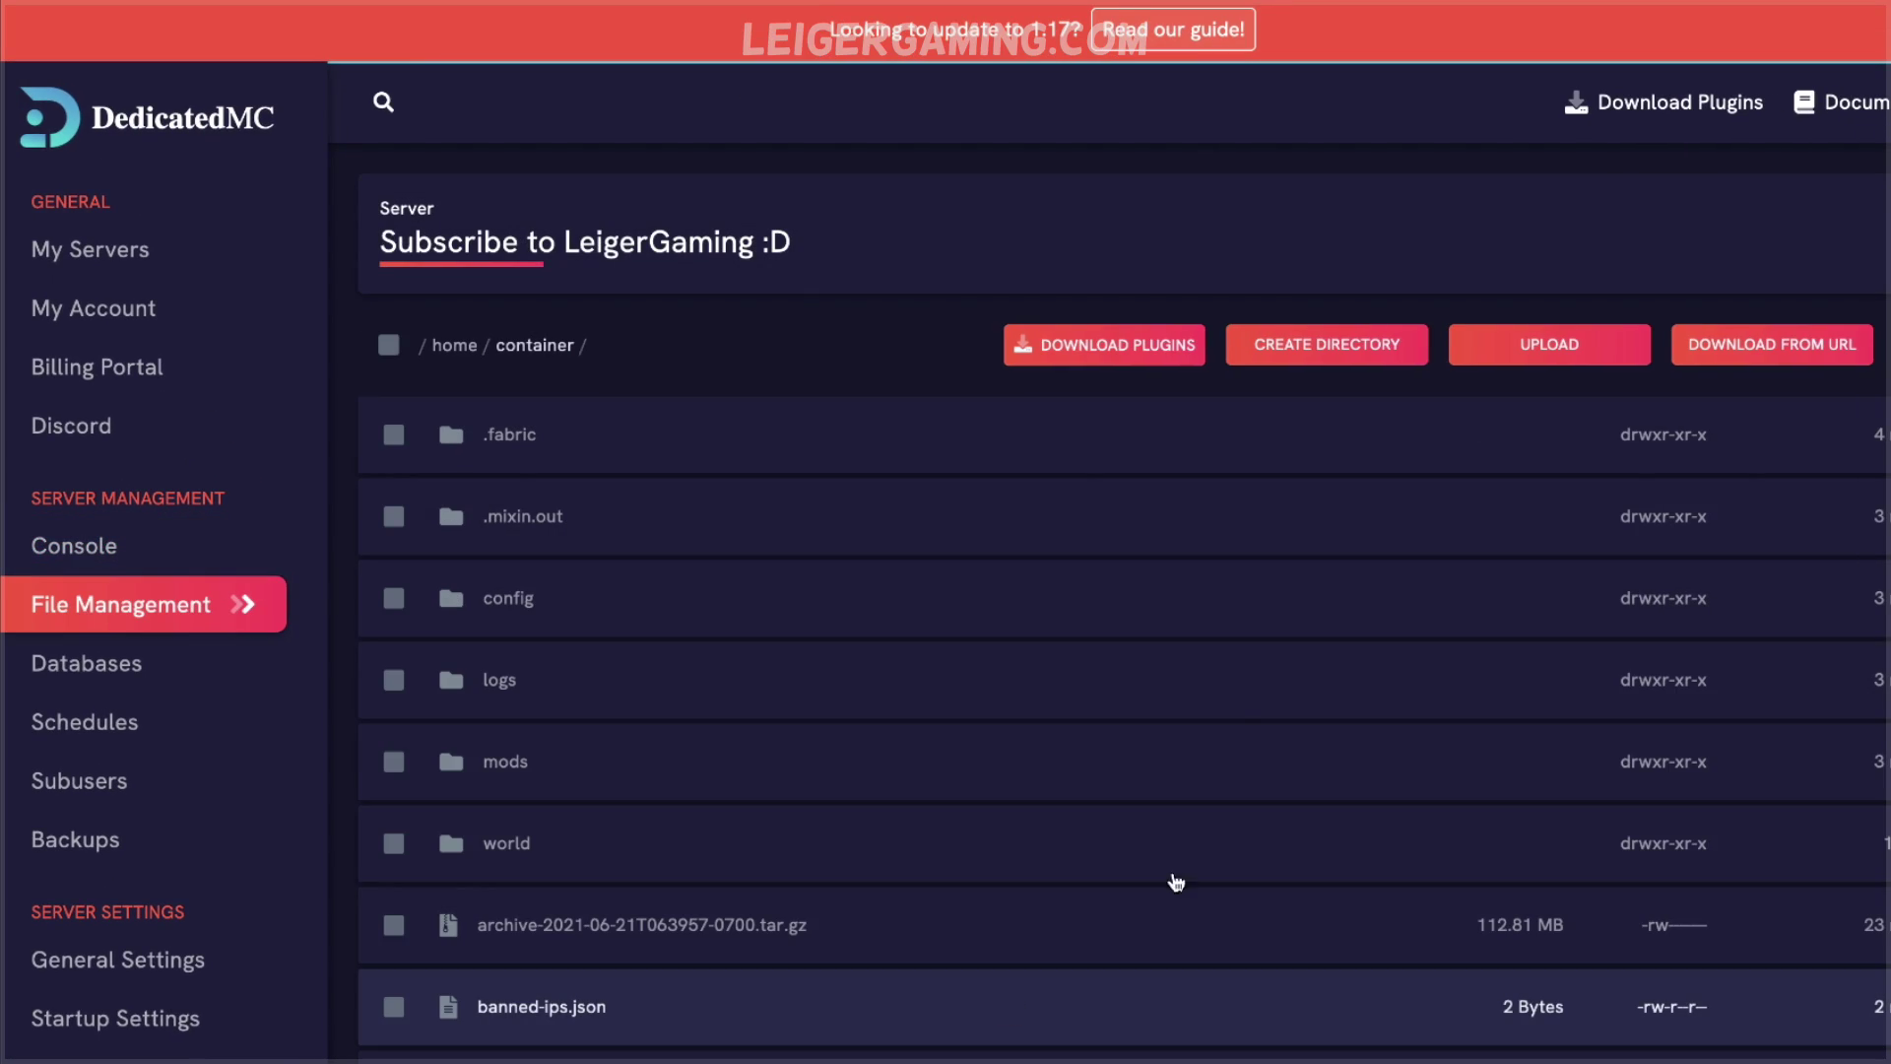
scroll(1030, 613, down, 2)
scroll(1030, 613, down, 6)
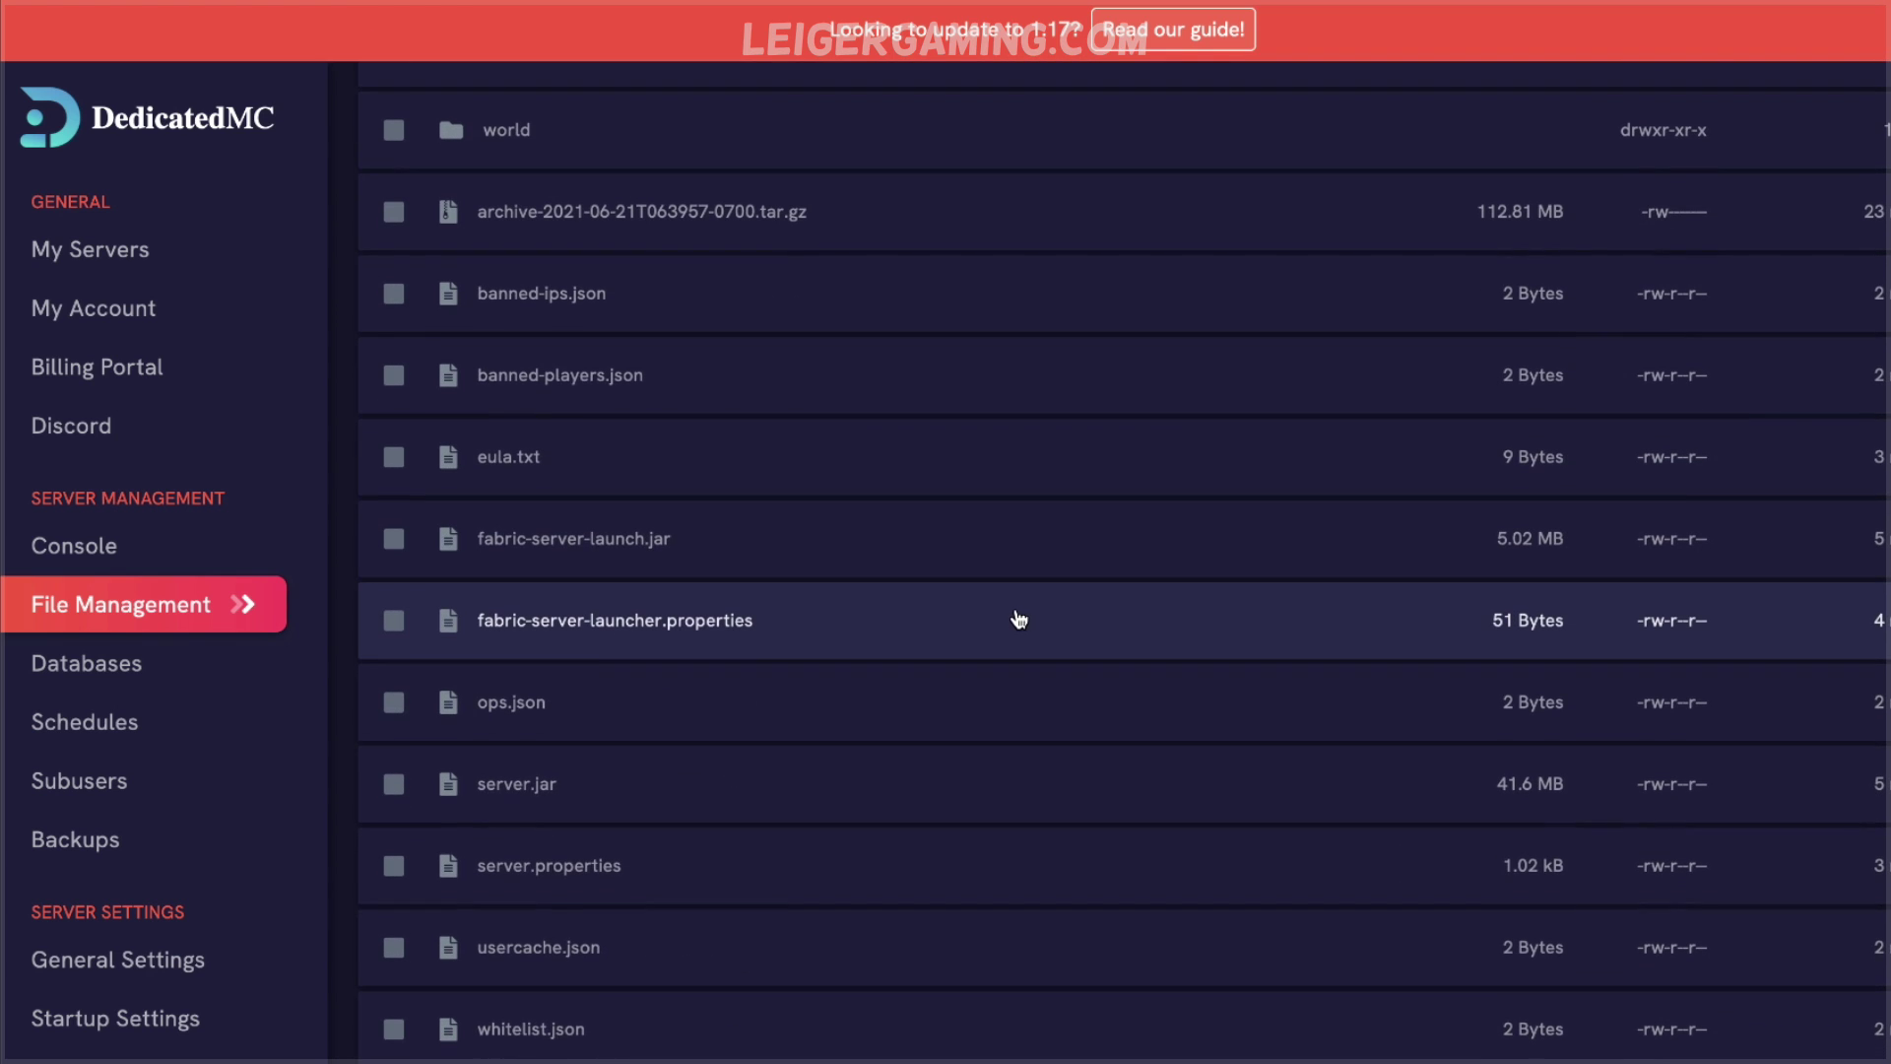
scroll(1016, 631, up, 8)
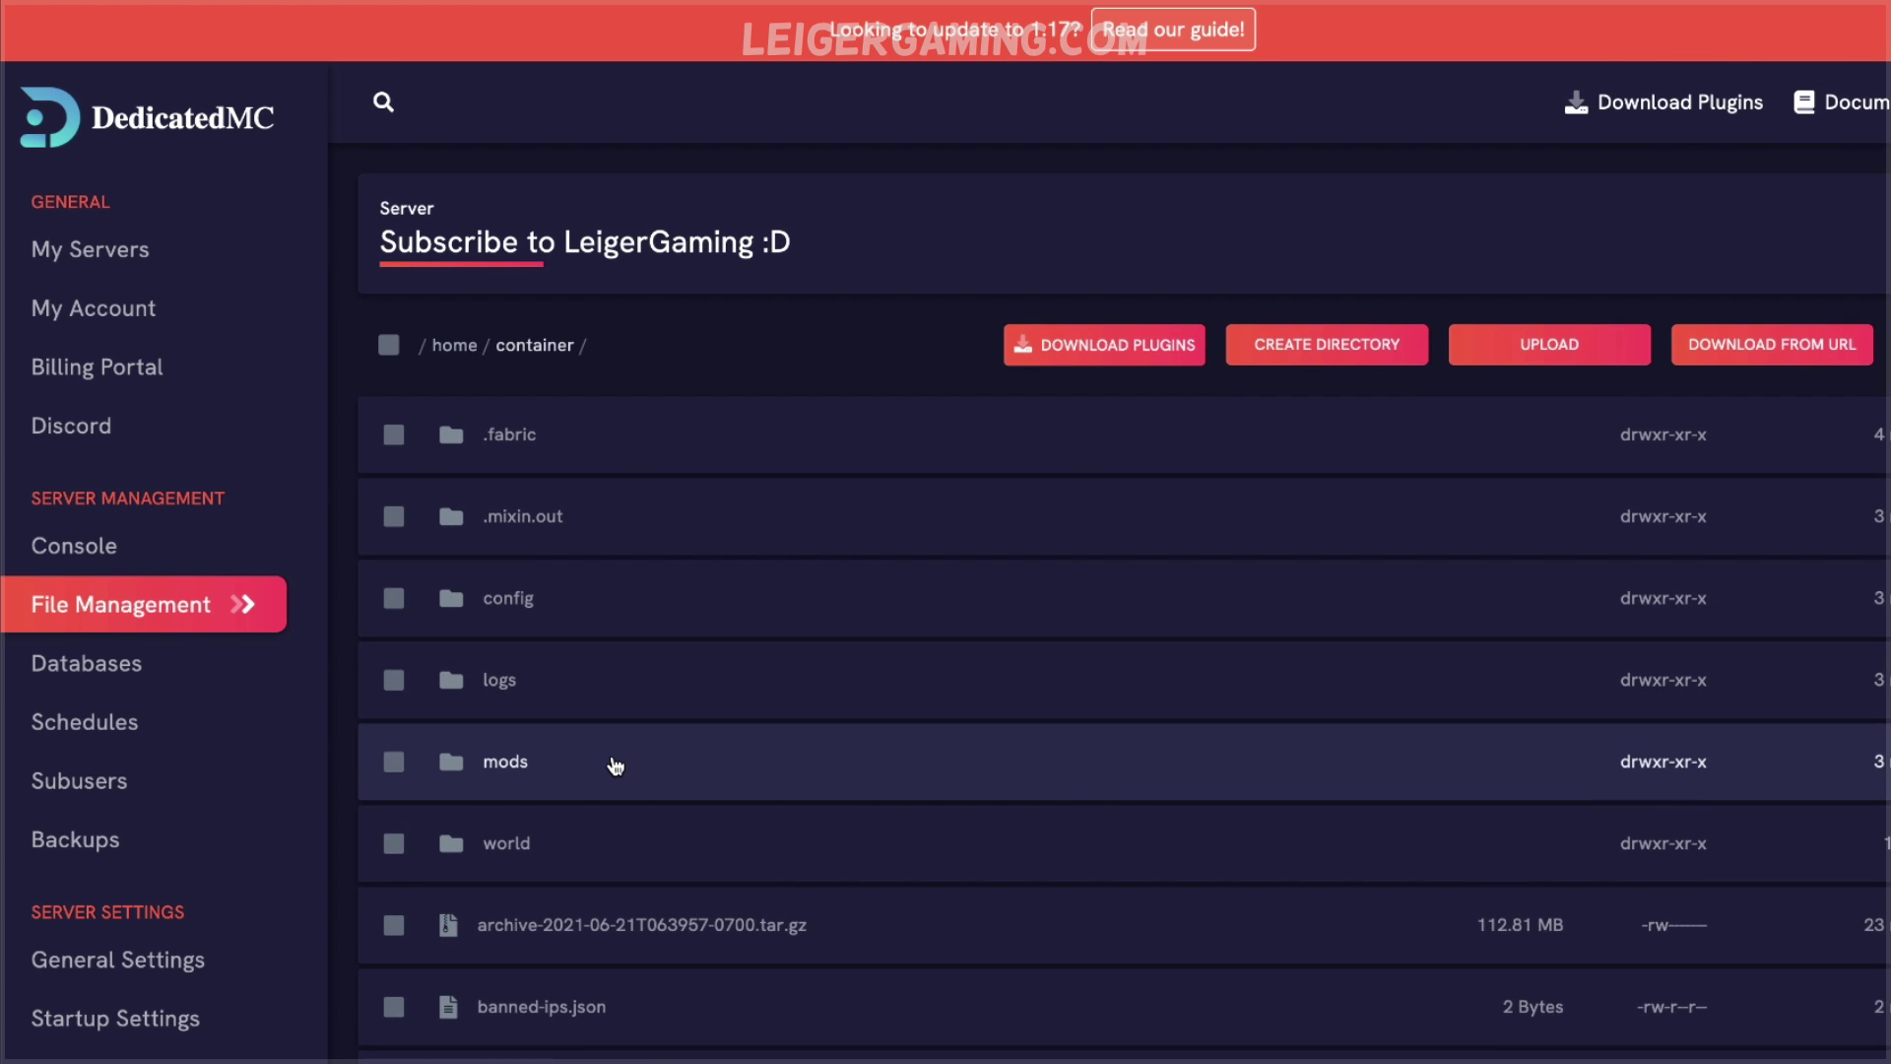
click(611, 766)
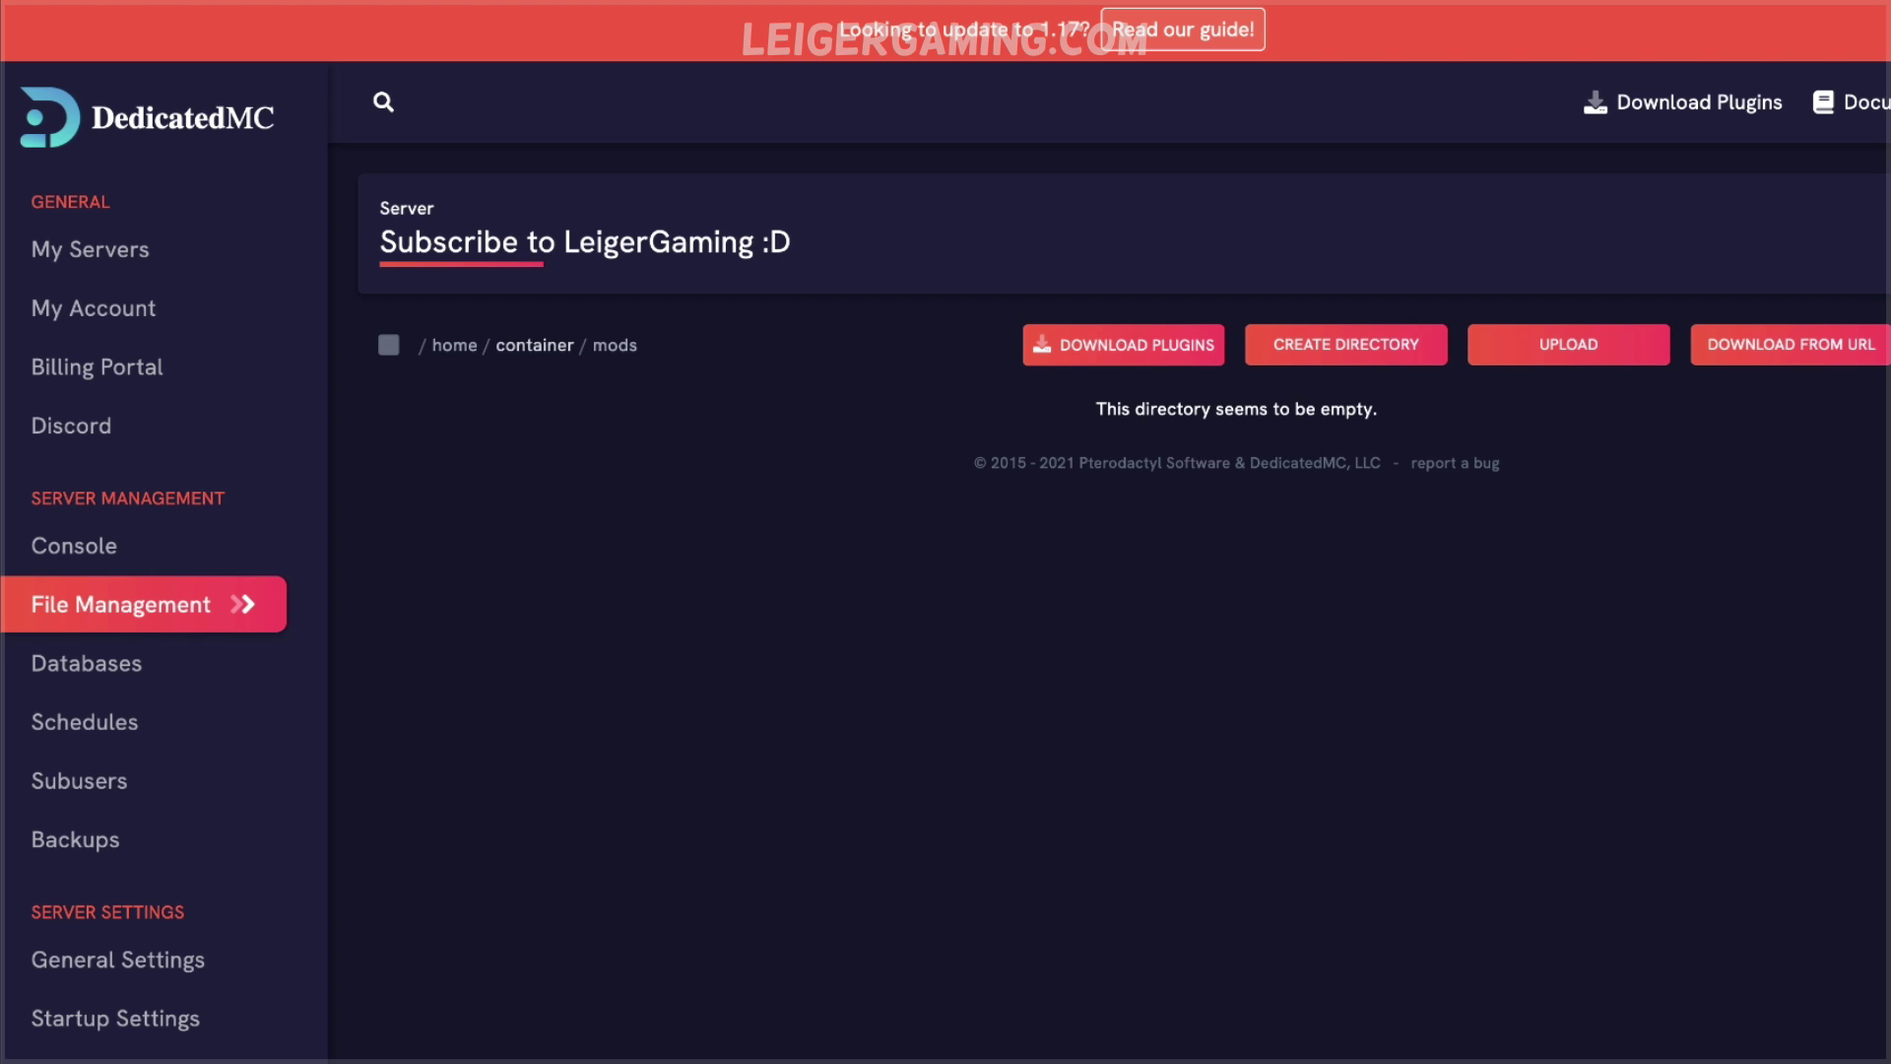
drag(1890, 549, 907, 552)
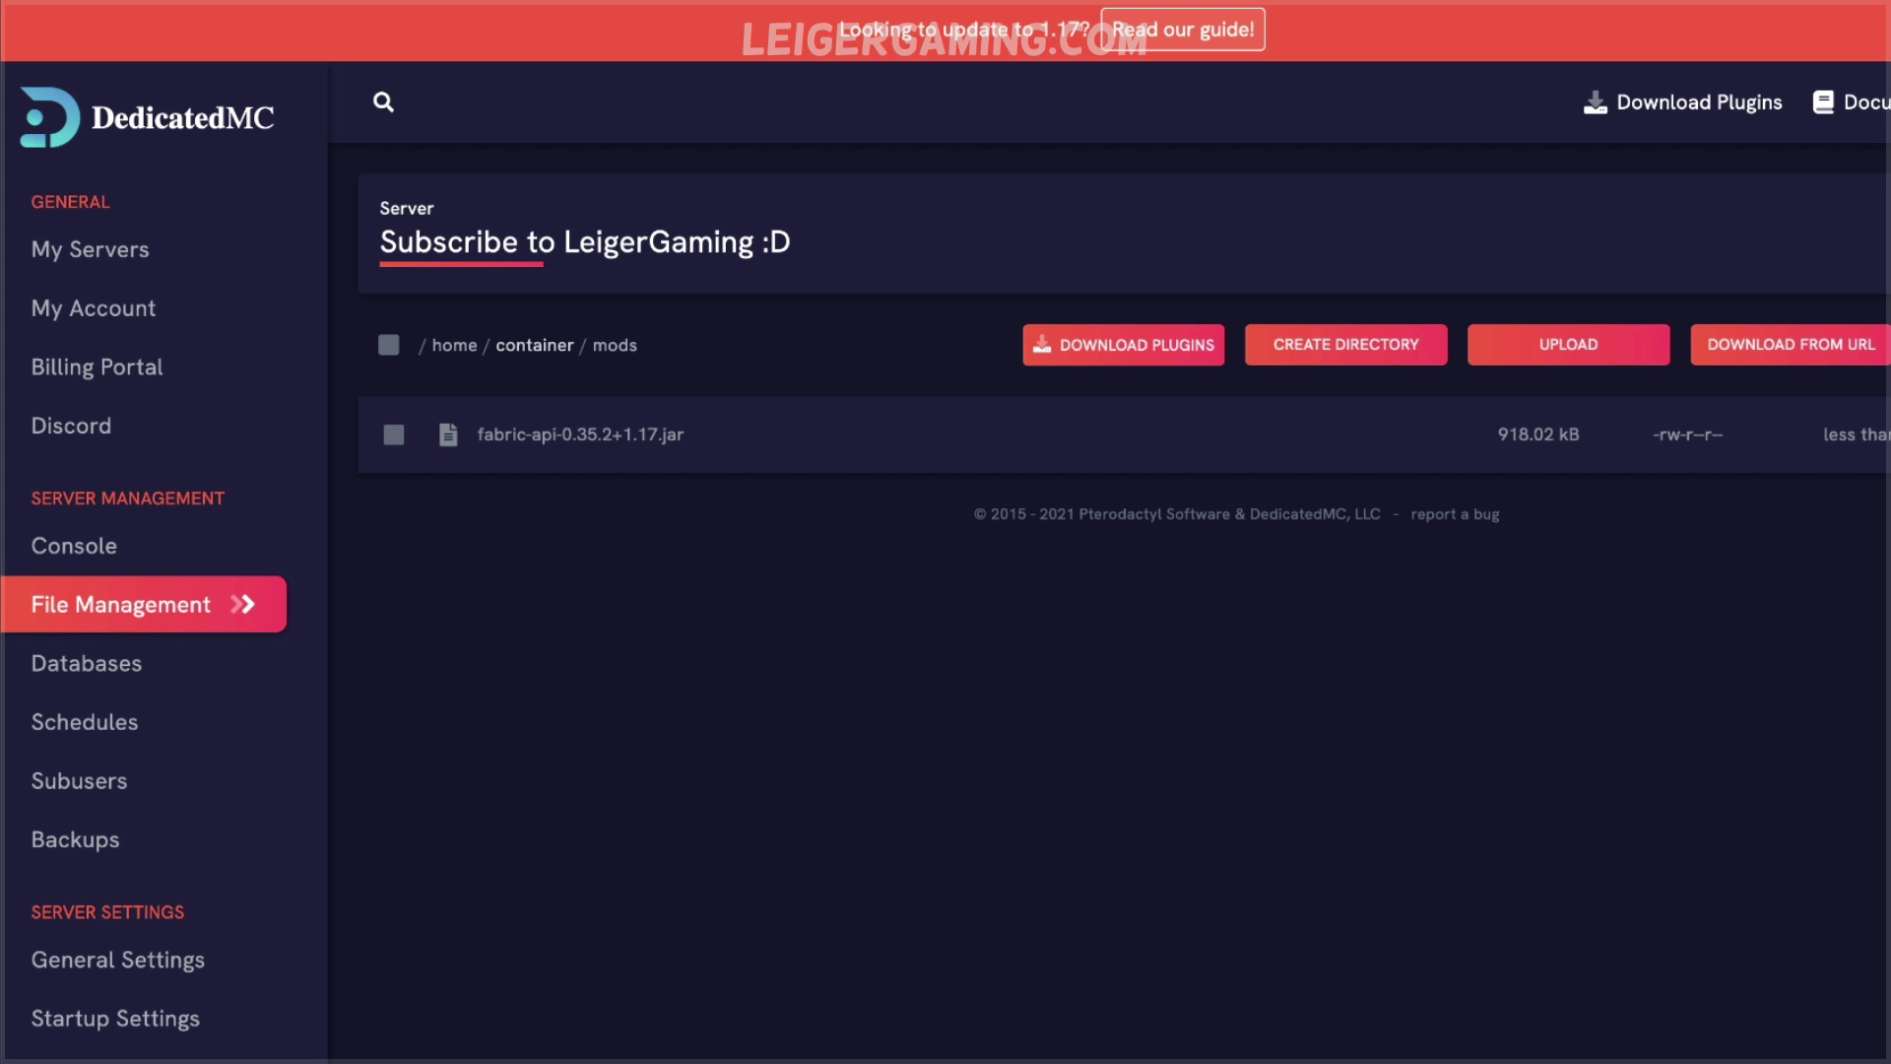
drag(1890, 590, 931, 623)
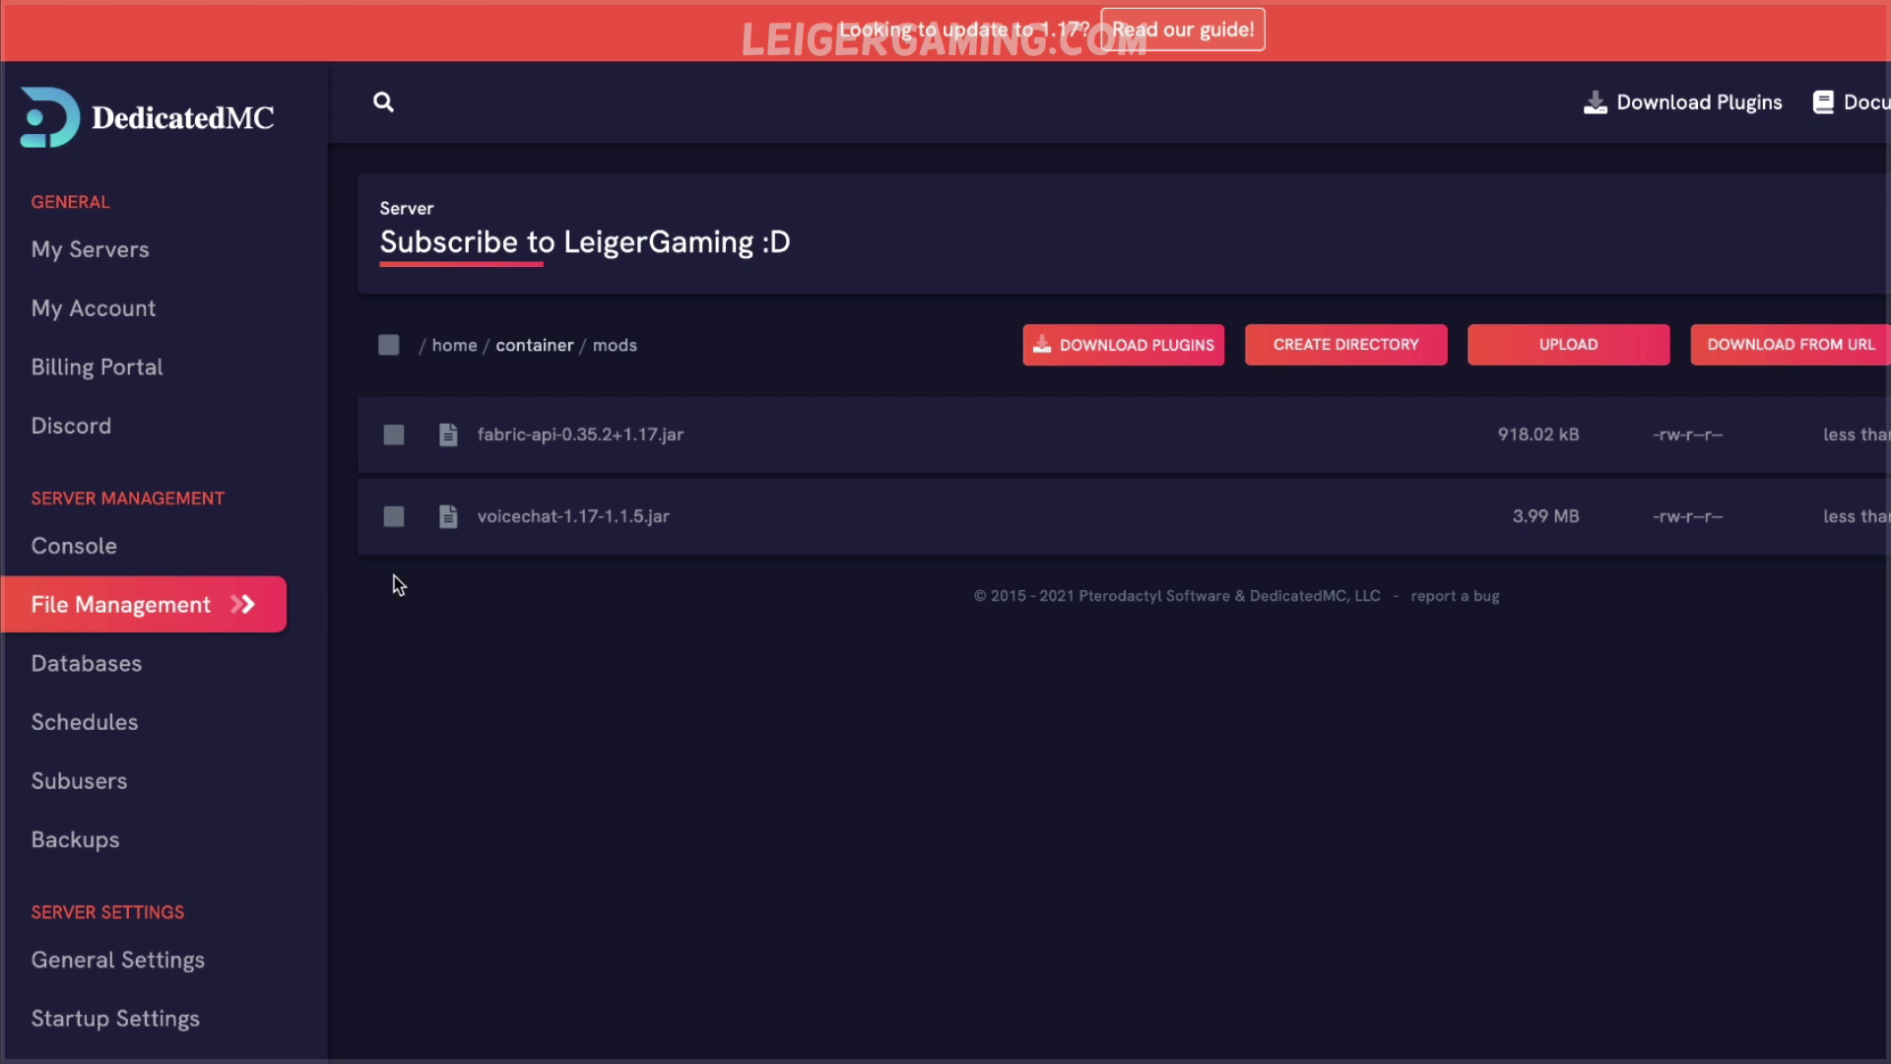
click(161, 550)
click(1807, 324)
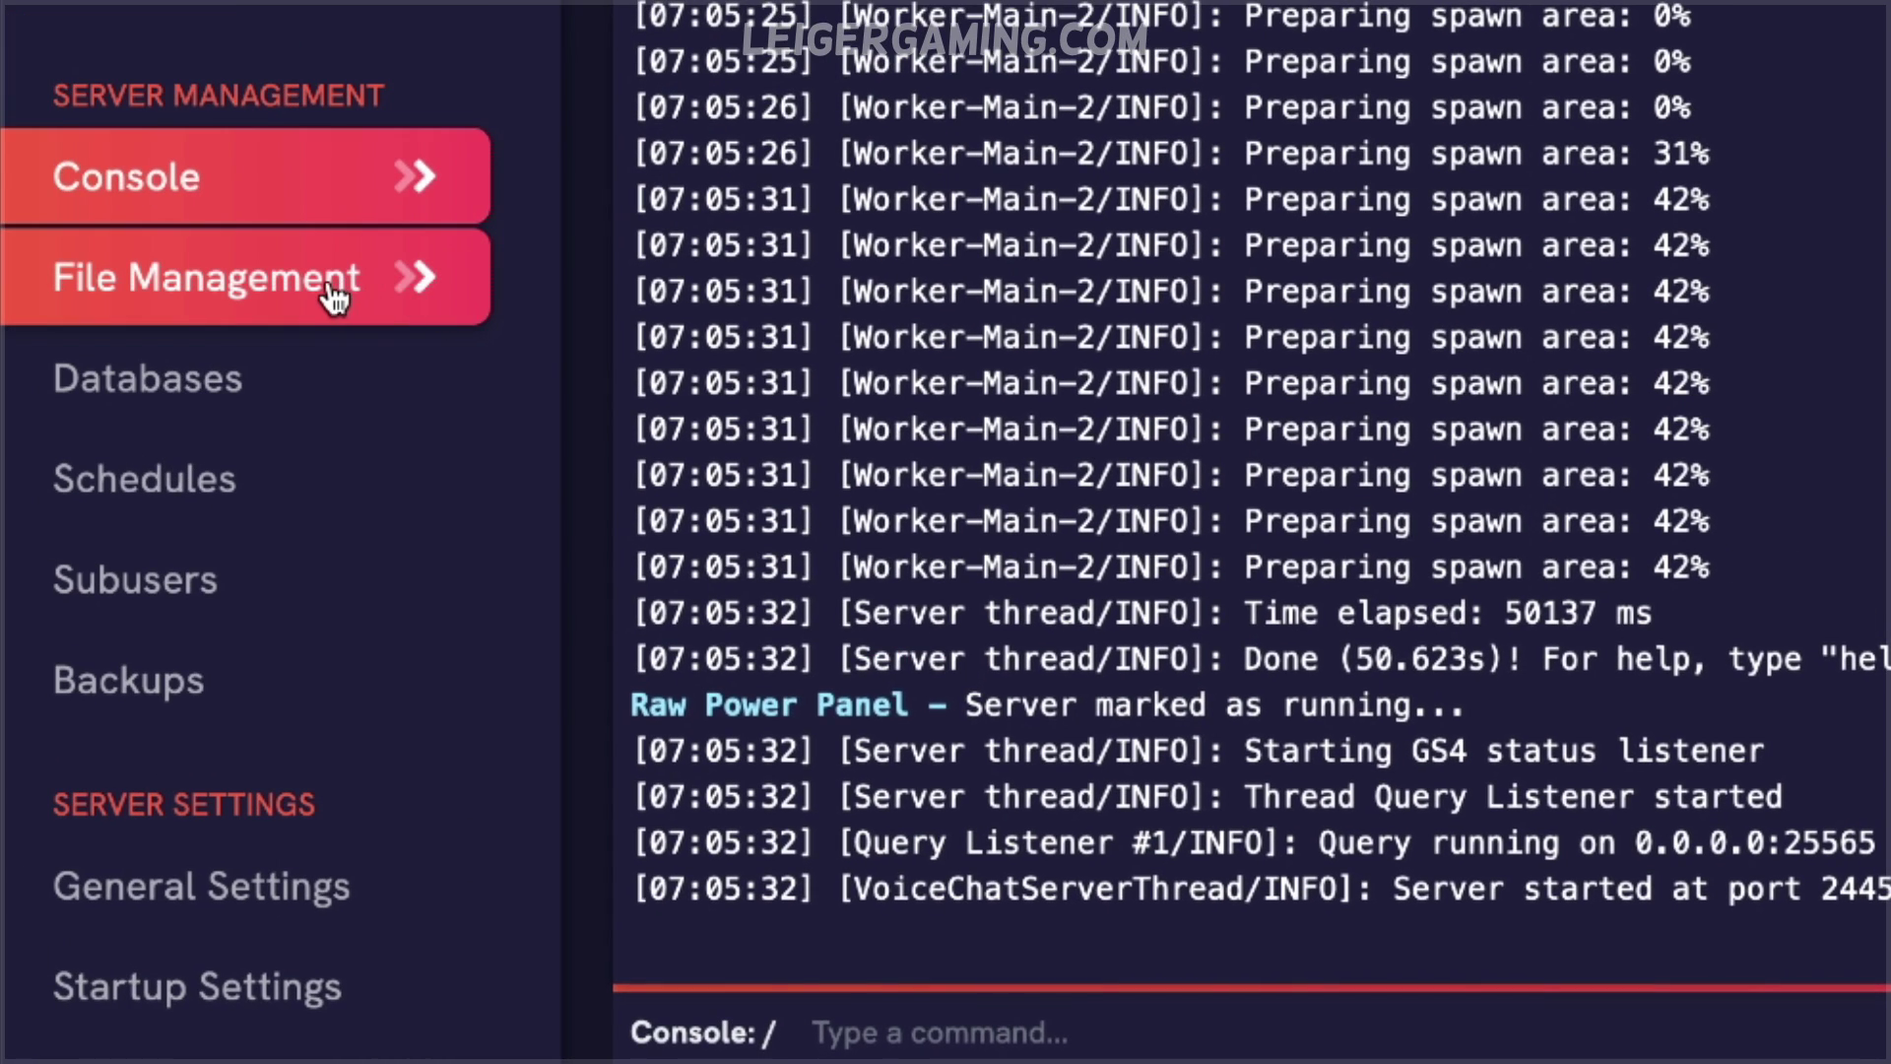
- Check the port setting in config/voicechat/voicechat-server.properties and find the Voice Chat port among the server's available ports
click(329, 292)
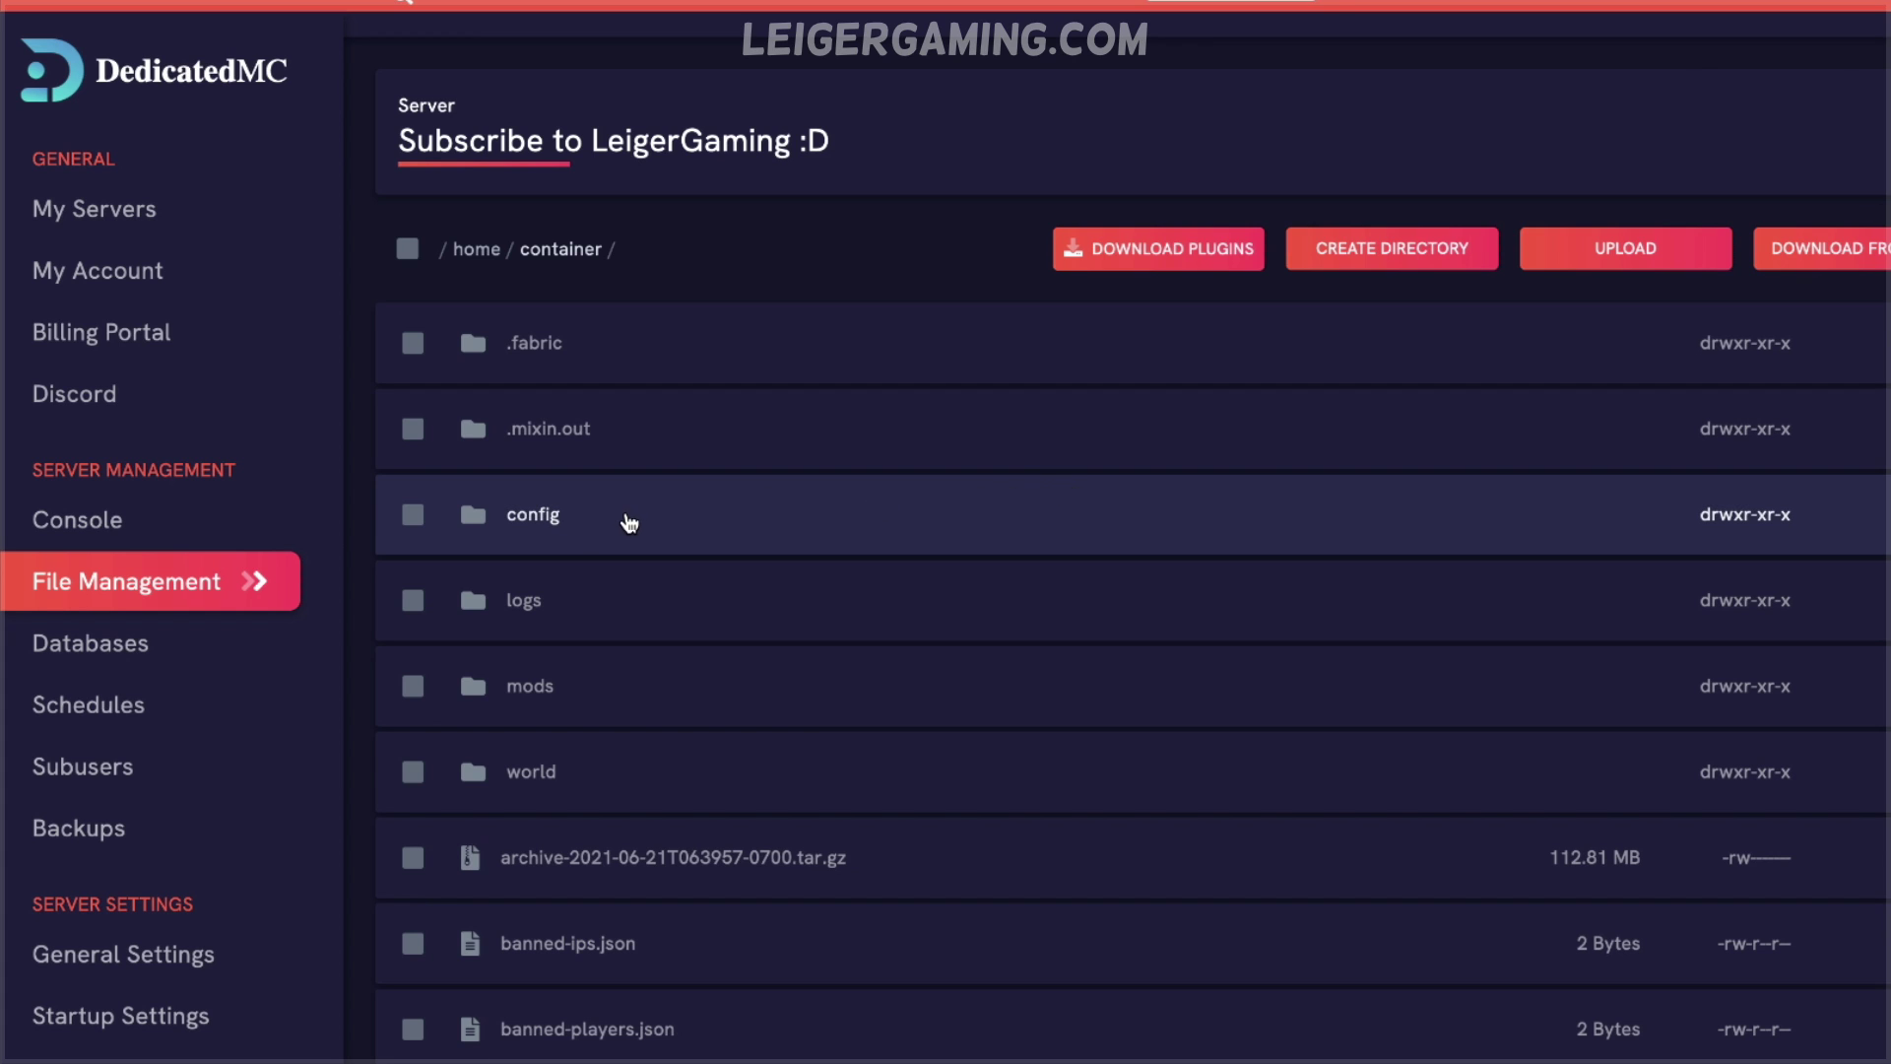
click(629, 522)
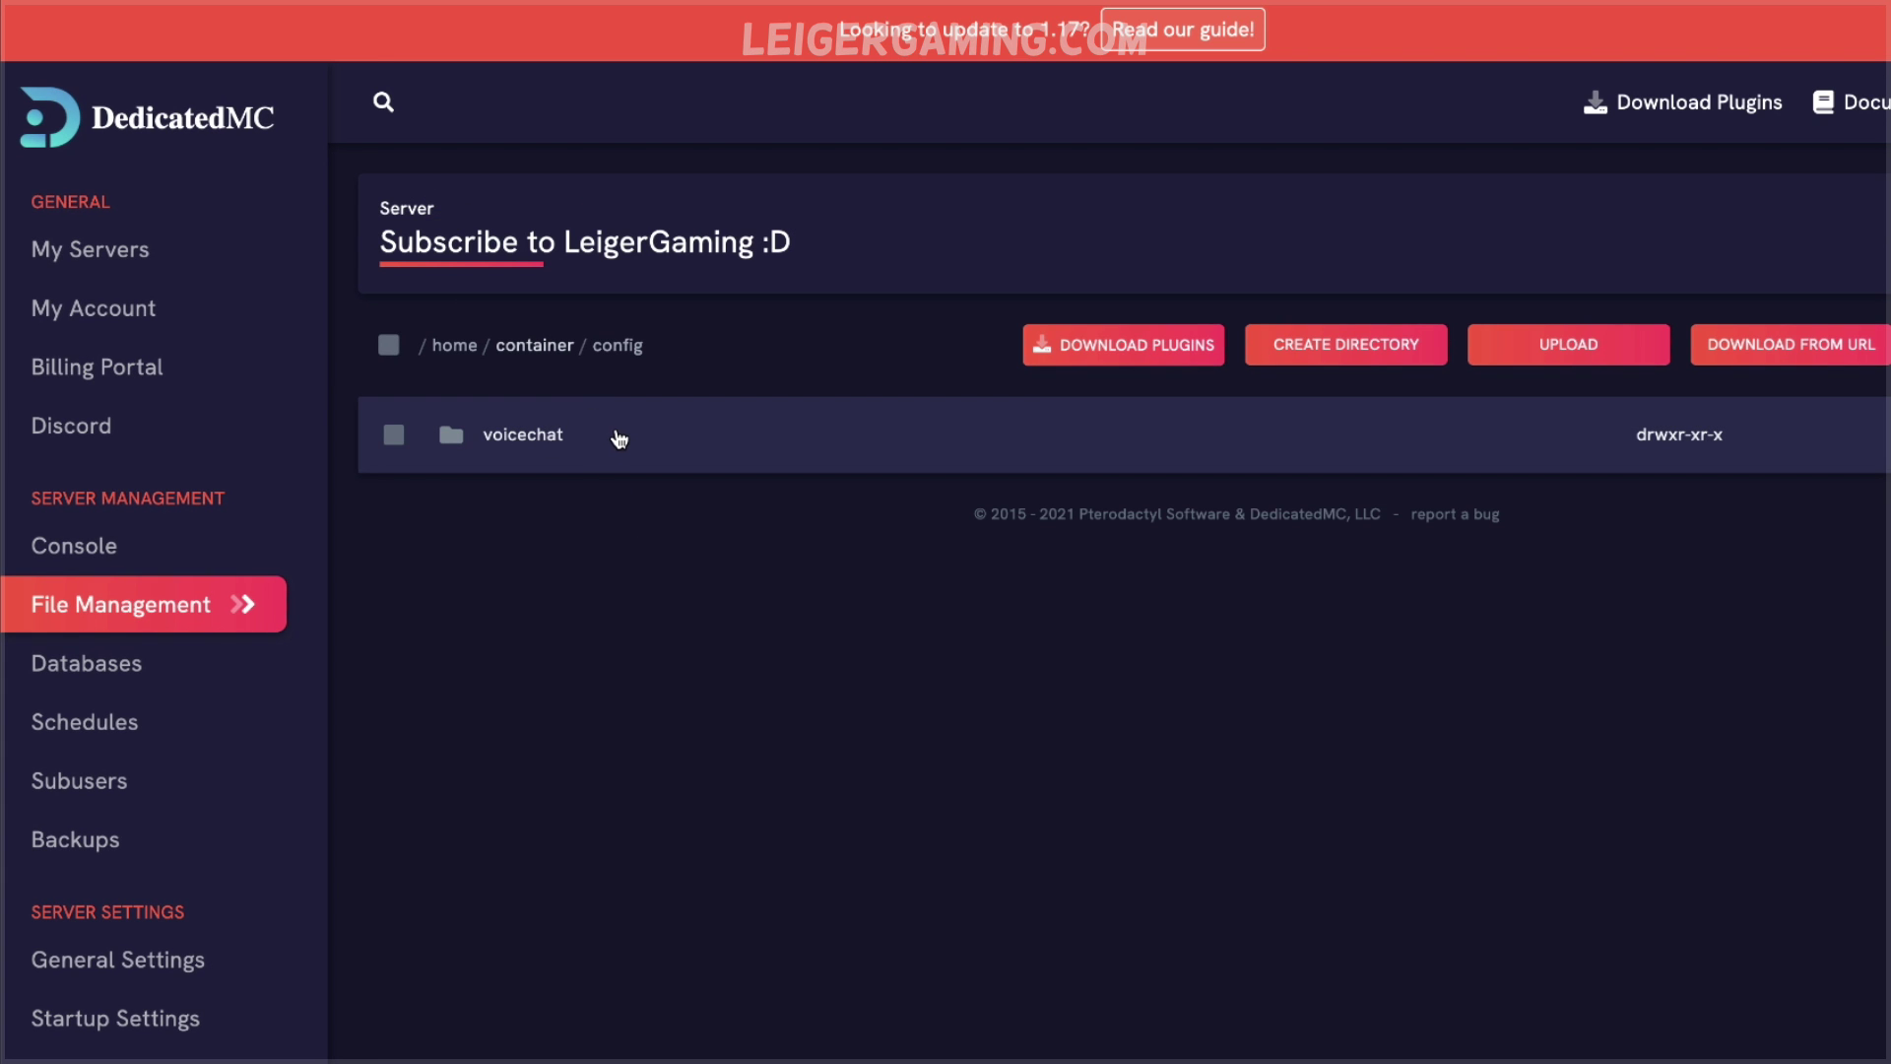
click(618, 438)
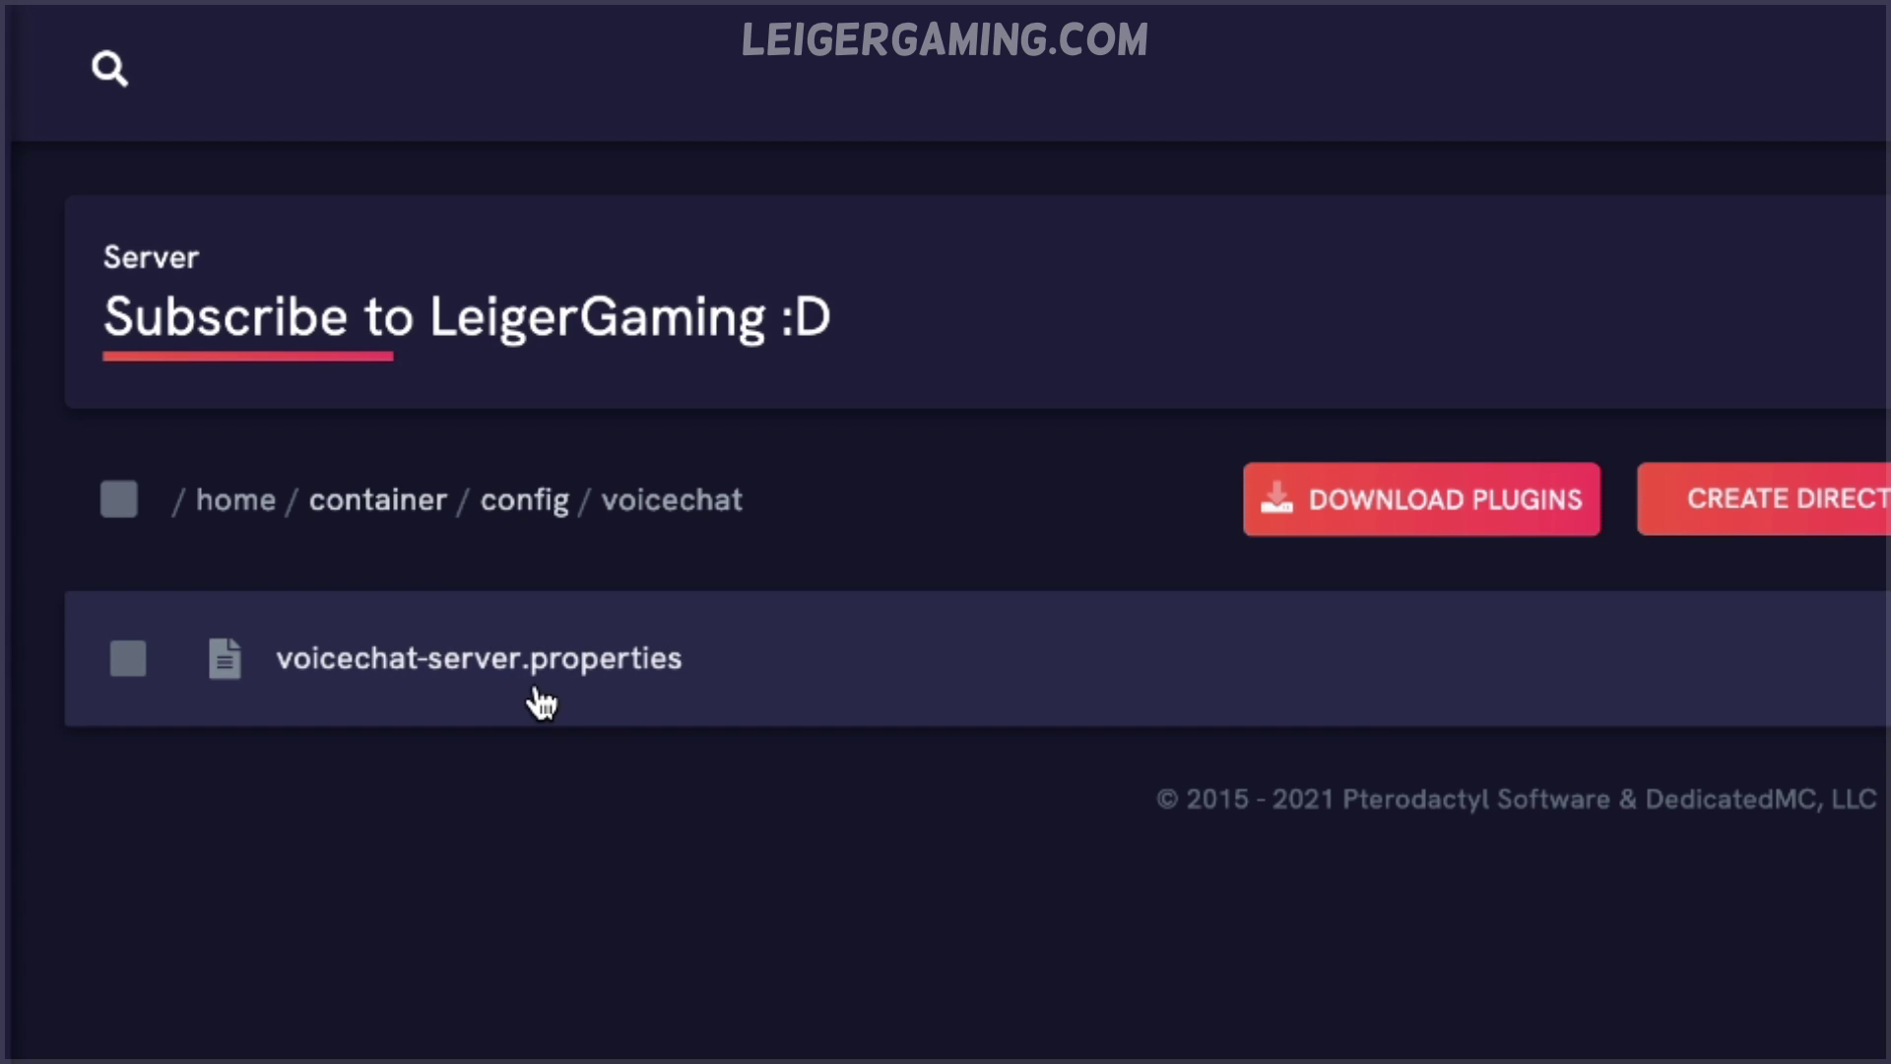
click(804, 689)
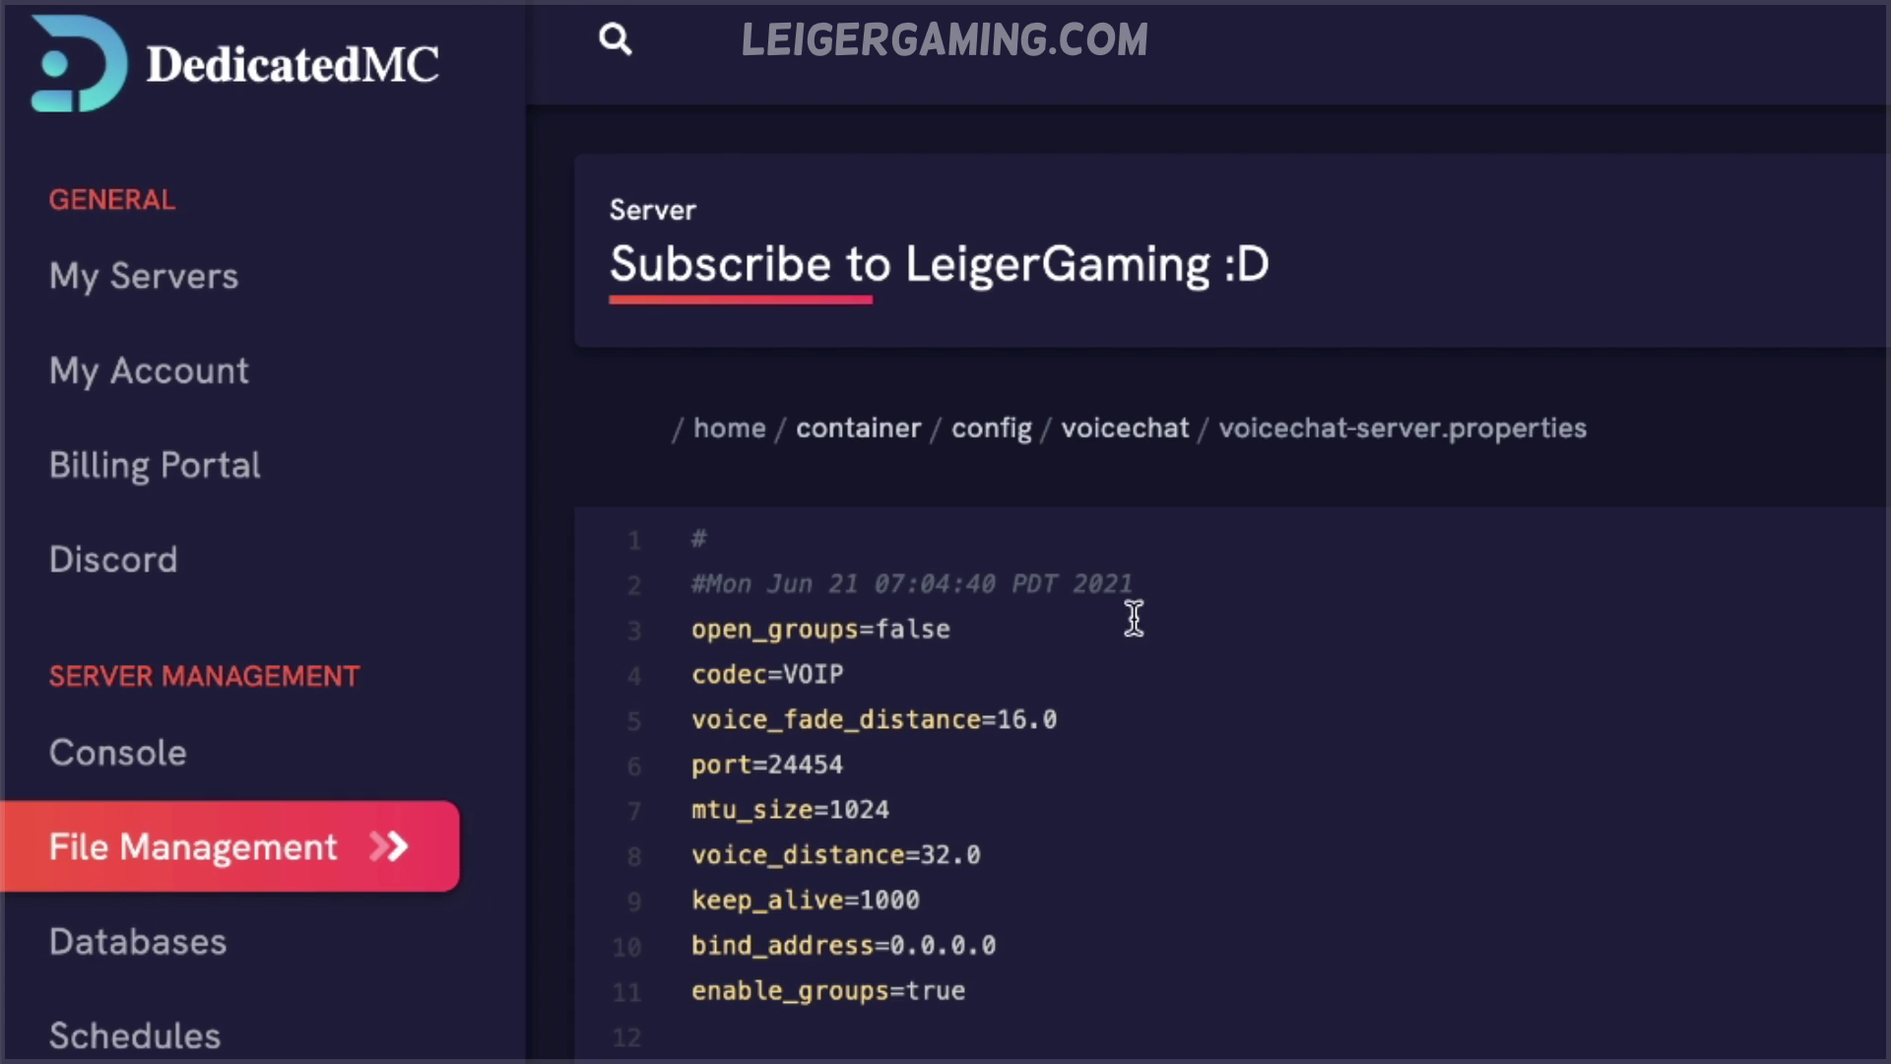
double_click(799, 761)
click(948, 760)
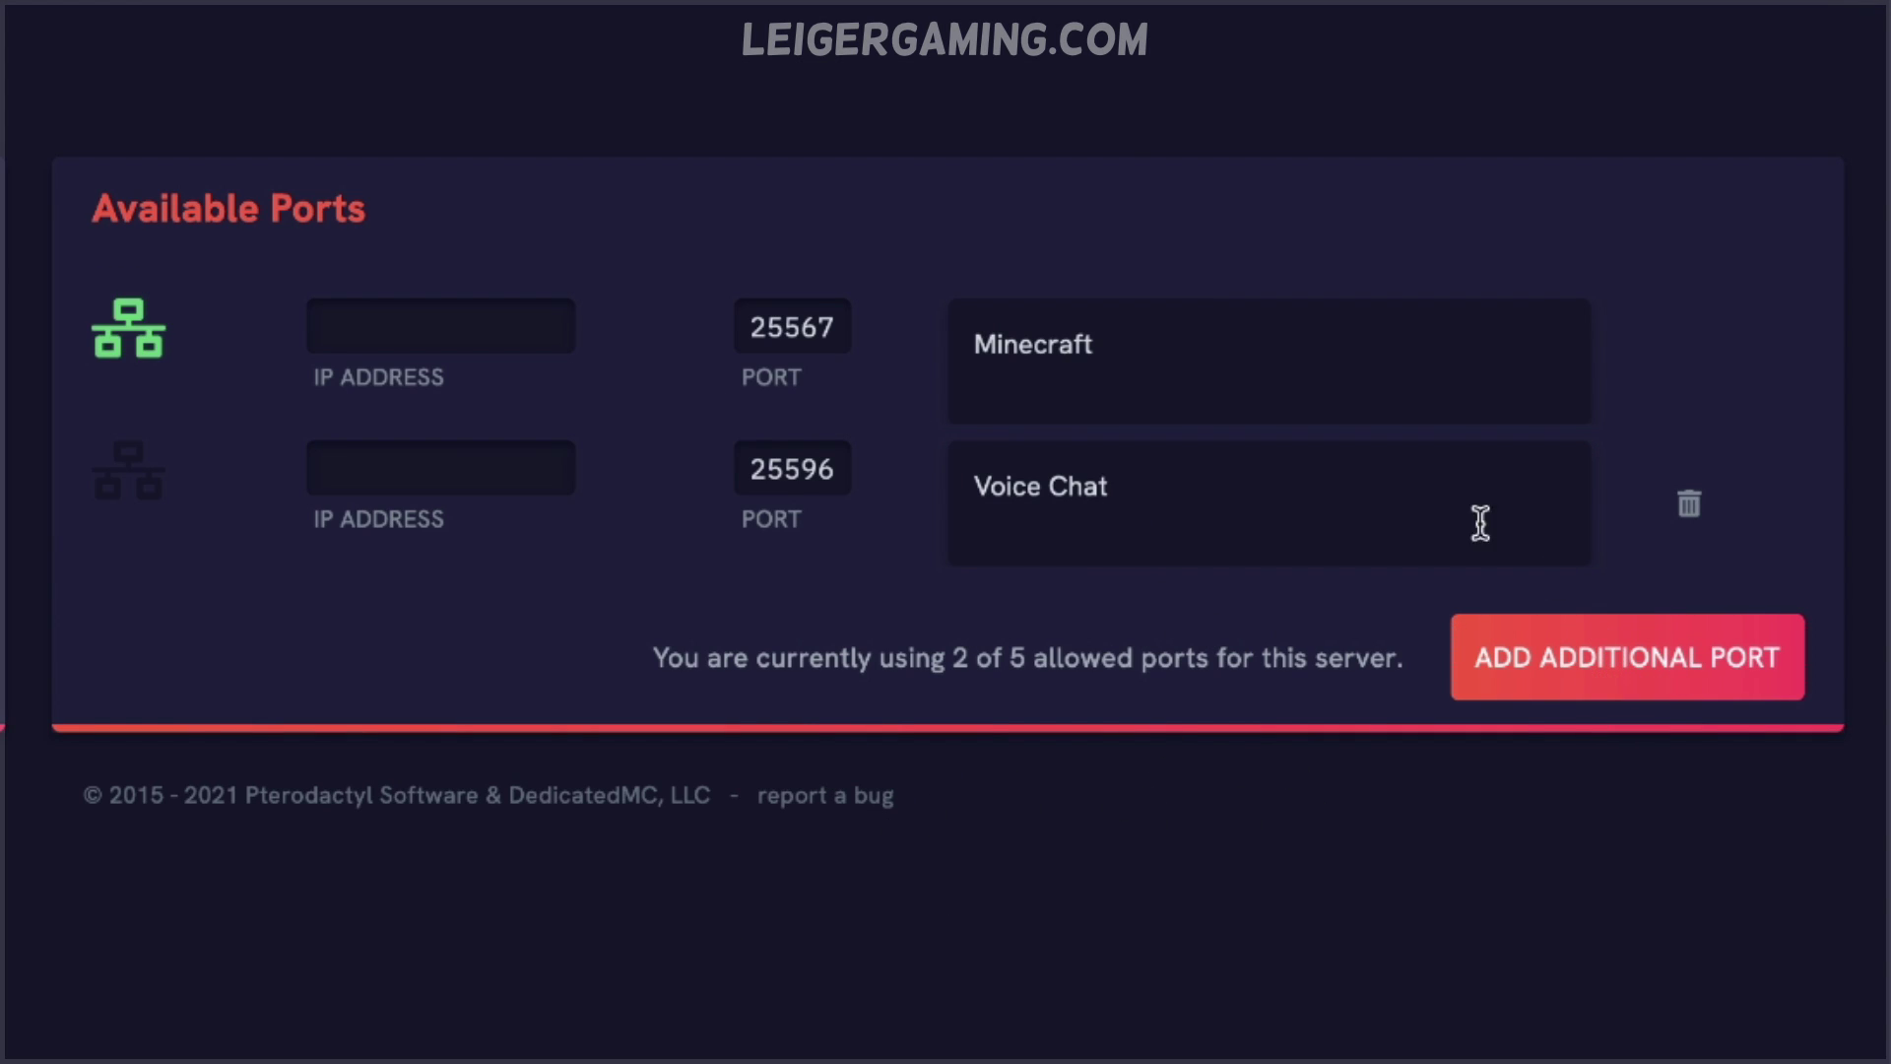
double_click(772, 473)
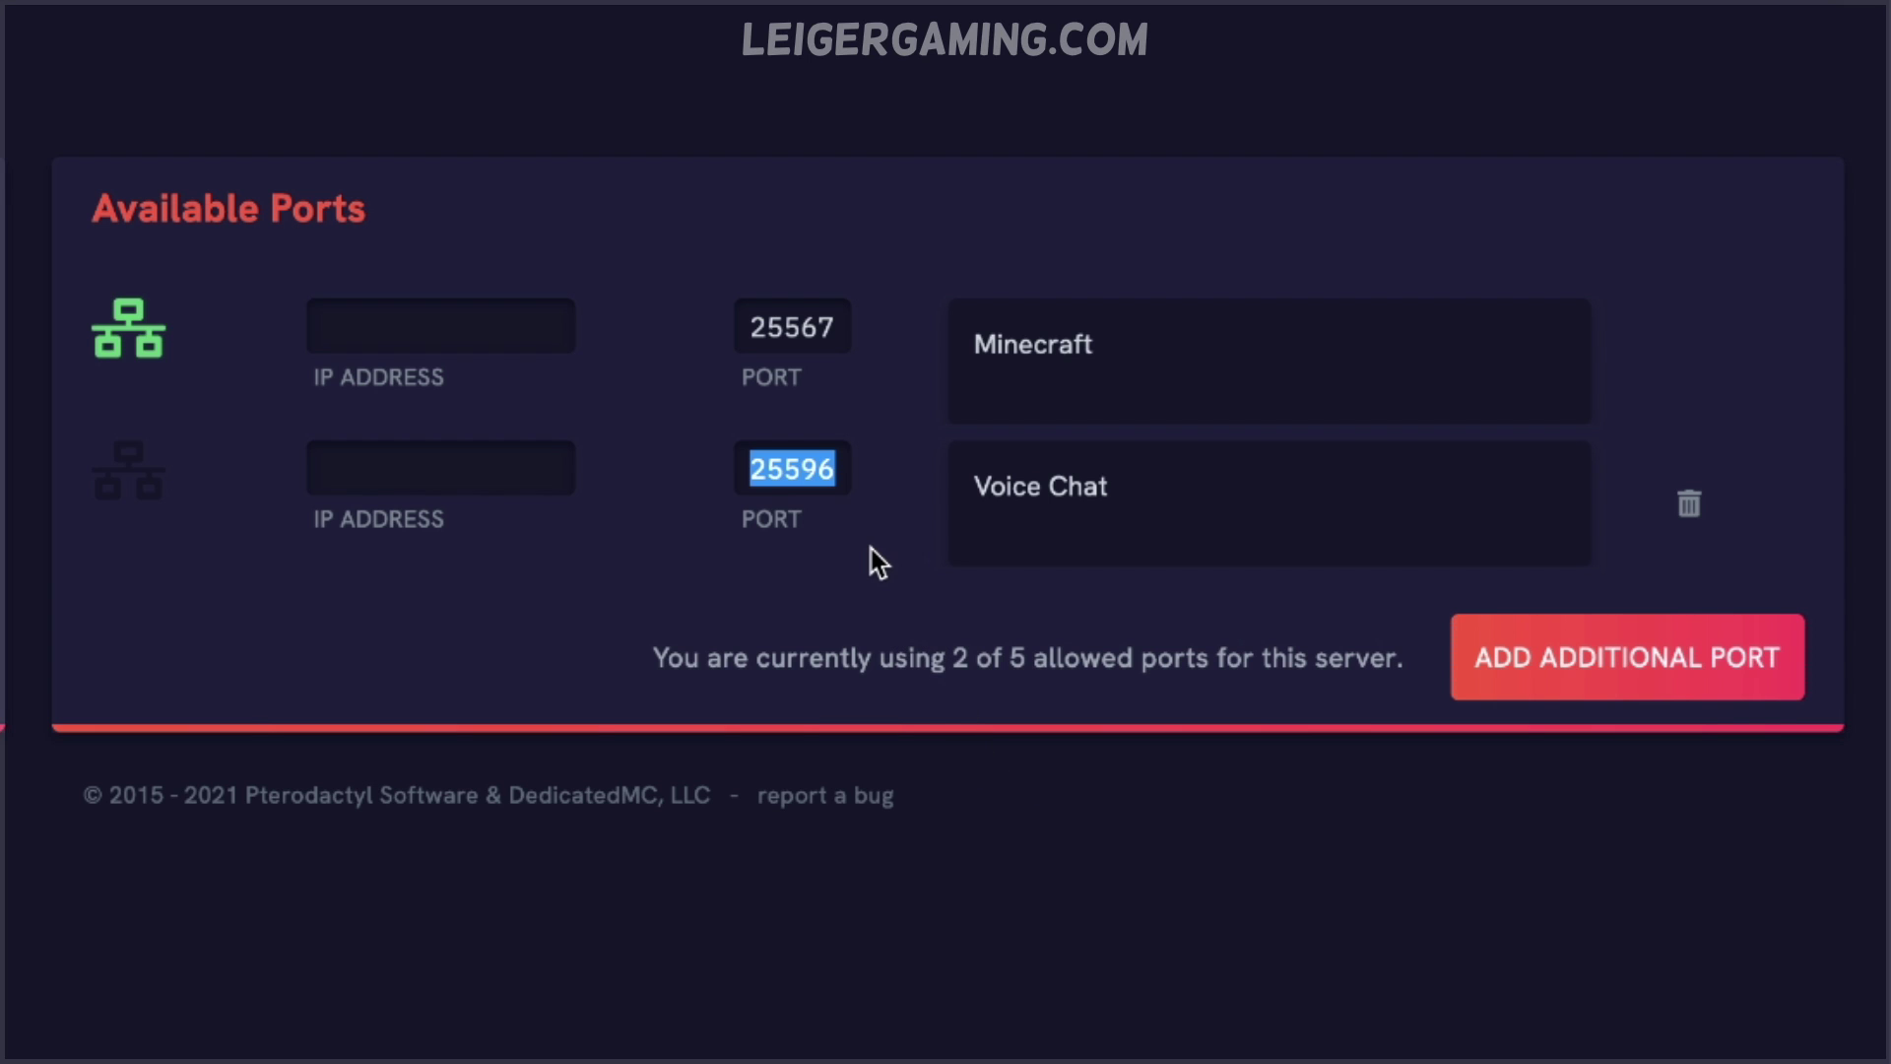
- Set the port in config/voicechat/voicechat-server.properties to 25596, save the file and restart the server
click(262, 541)
click(1165, 414)
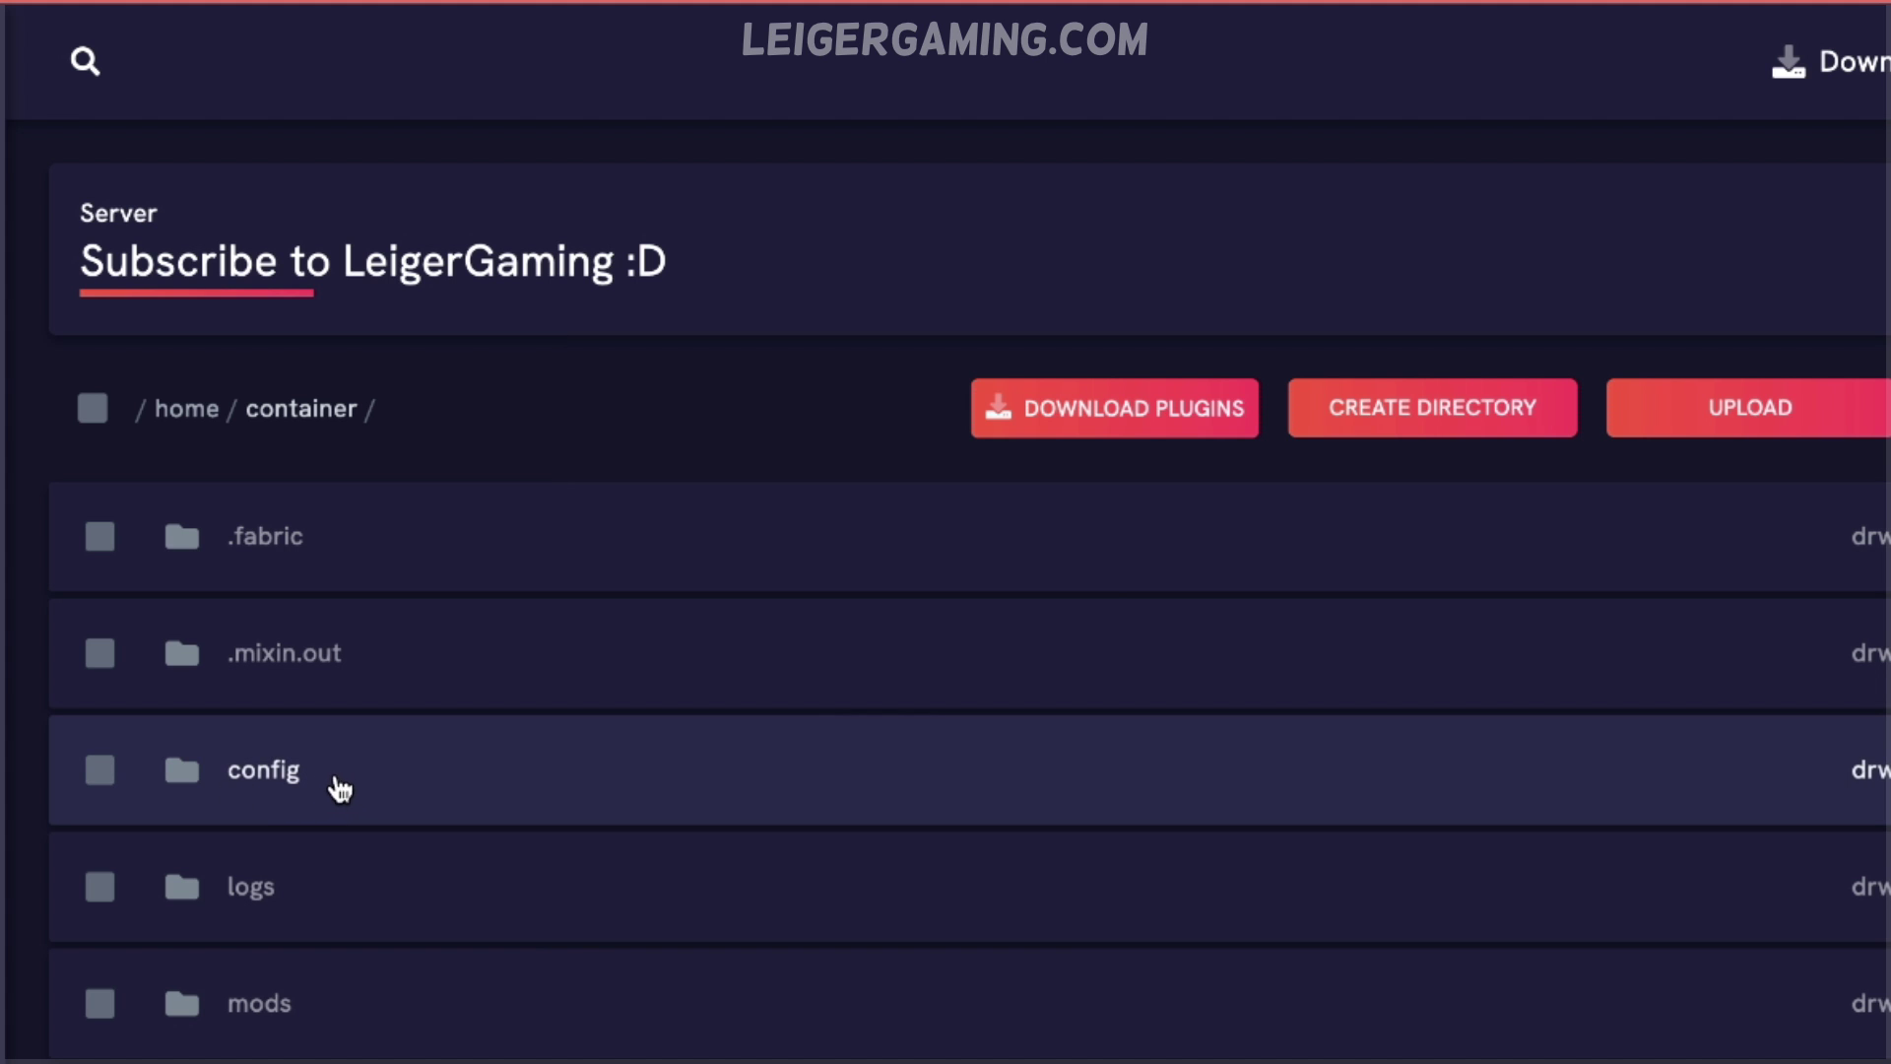
click(338, 780)
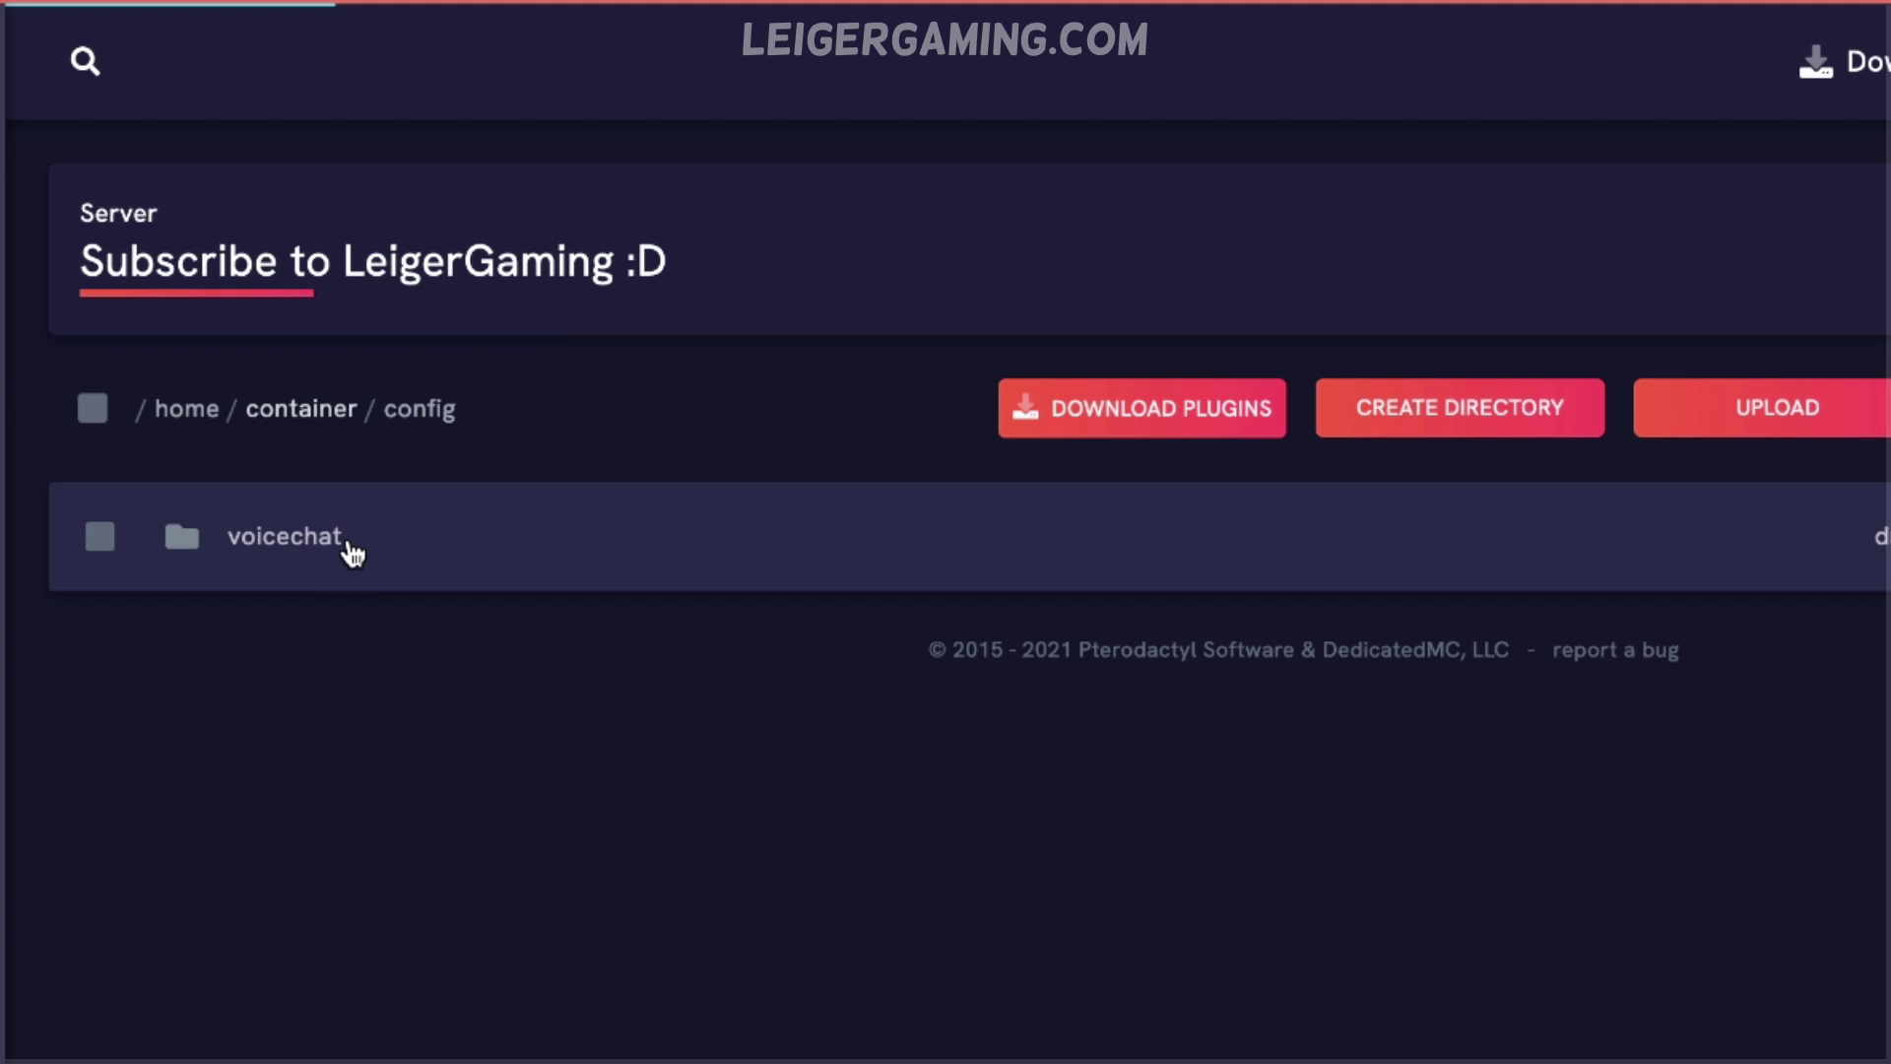
click(346, 549)
click(498, 553)
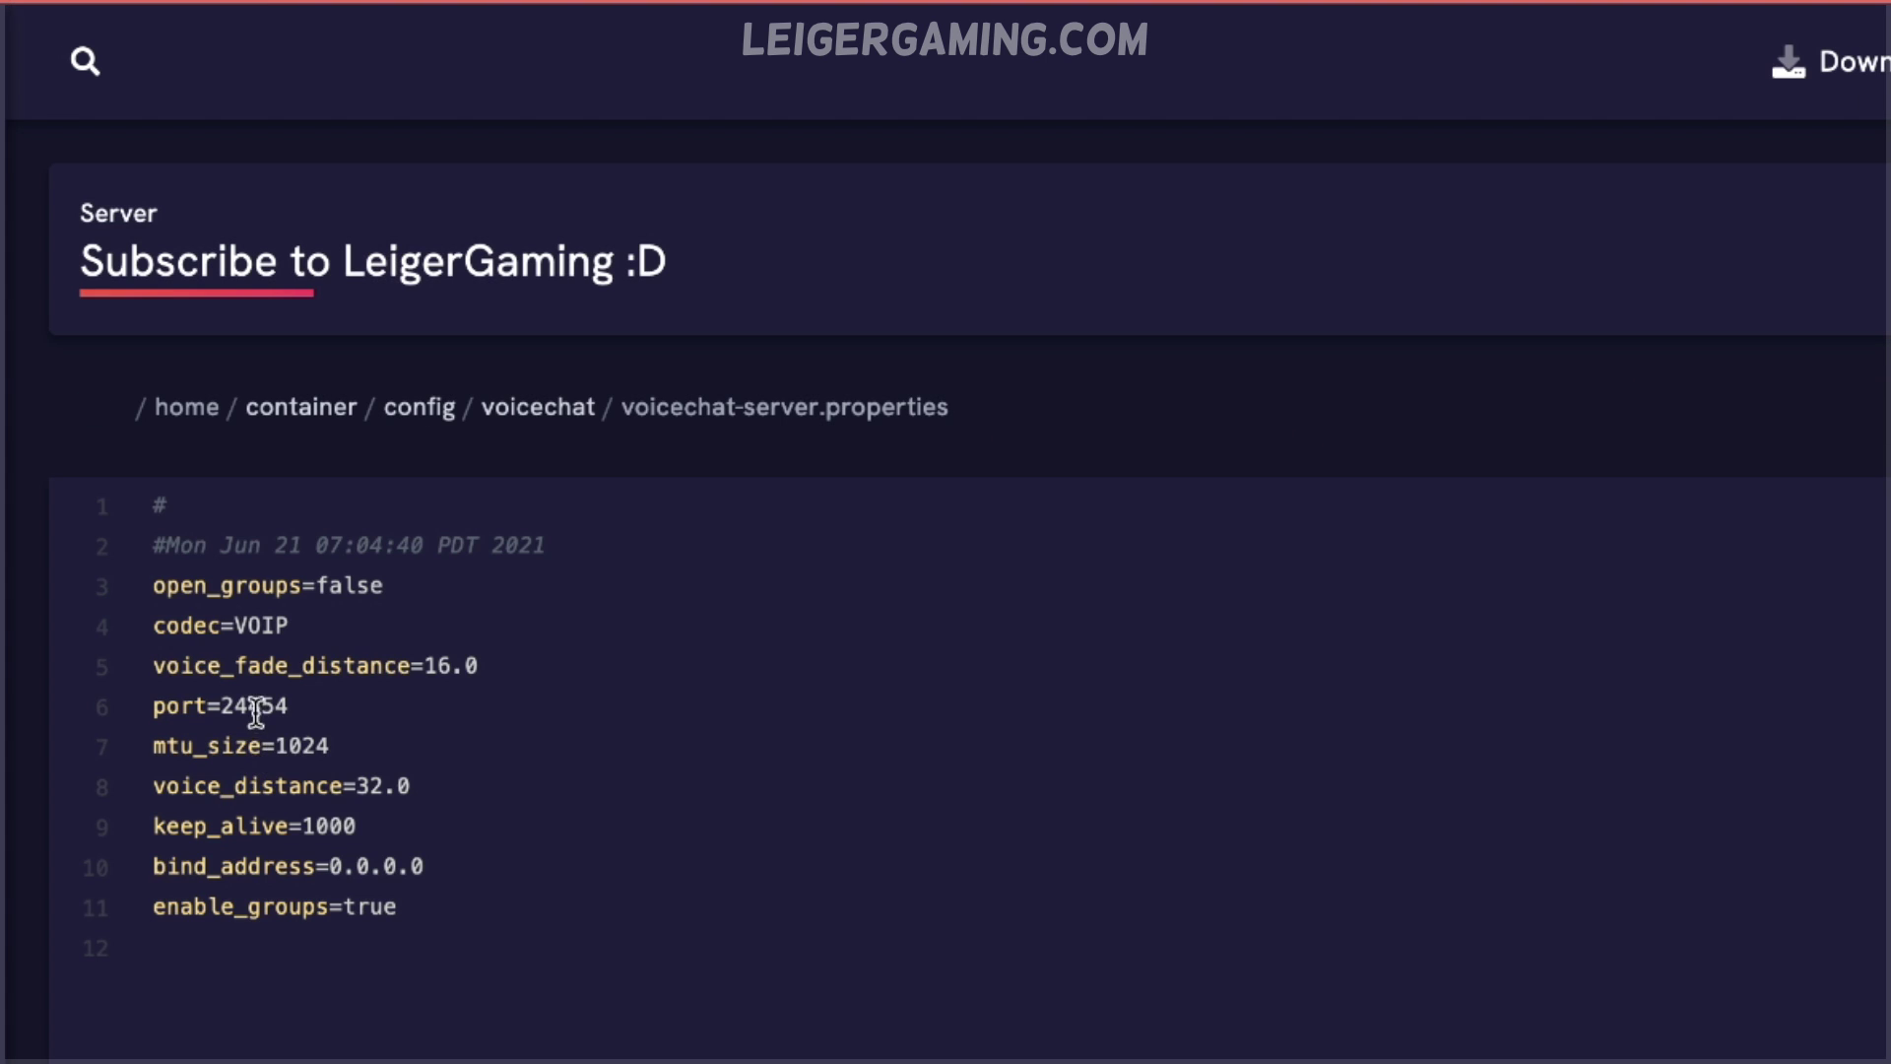
double_click(256, 707)
text(25596)
click(1794, 300)
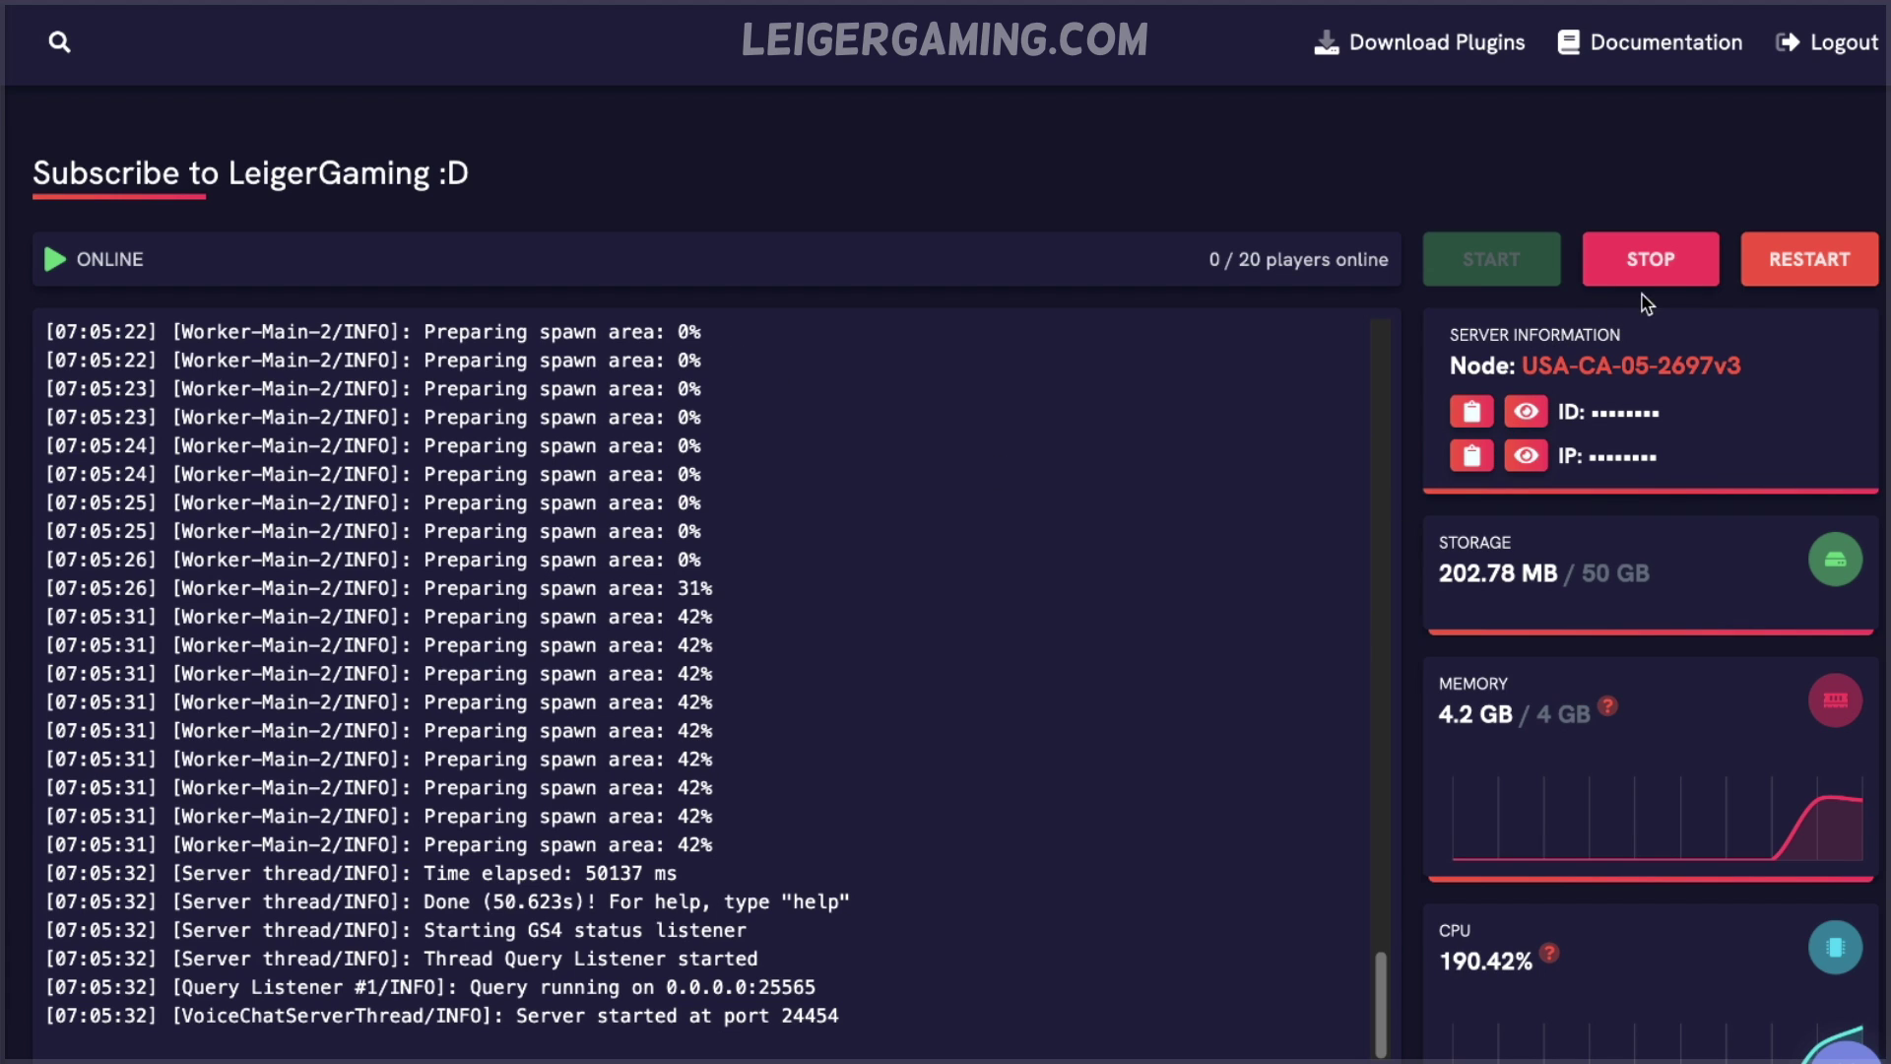
click(1797, 266)
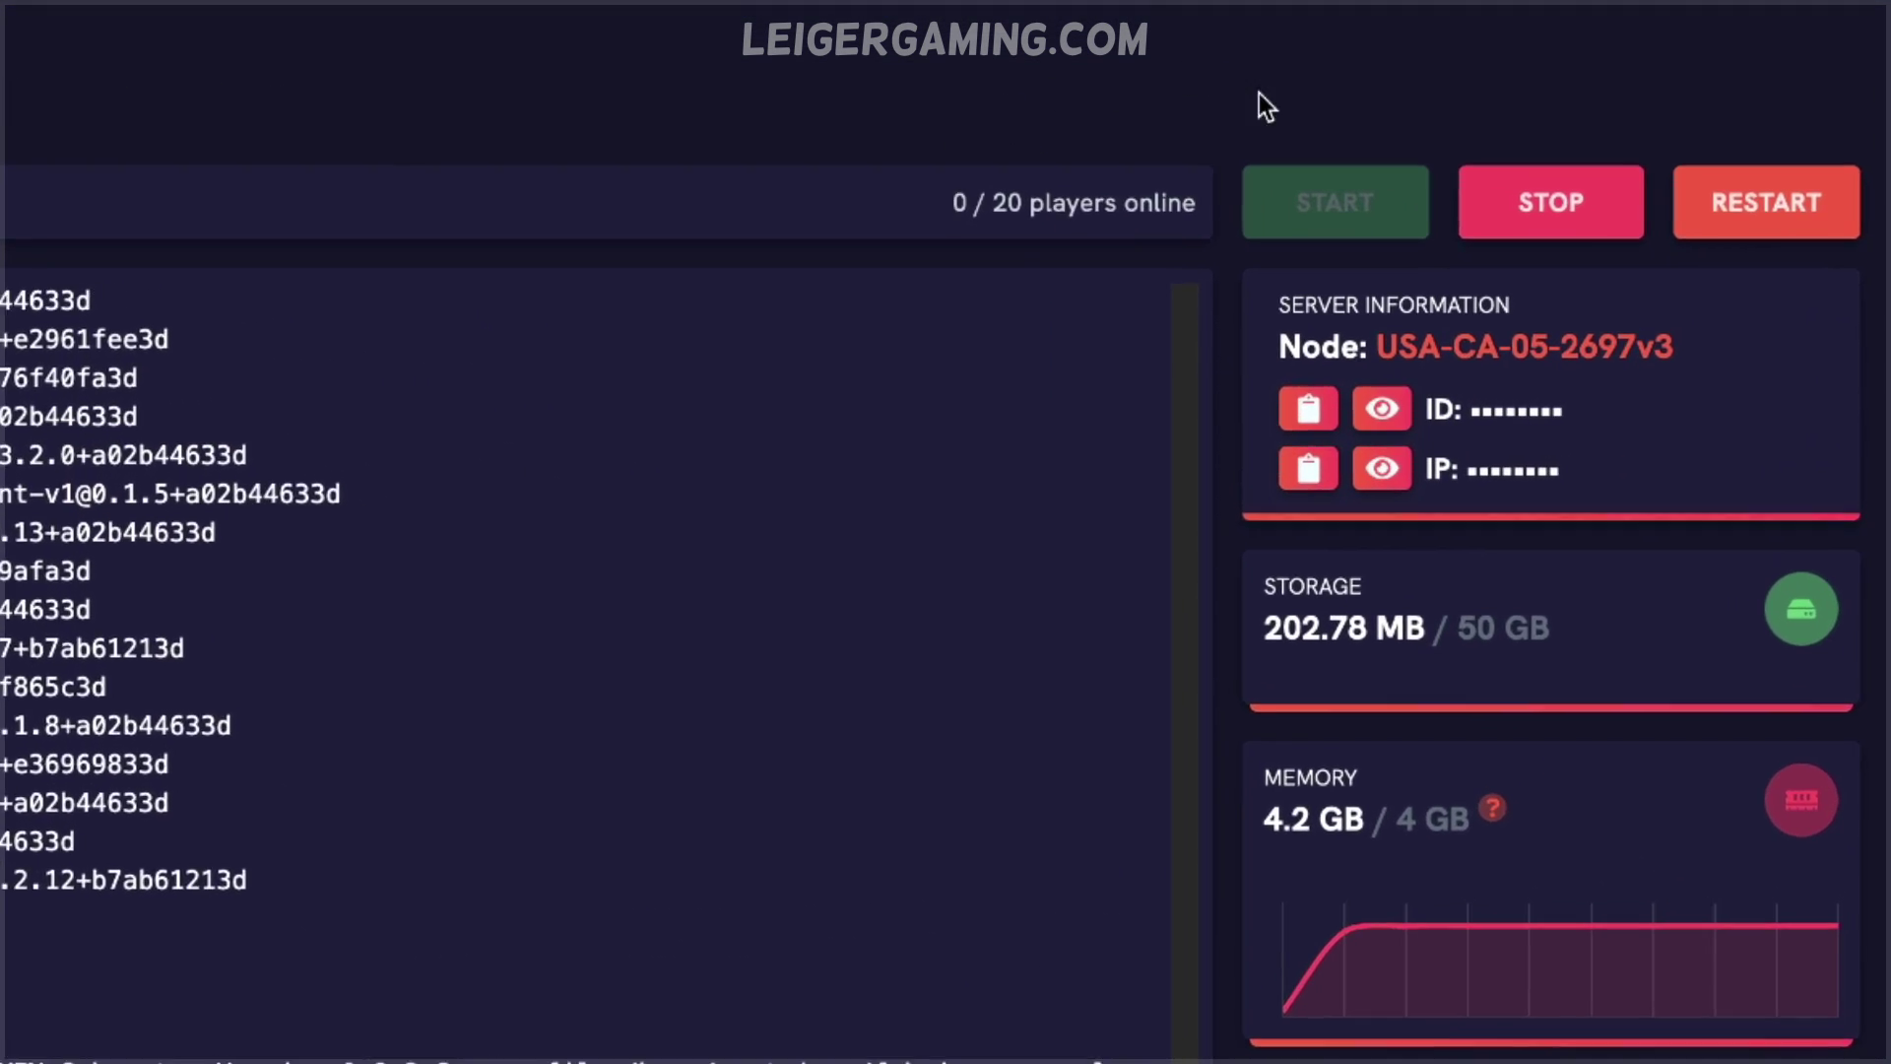
- Reveal the server's IP address briefly, hide it again, and check the console lines for the voice chat port and player connection
click(1251, 480)
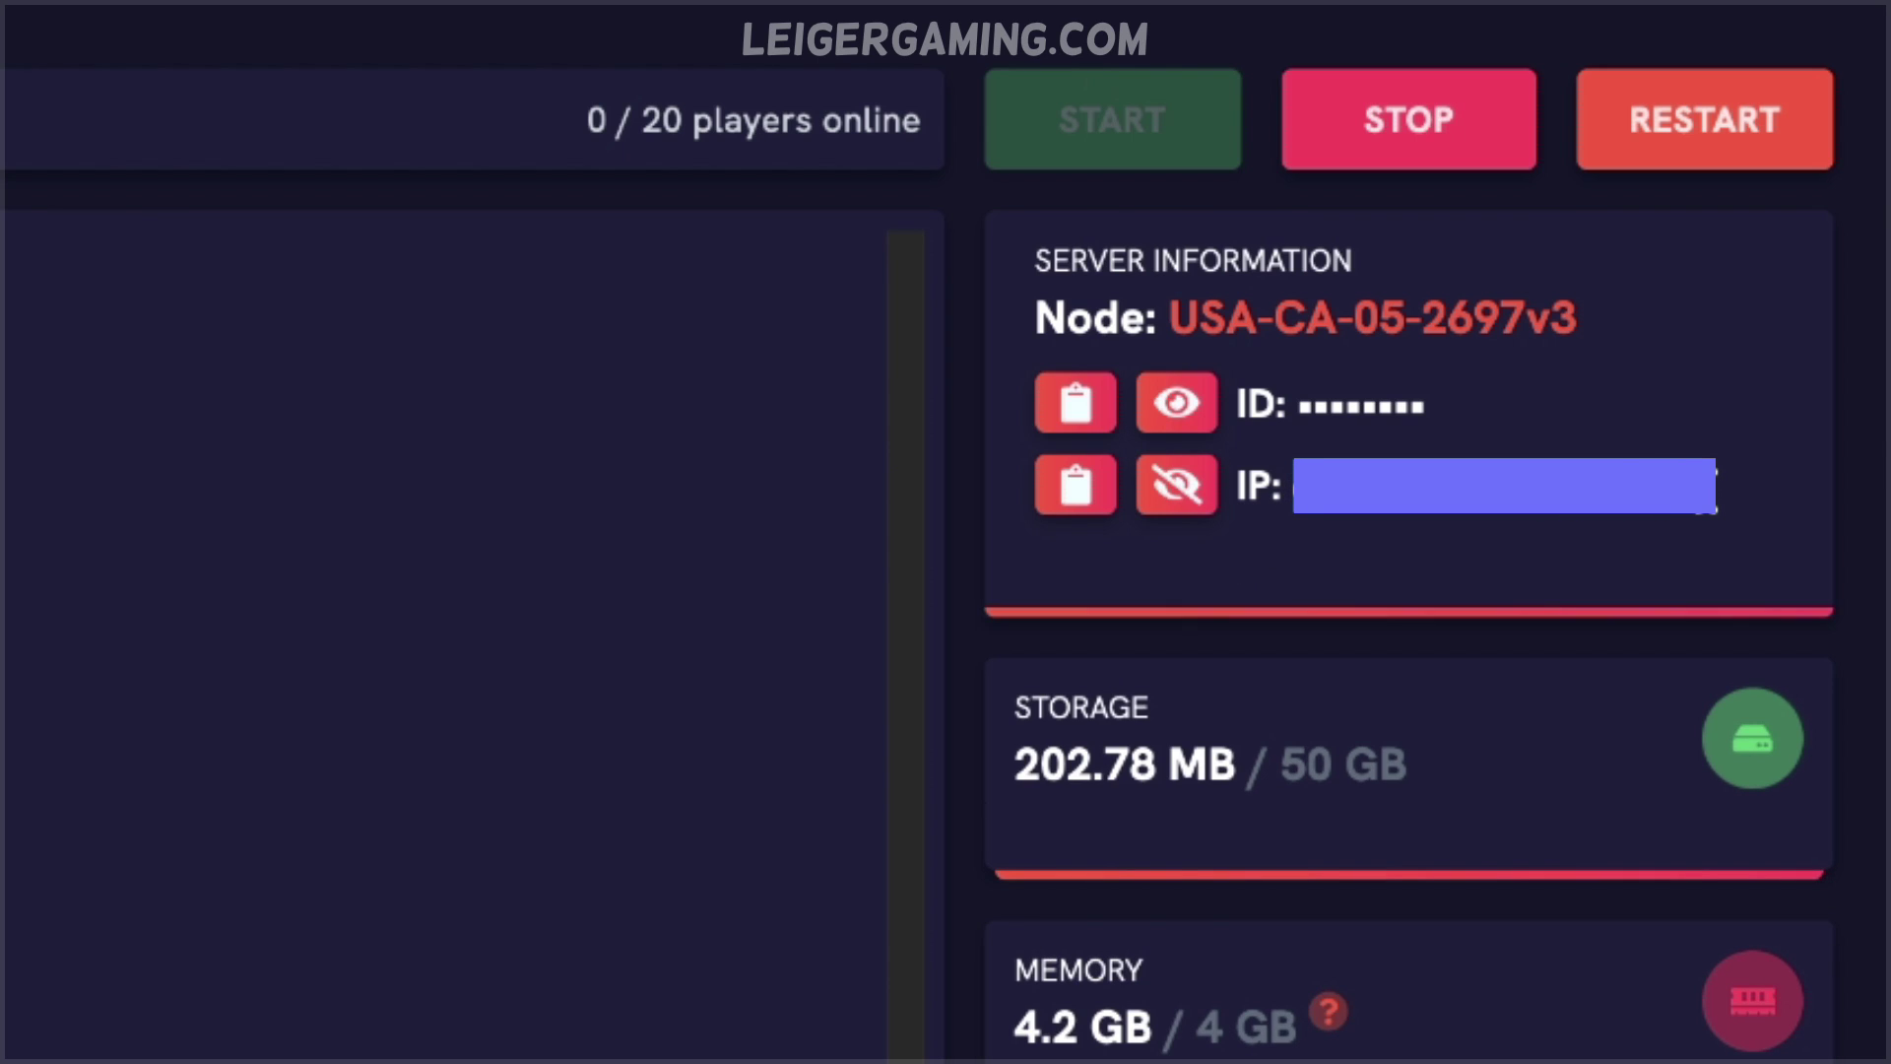
click(1186, 498)
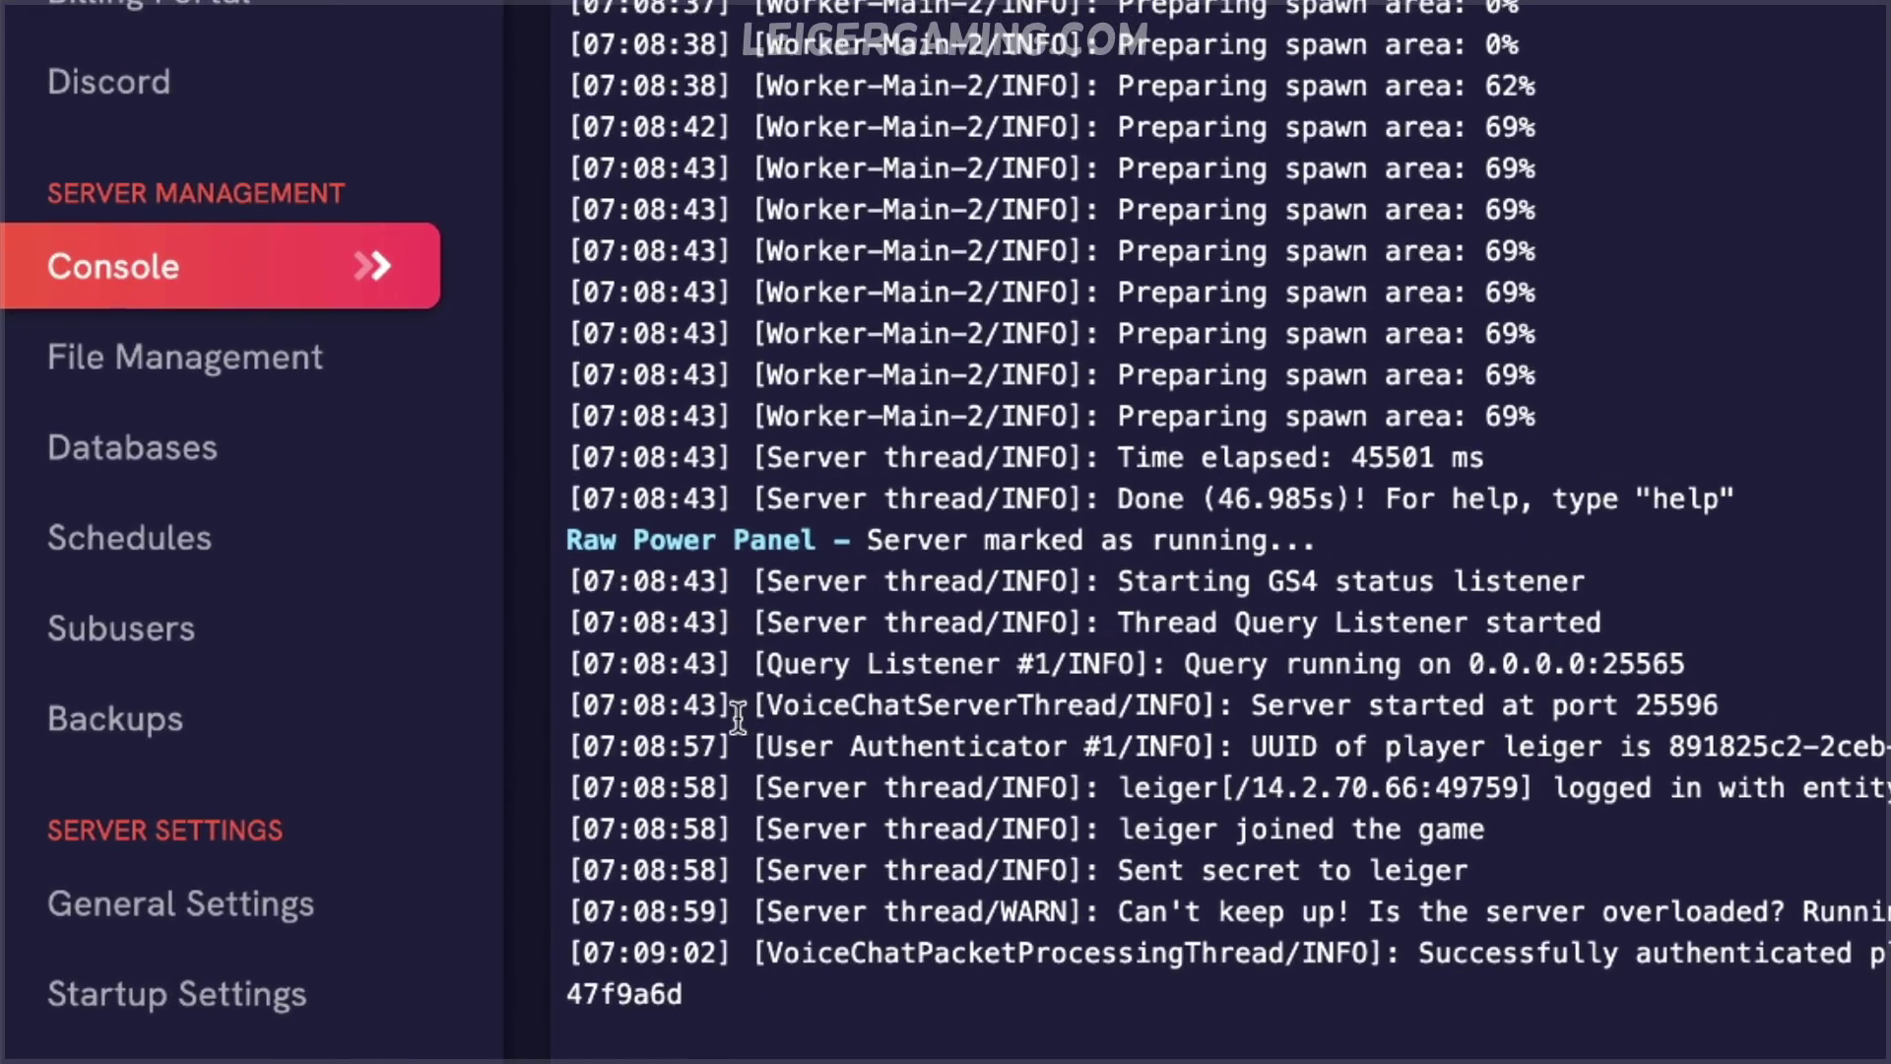
drag(597, 771, 893, 778)
drag(1098, 717, 708, 719)
click(1731, 702)
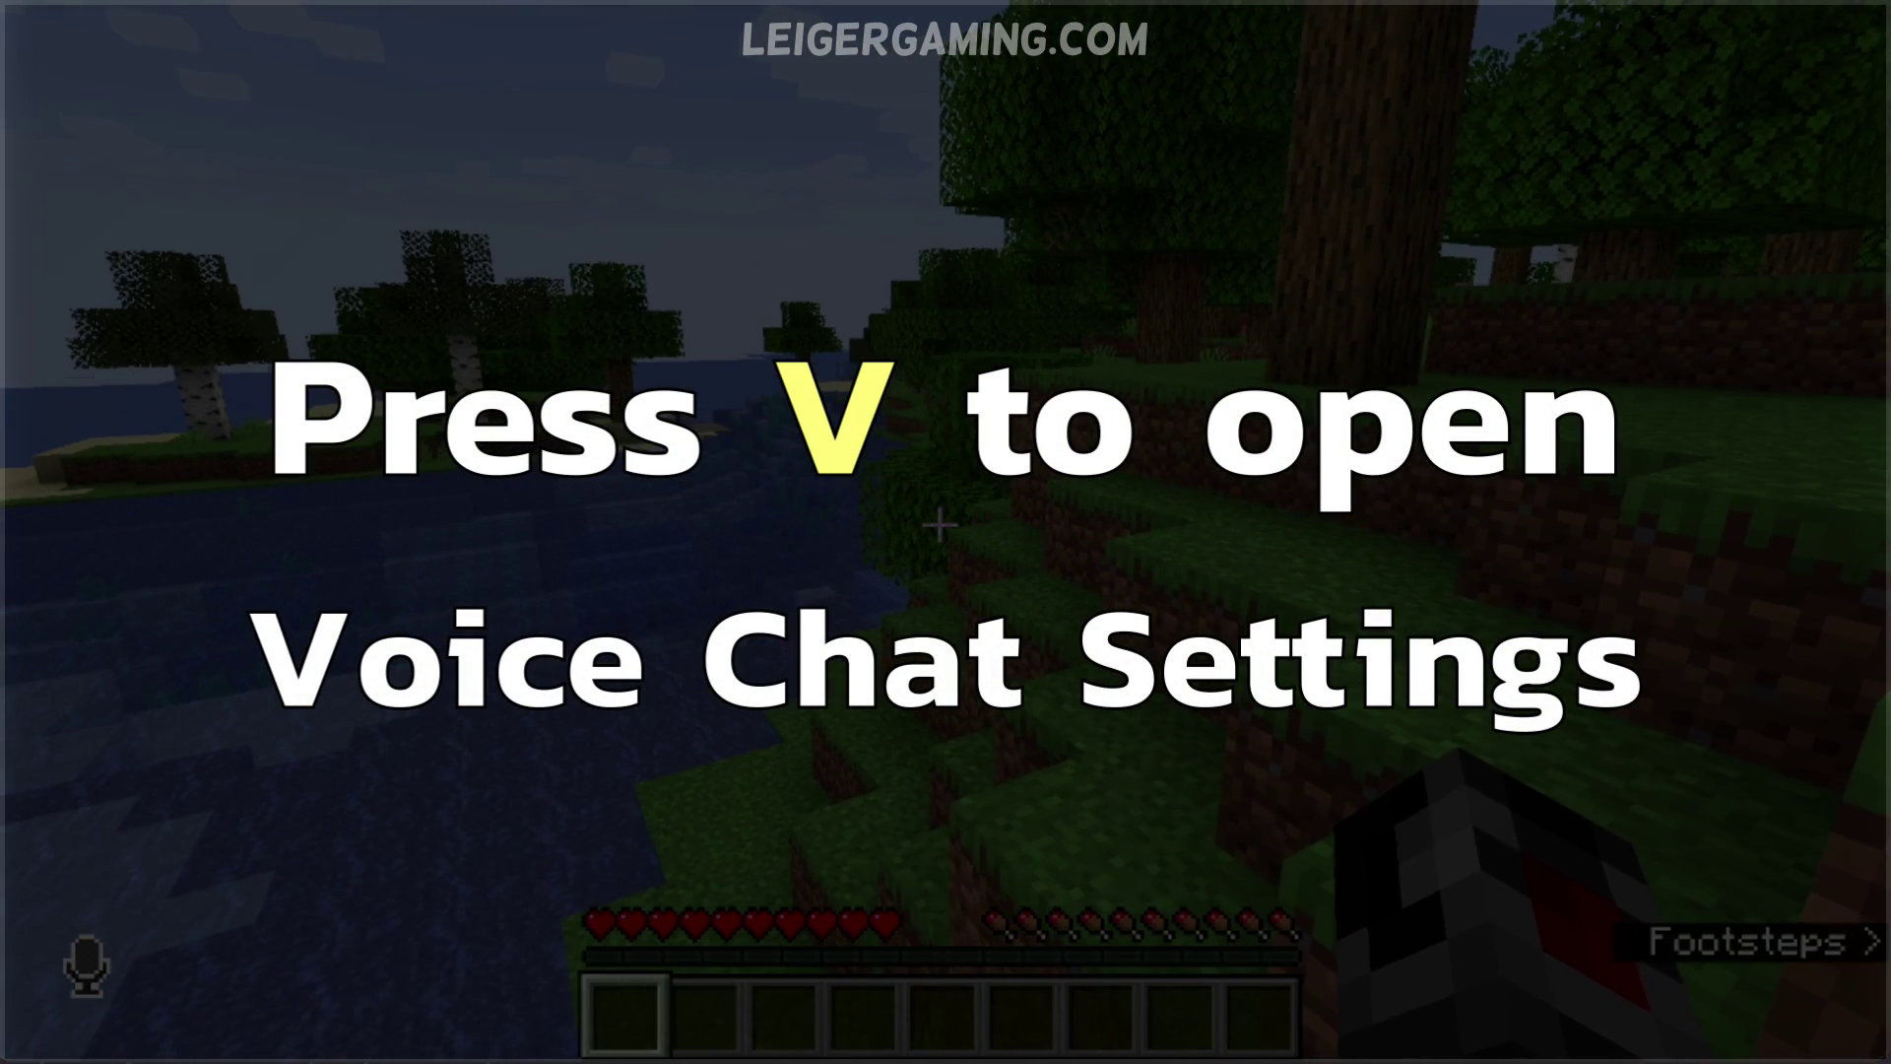
- Open the voice chat settings in Minecraft and review the available microphones and the speaker selection
key(v)
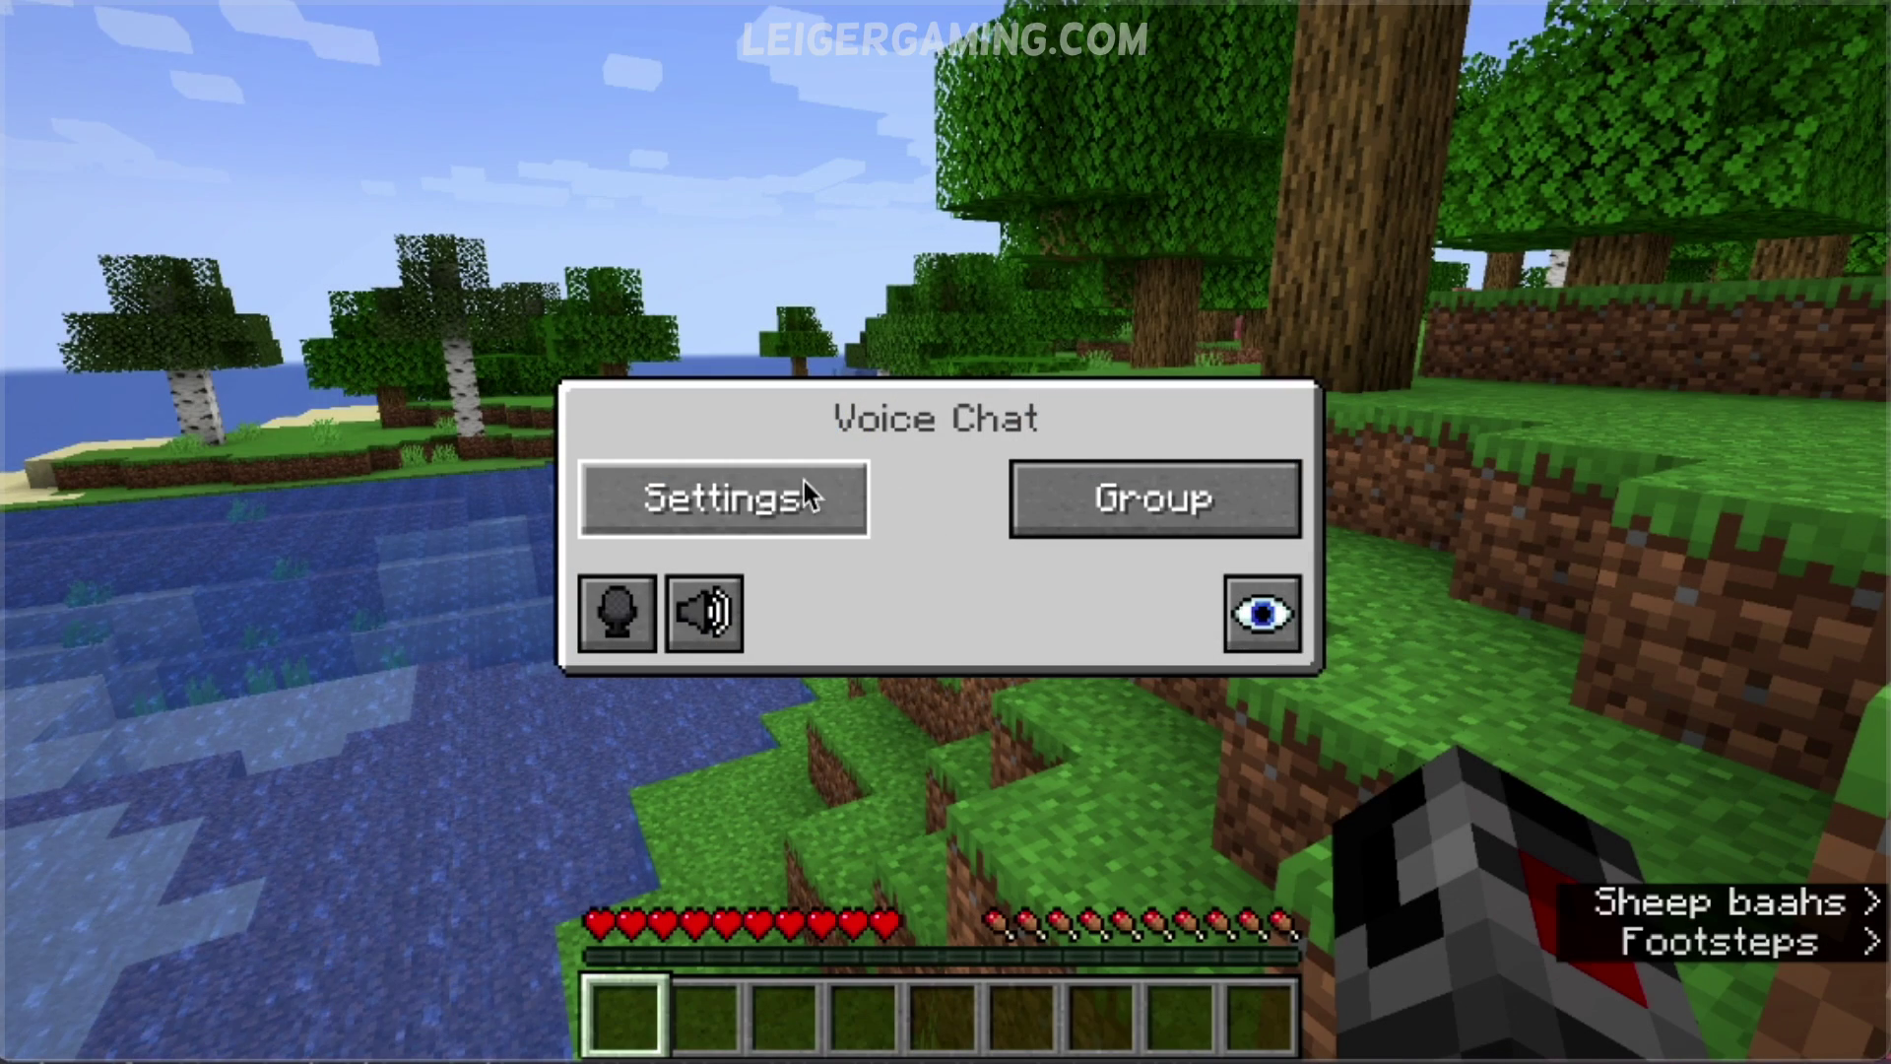
click(803, 487)
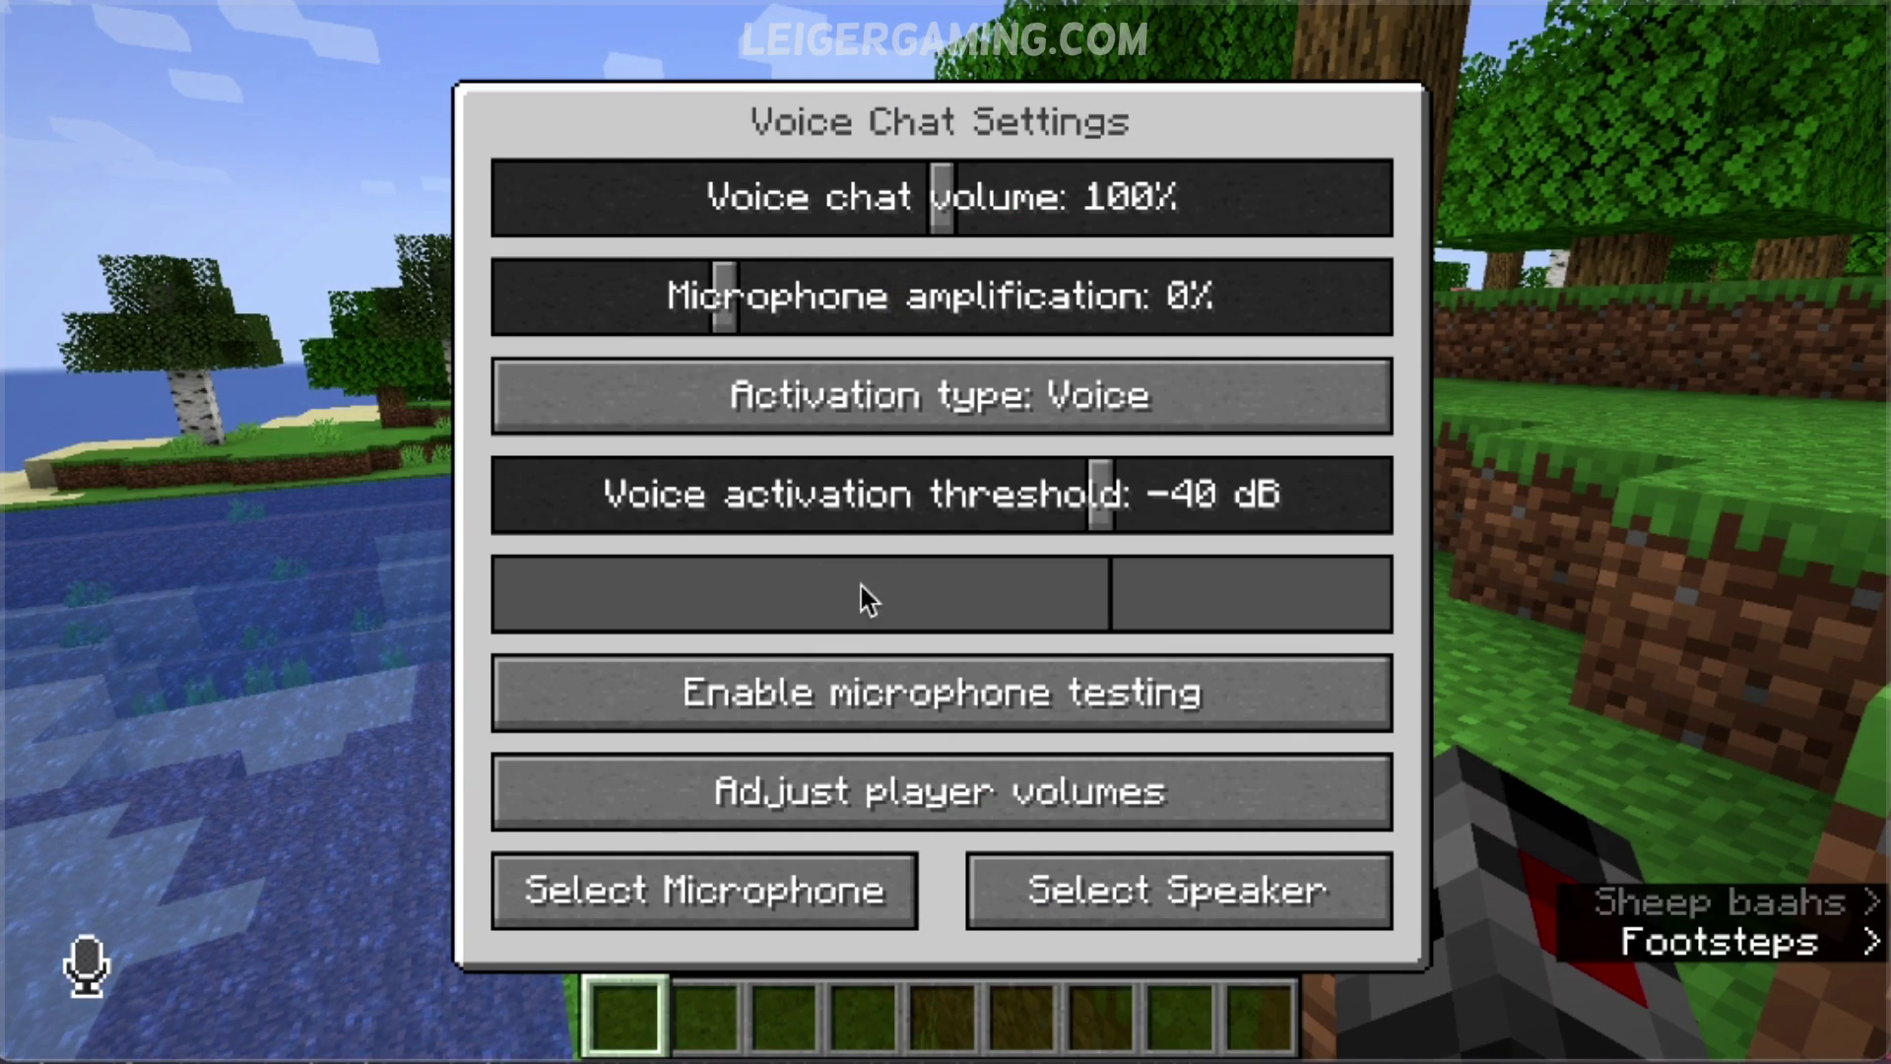
click(741, 901)
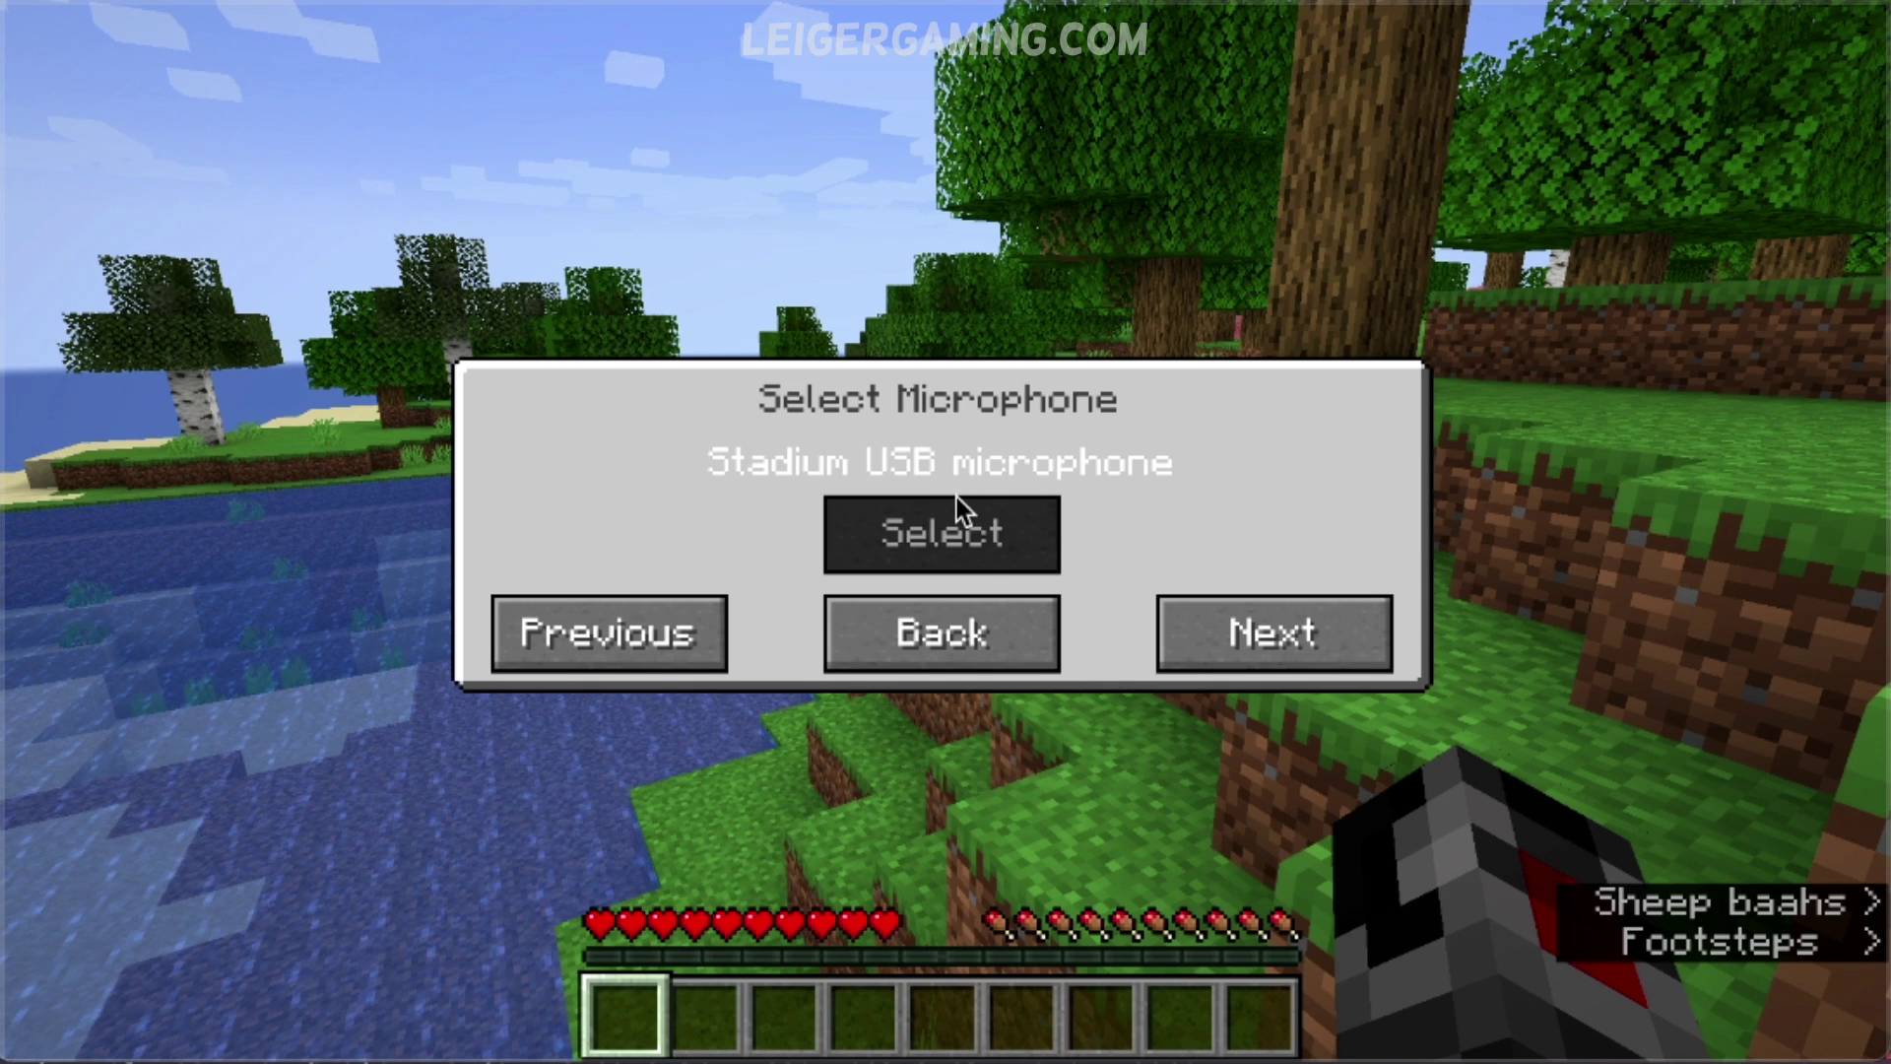
click(1319, 642)
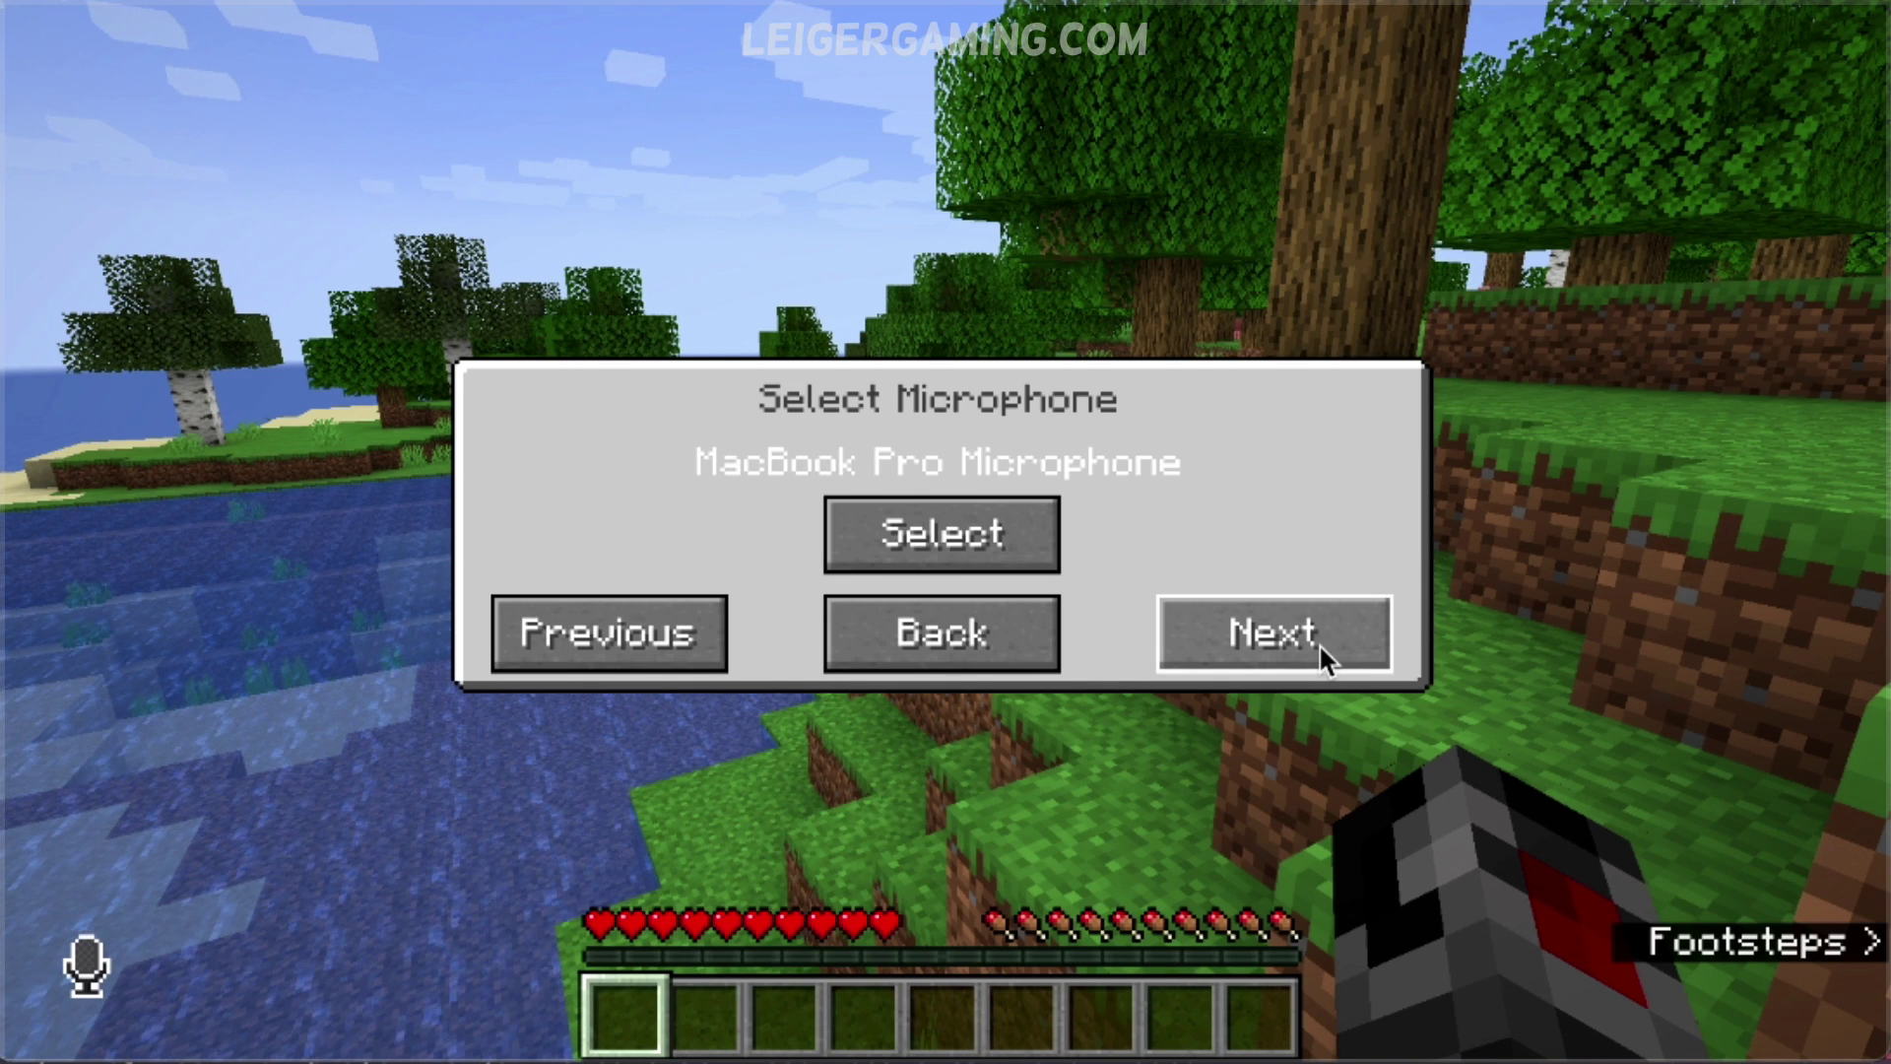
click(1315, 647)
click(1325, 642)
click(1331, 642)
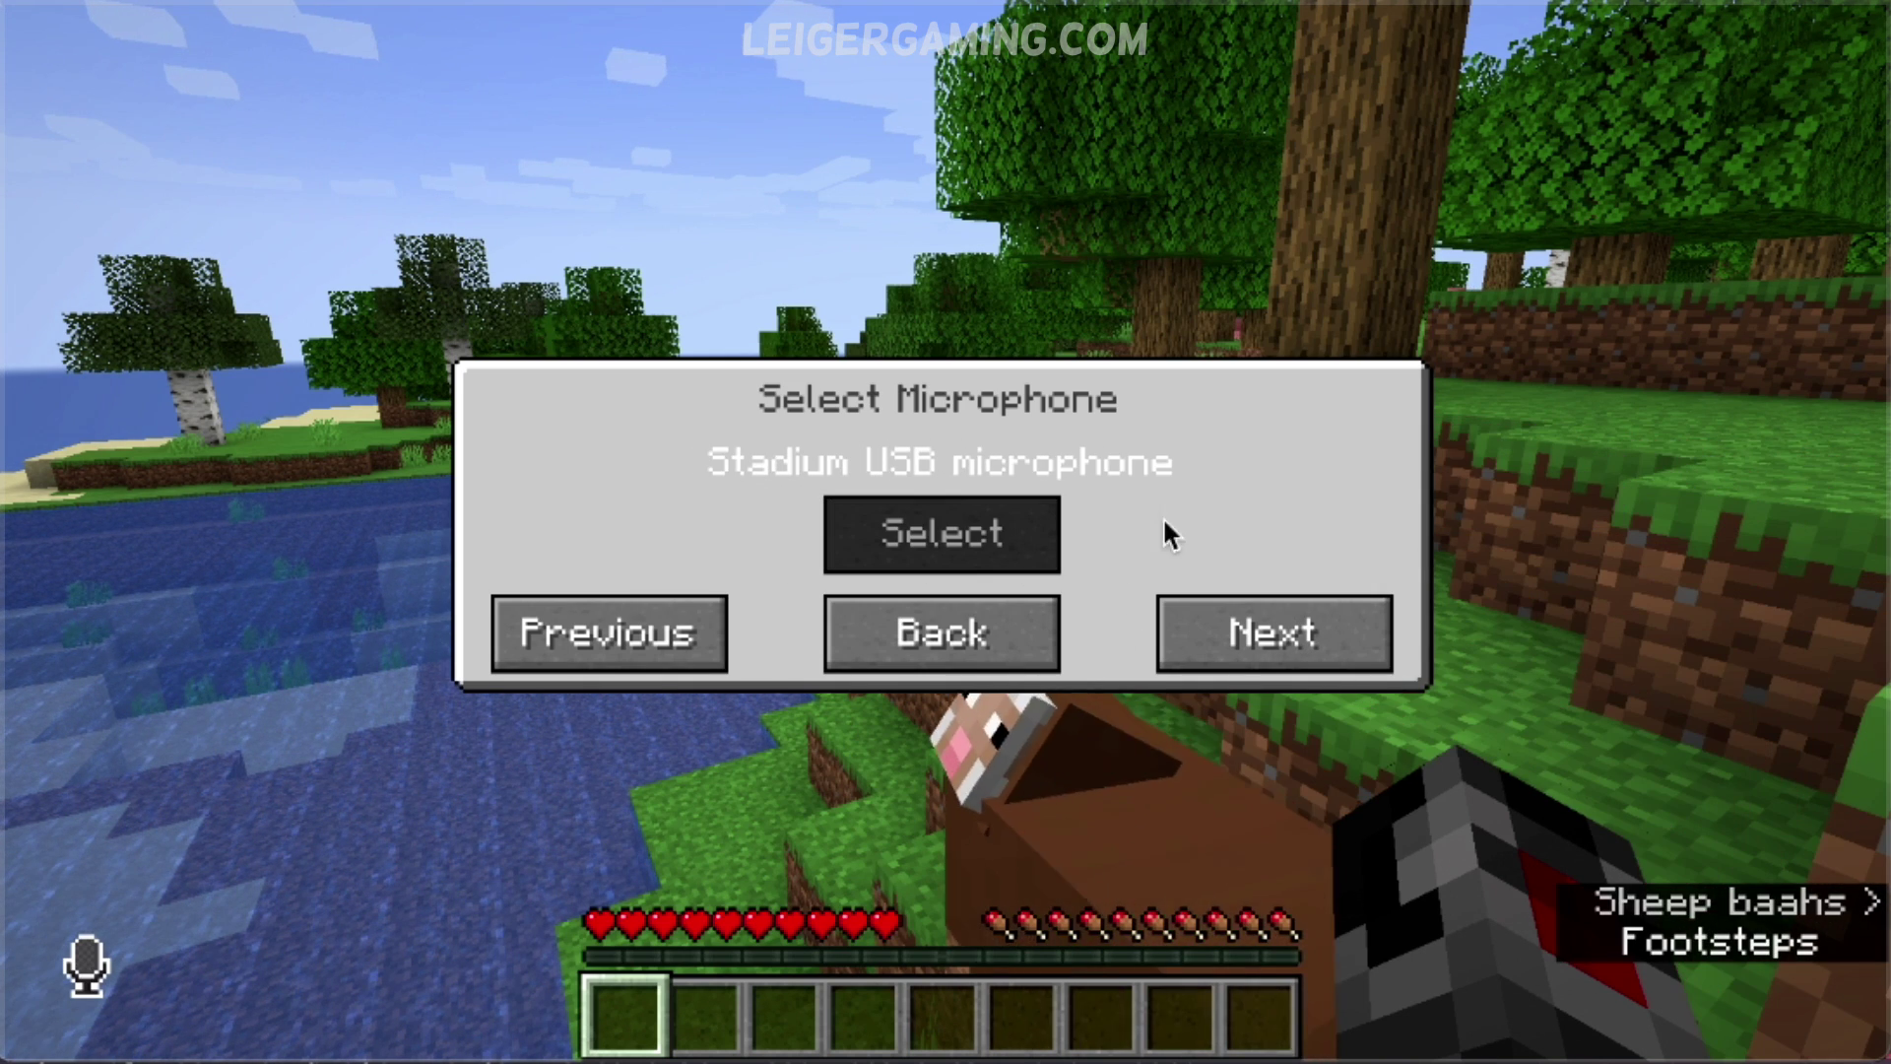
click(960, 646)
click(1095, 914)
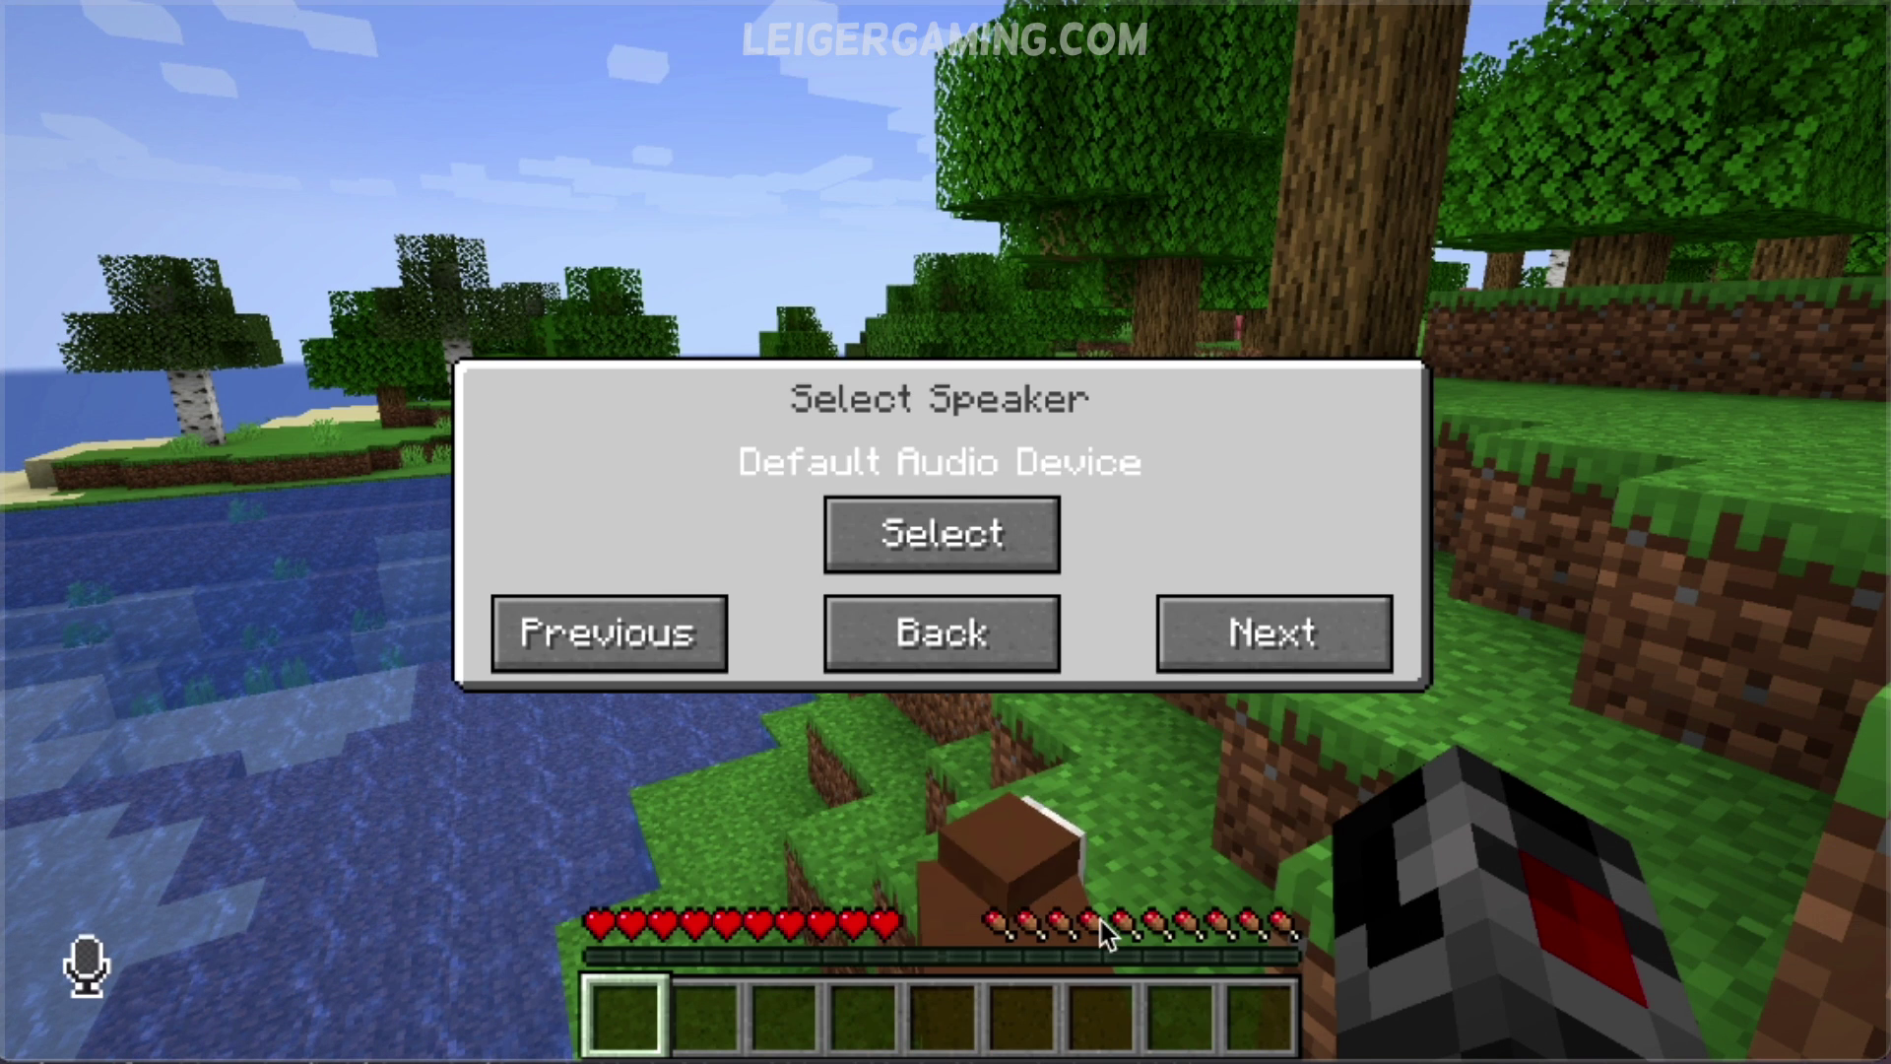
click(960, 650)
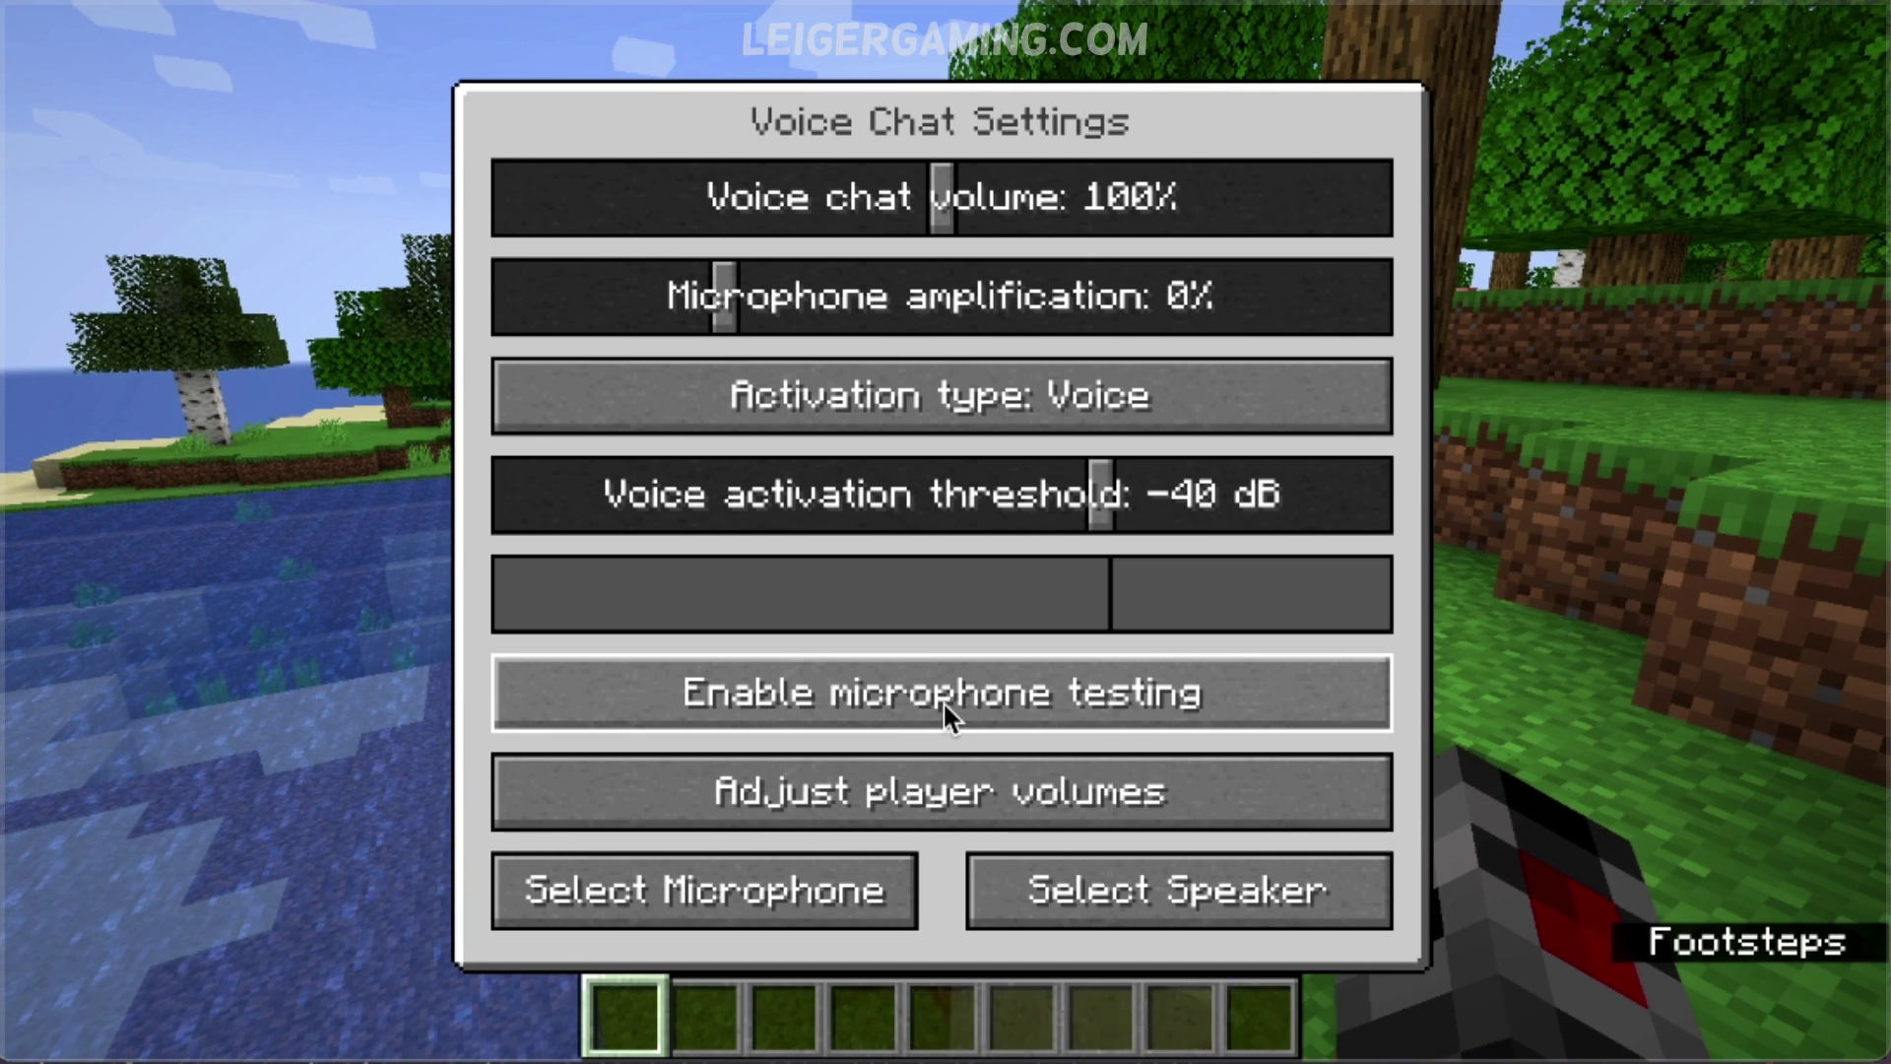
- Keep the activation type on Voice, set the voice activation threshold to -46 dB during a microphone test, and close the settings
click(924, 396)
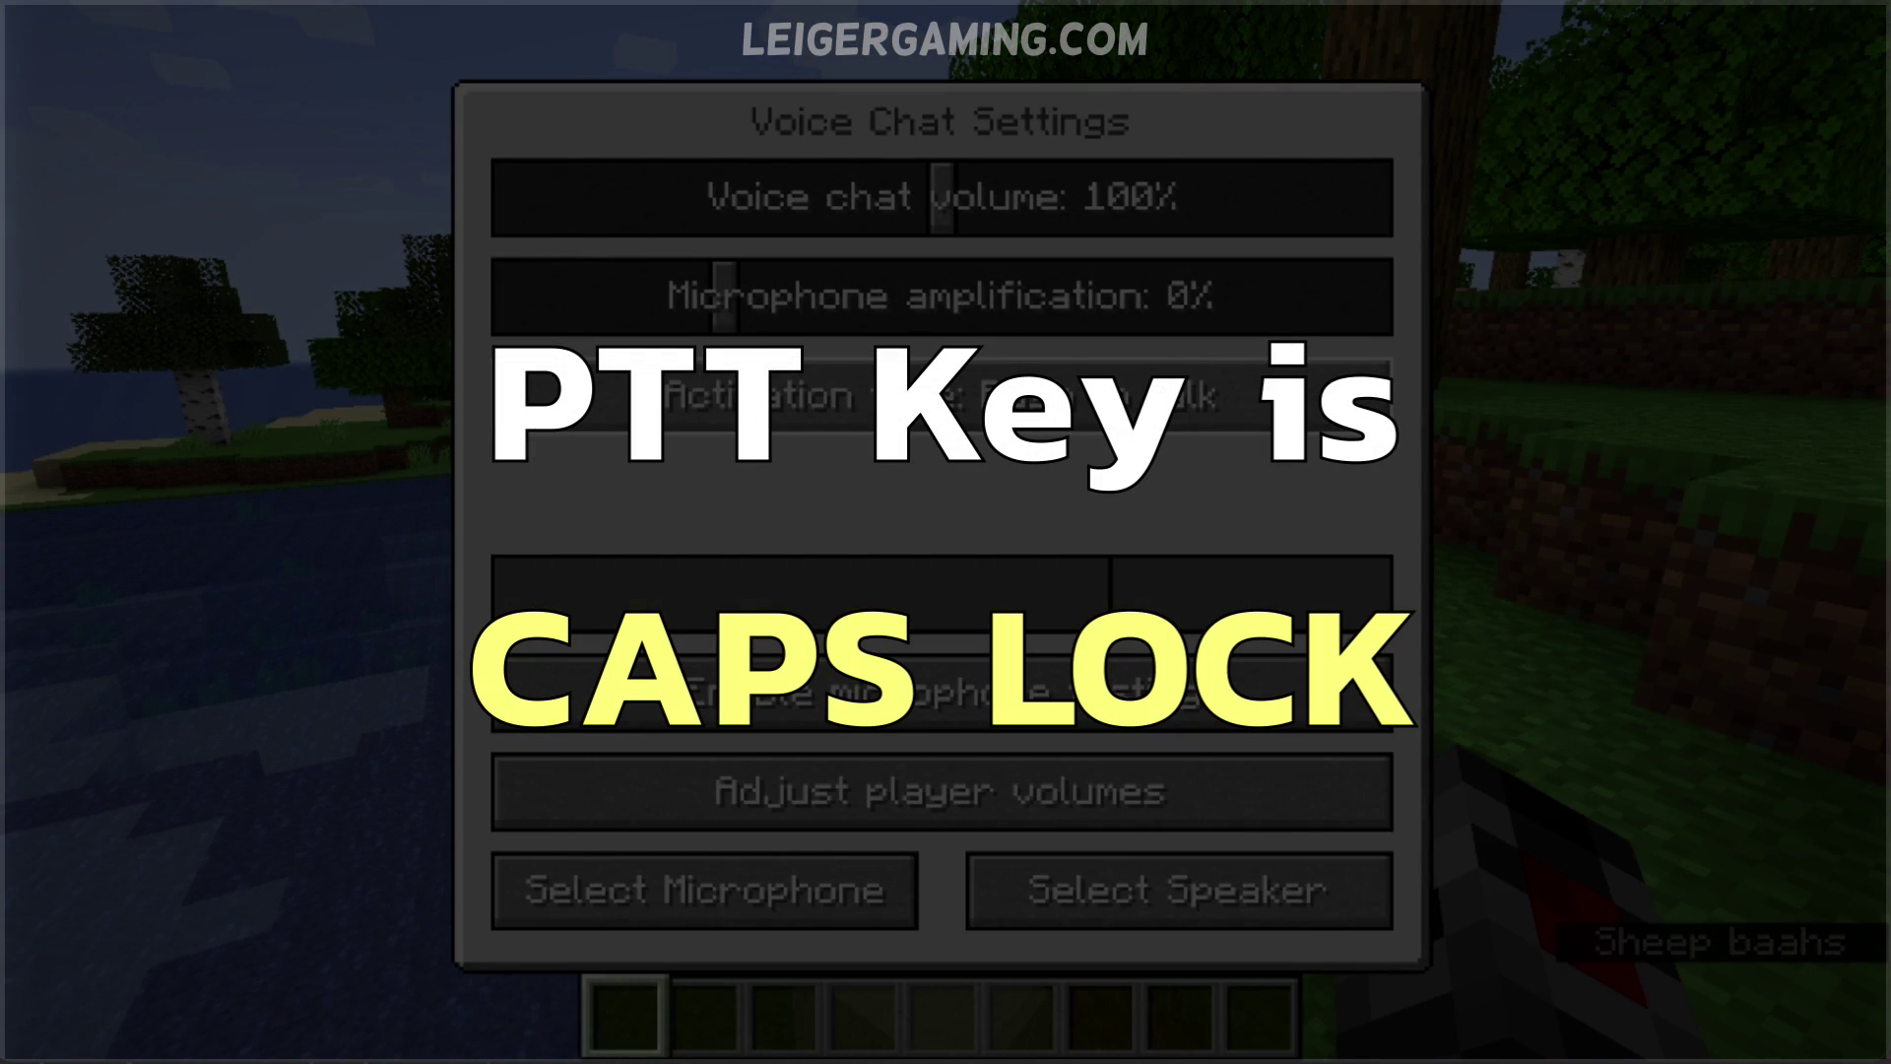
click(925, 396)
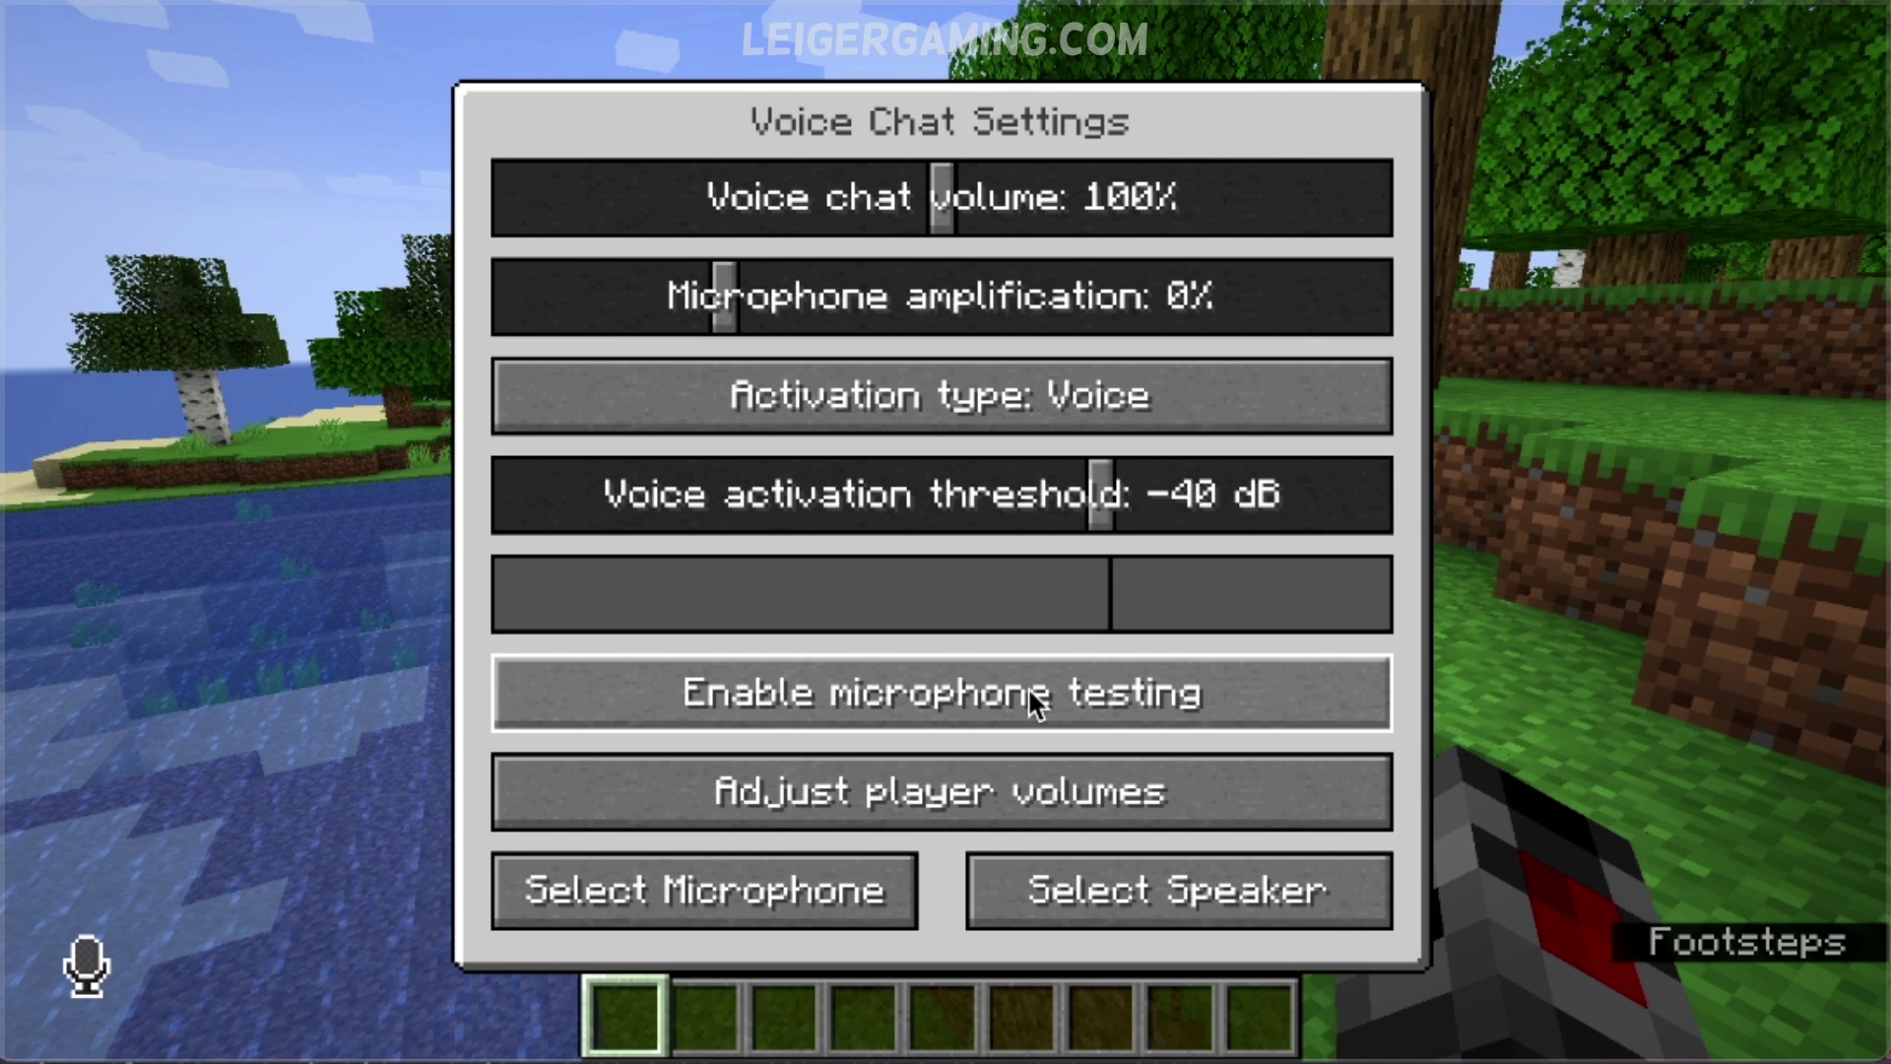
click(1026, 687)
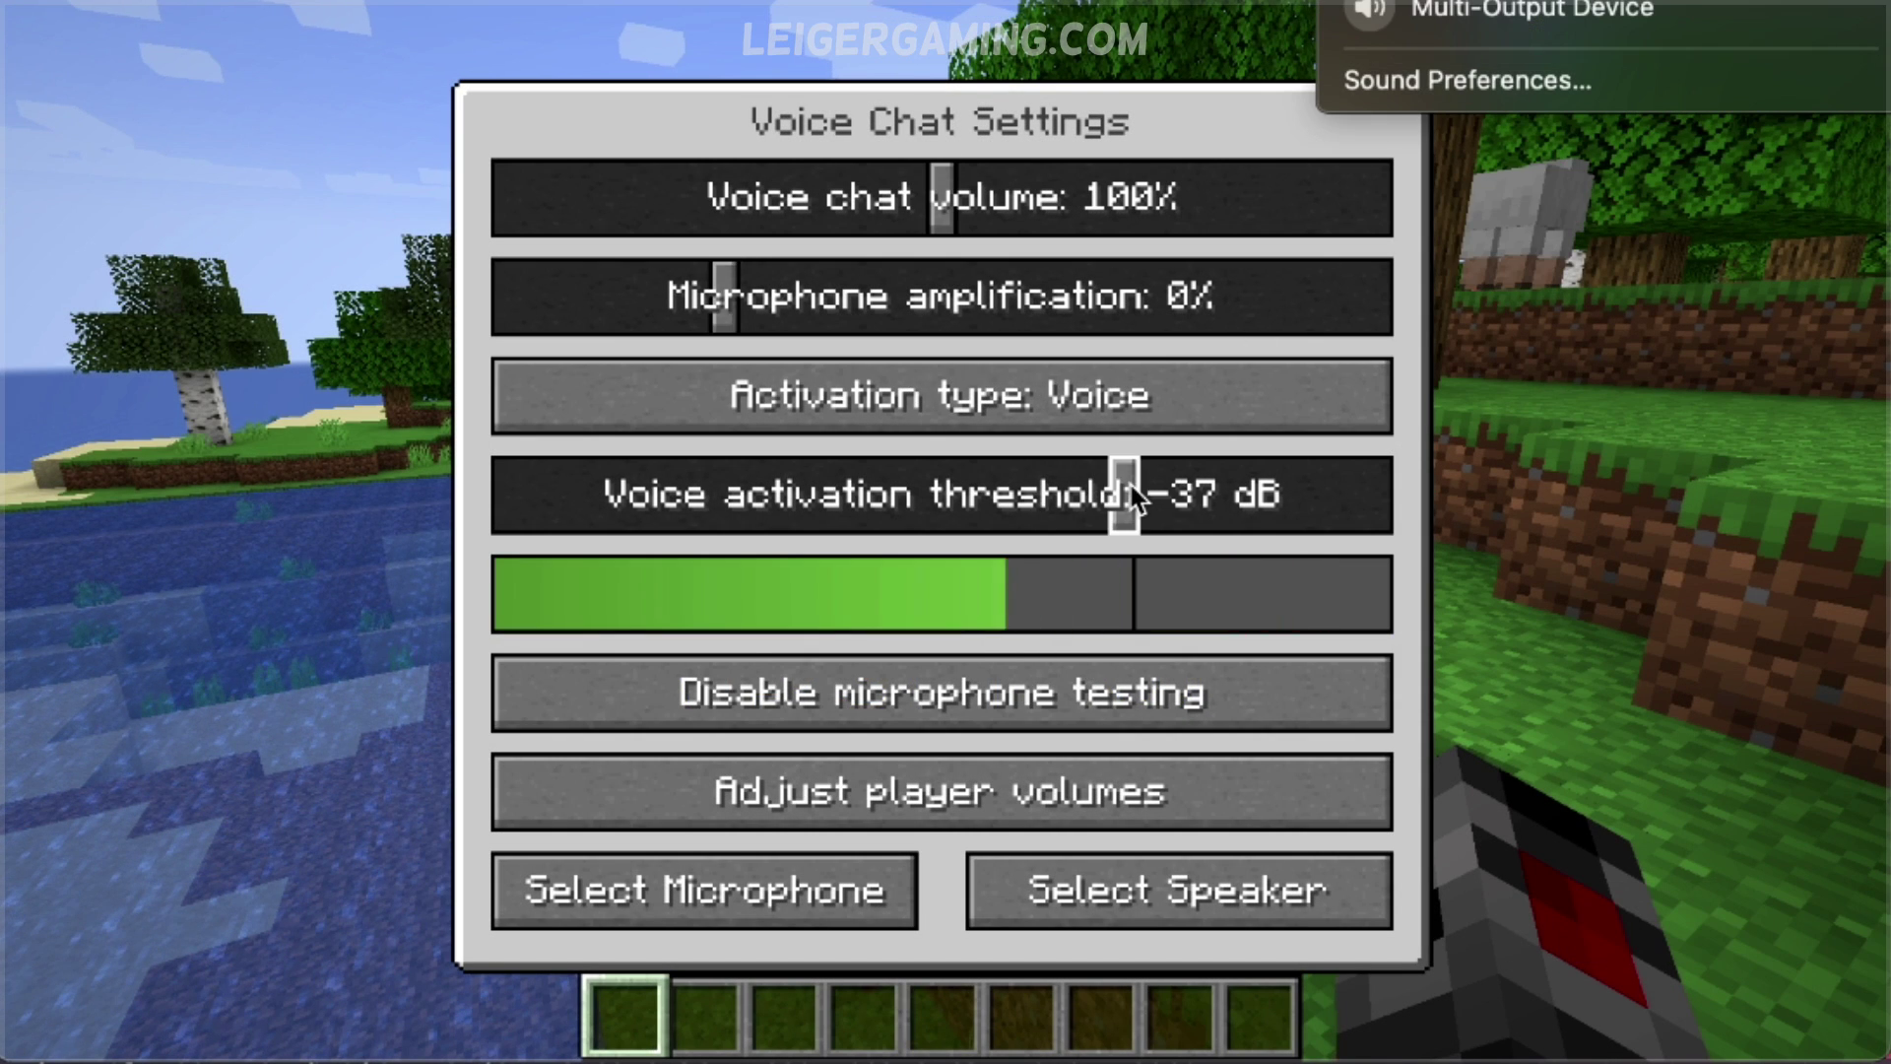
drag(1130, 487, 1065, 487)
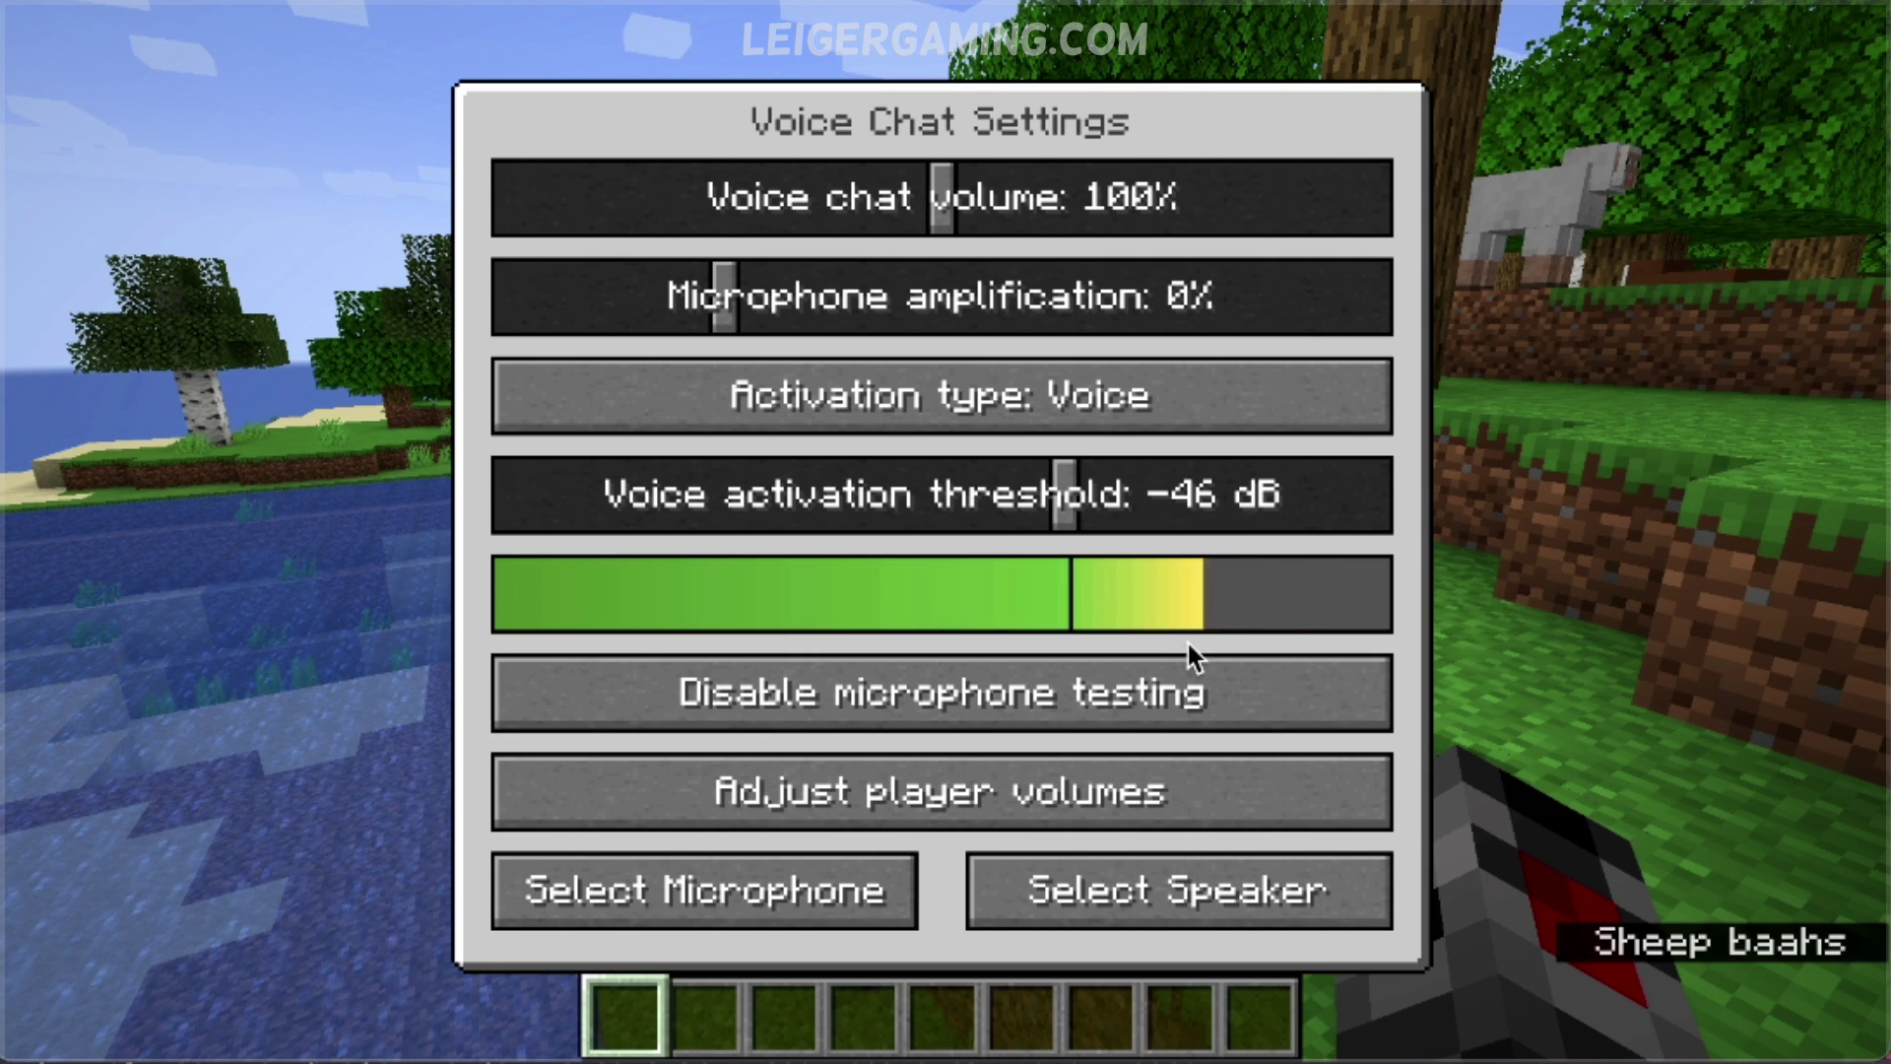
click(1084, 693)
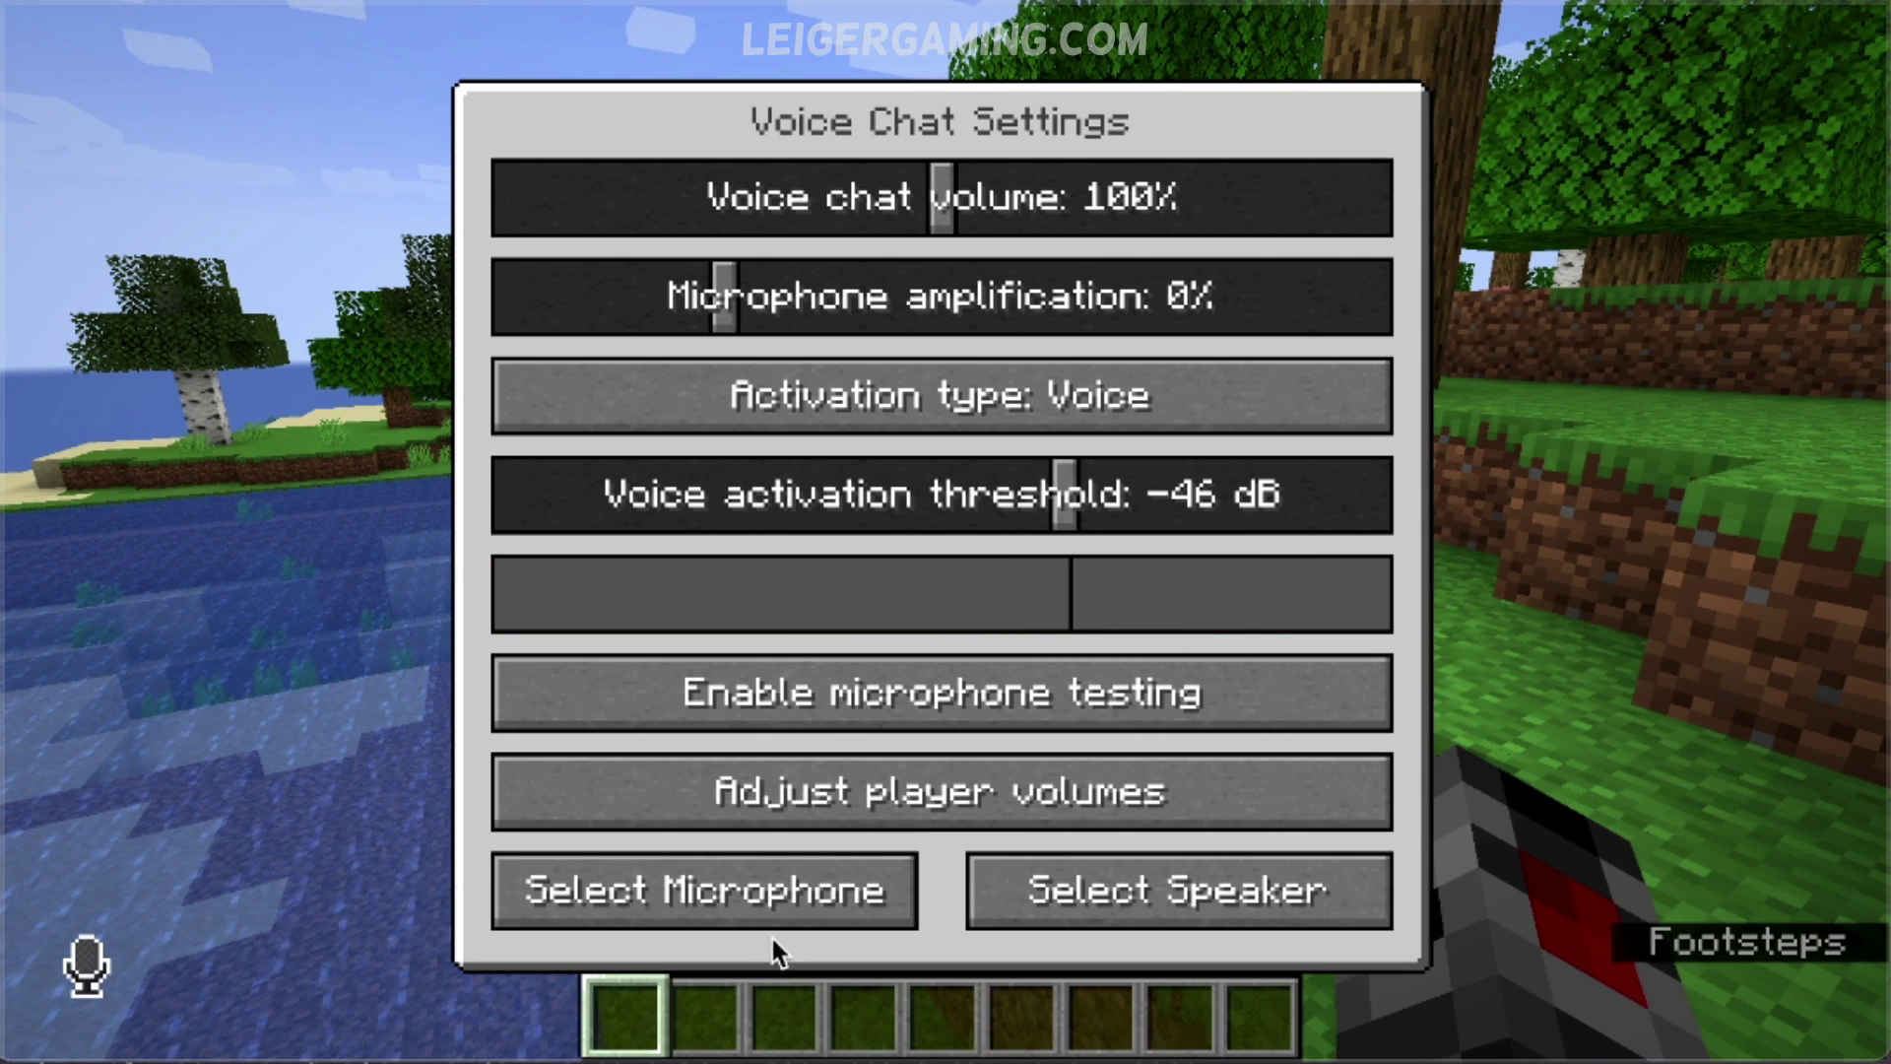
key(Escape)
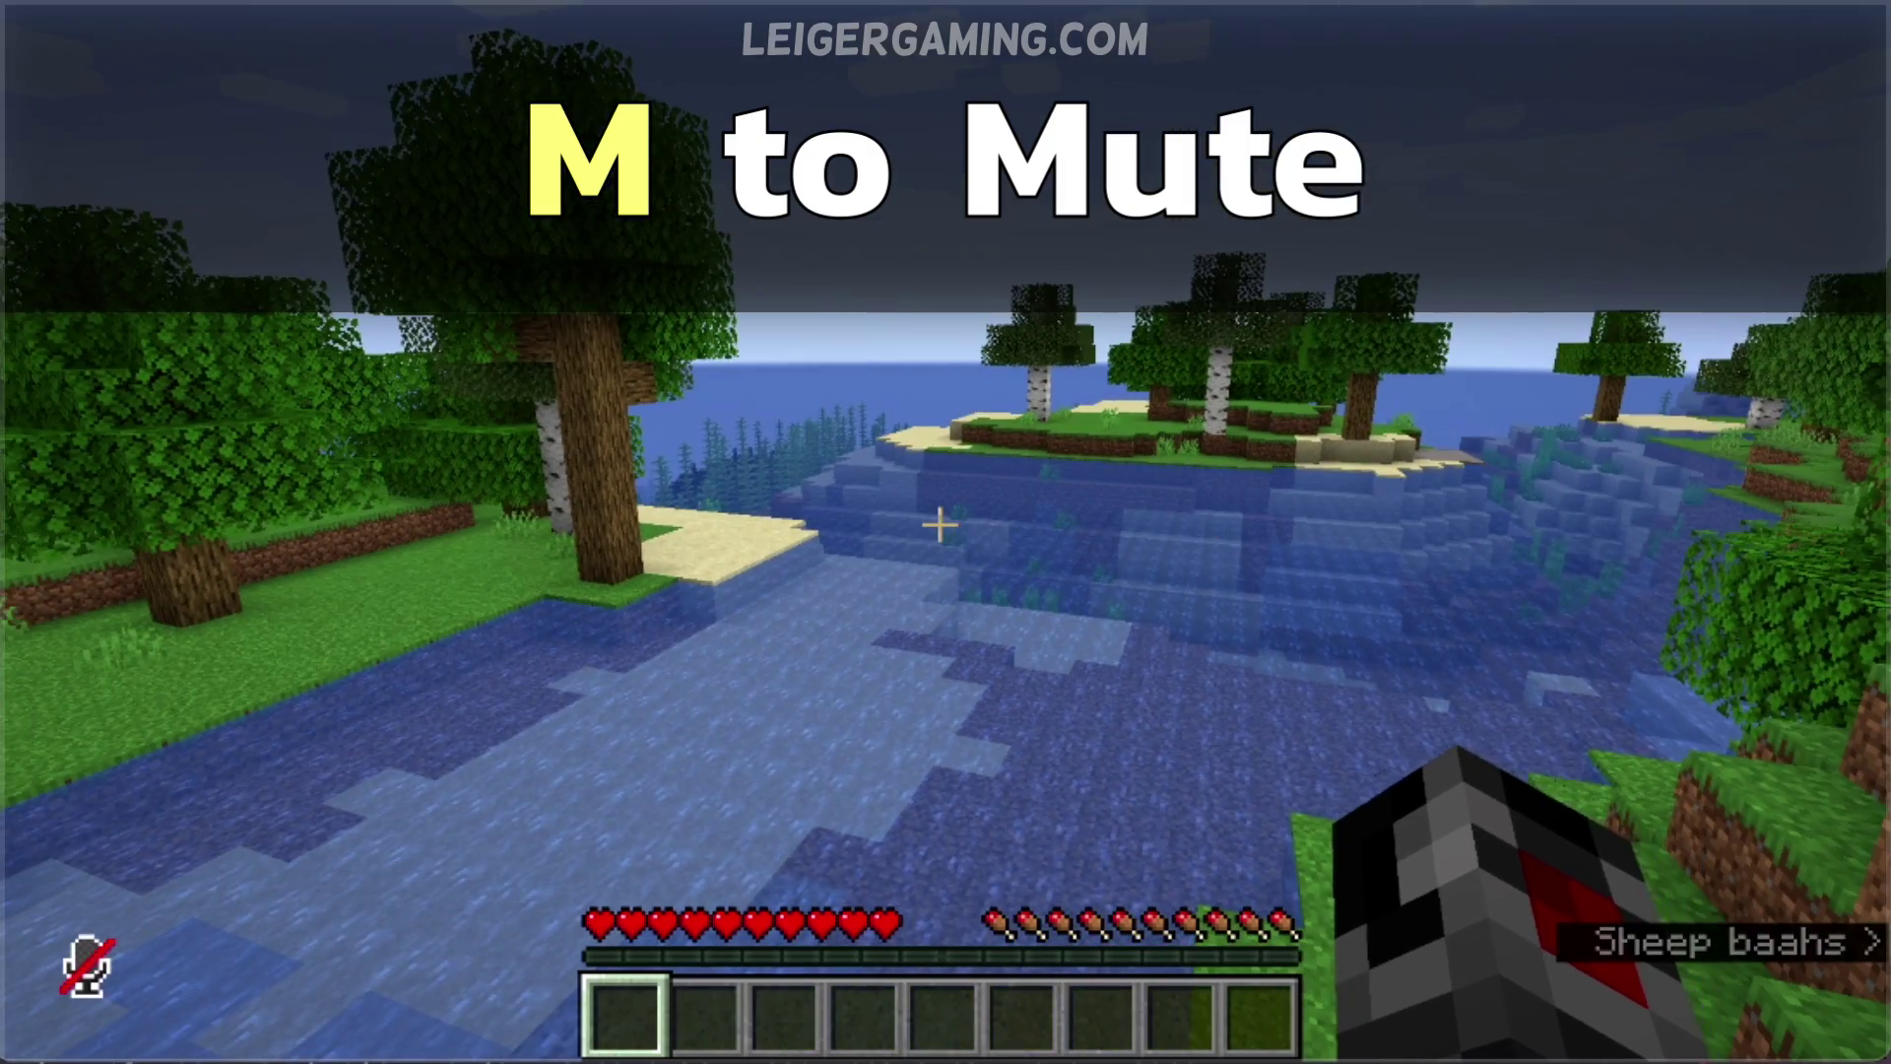
key(w)
key(w)
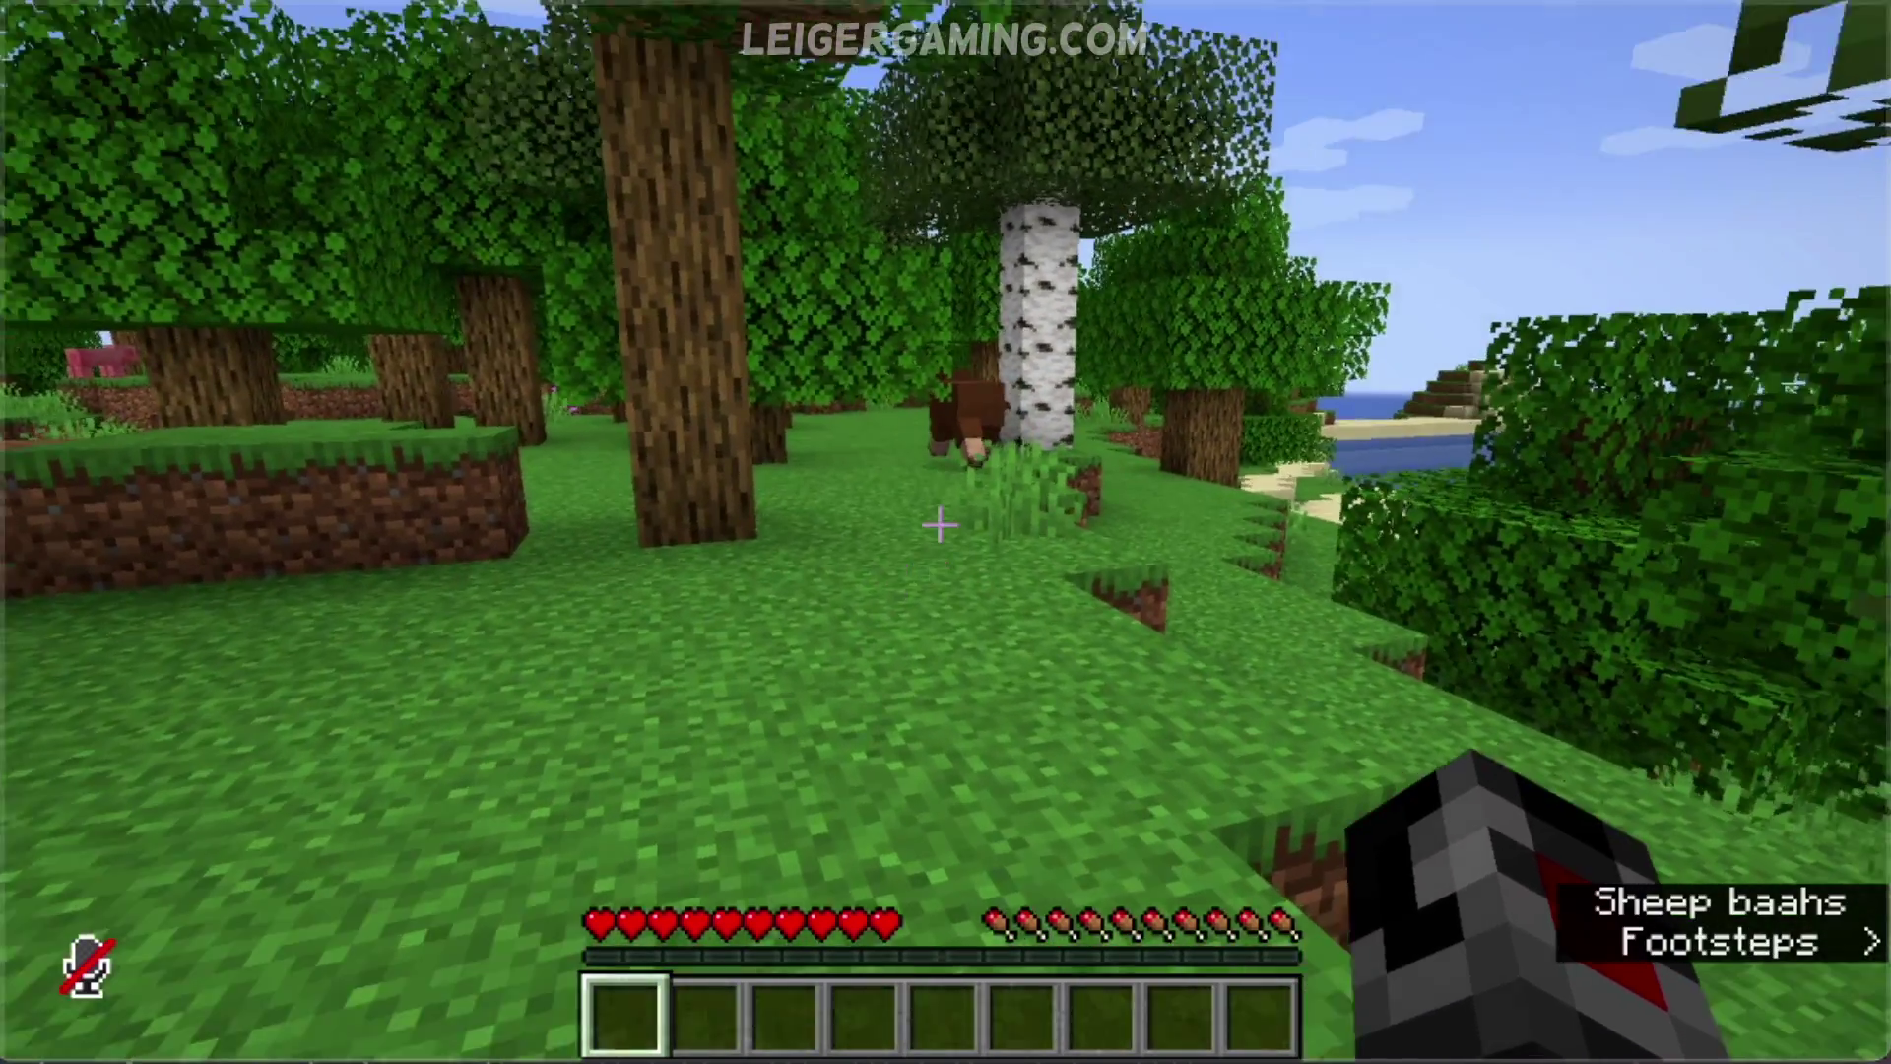
- Walk through the forest to the water's edge and unmute the voice chat microphone
key(w)
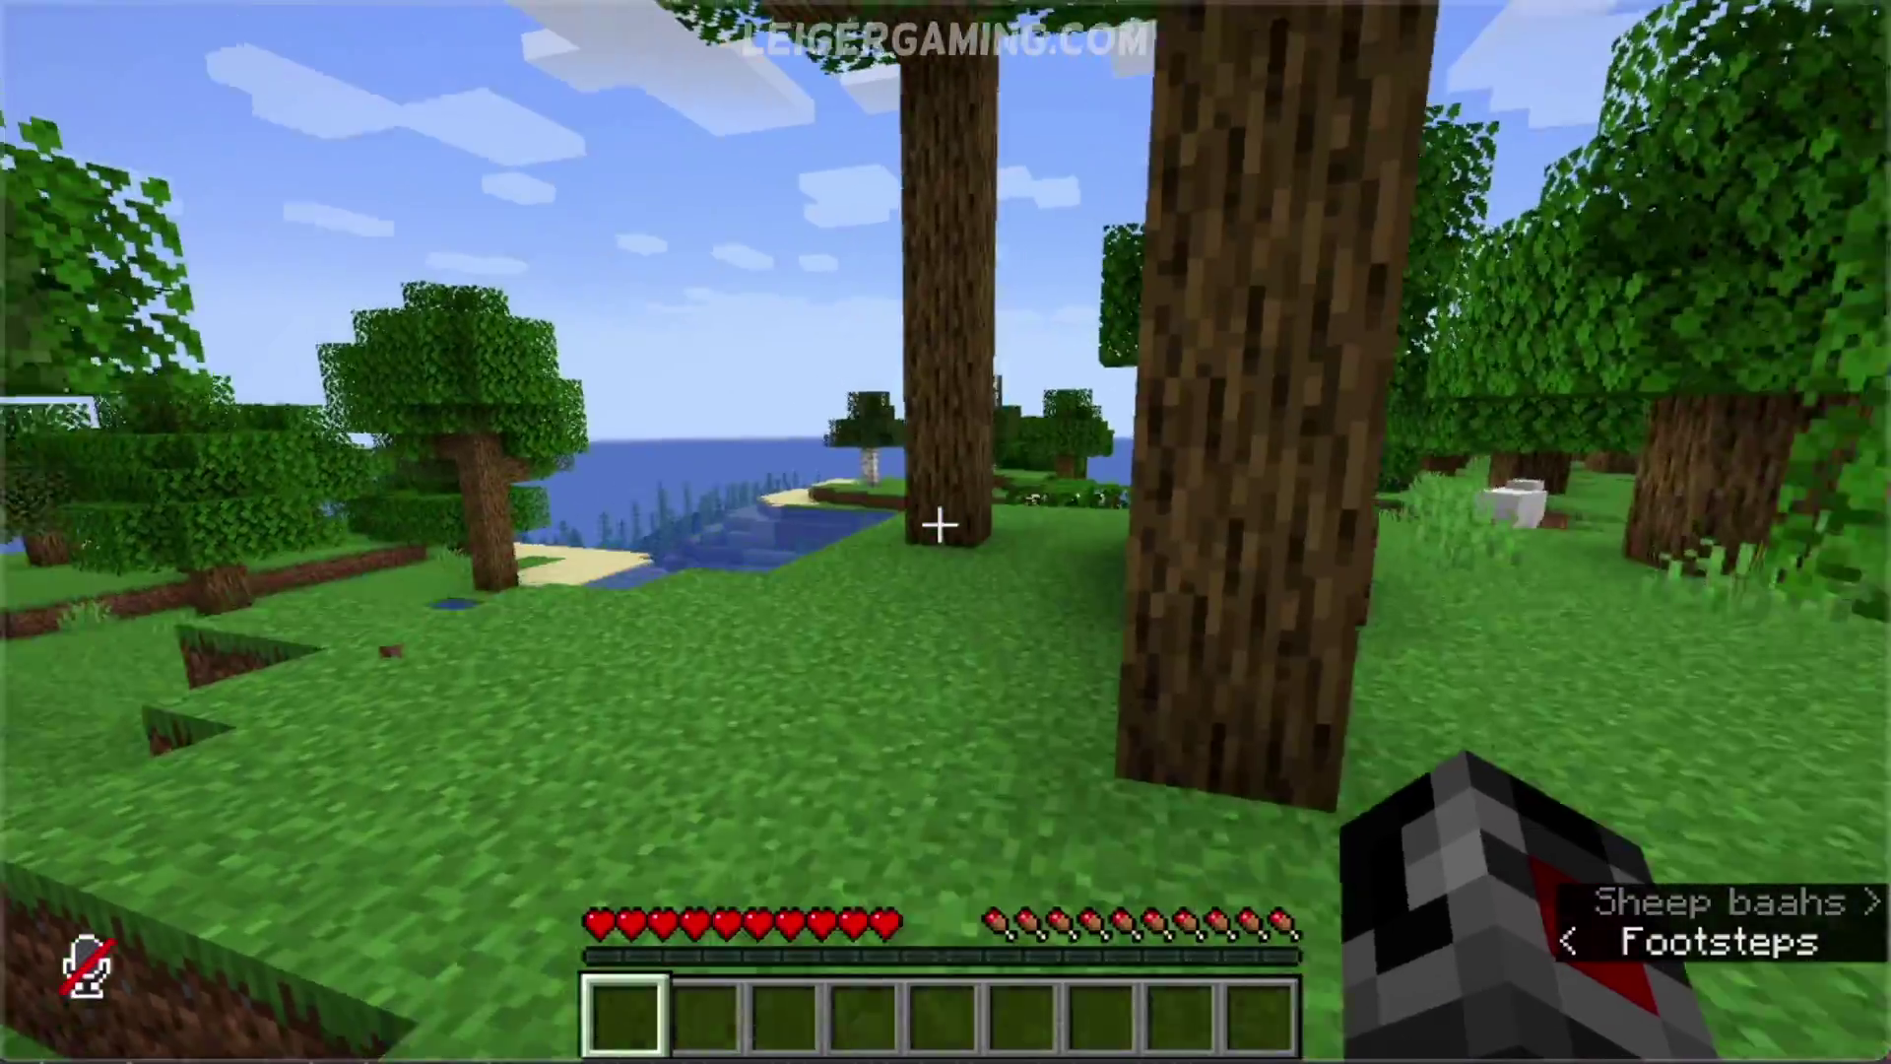
key(w)
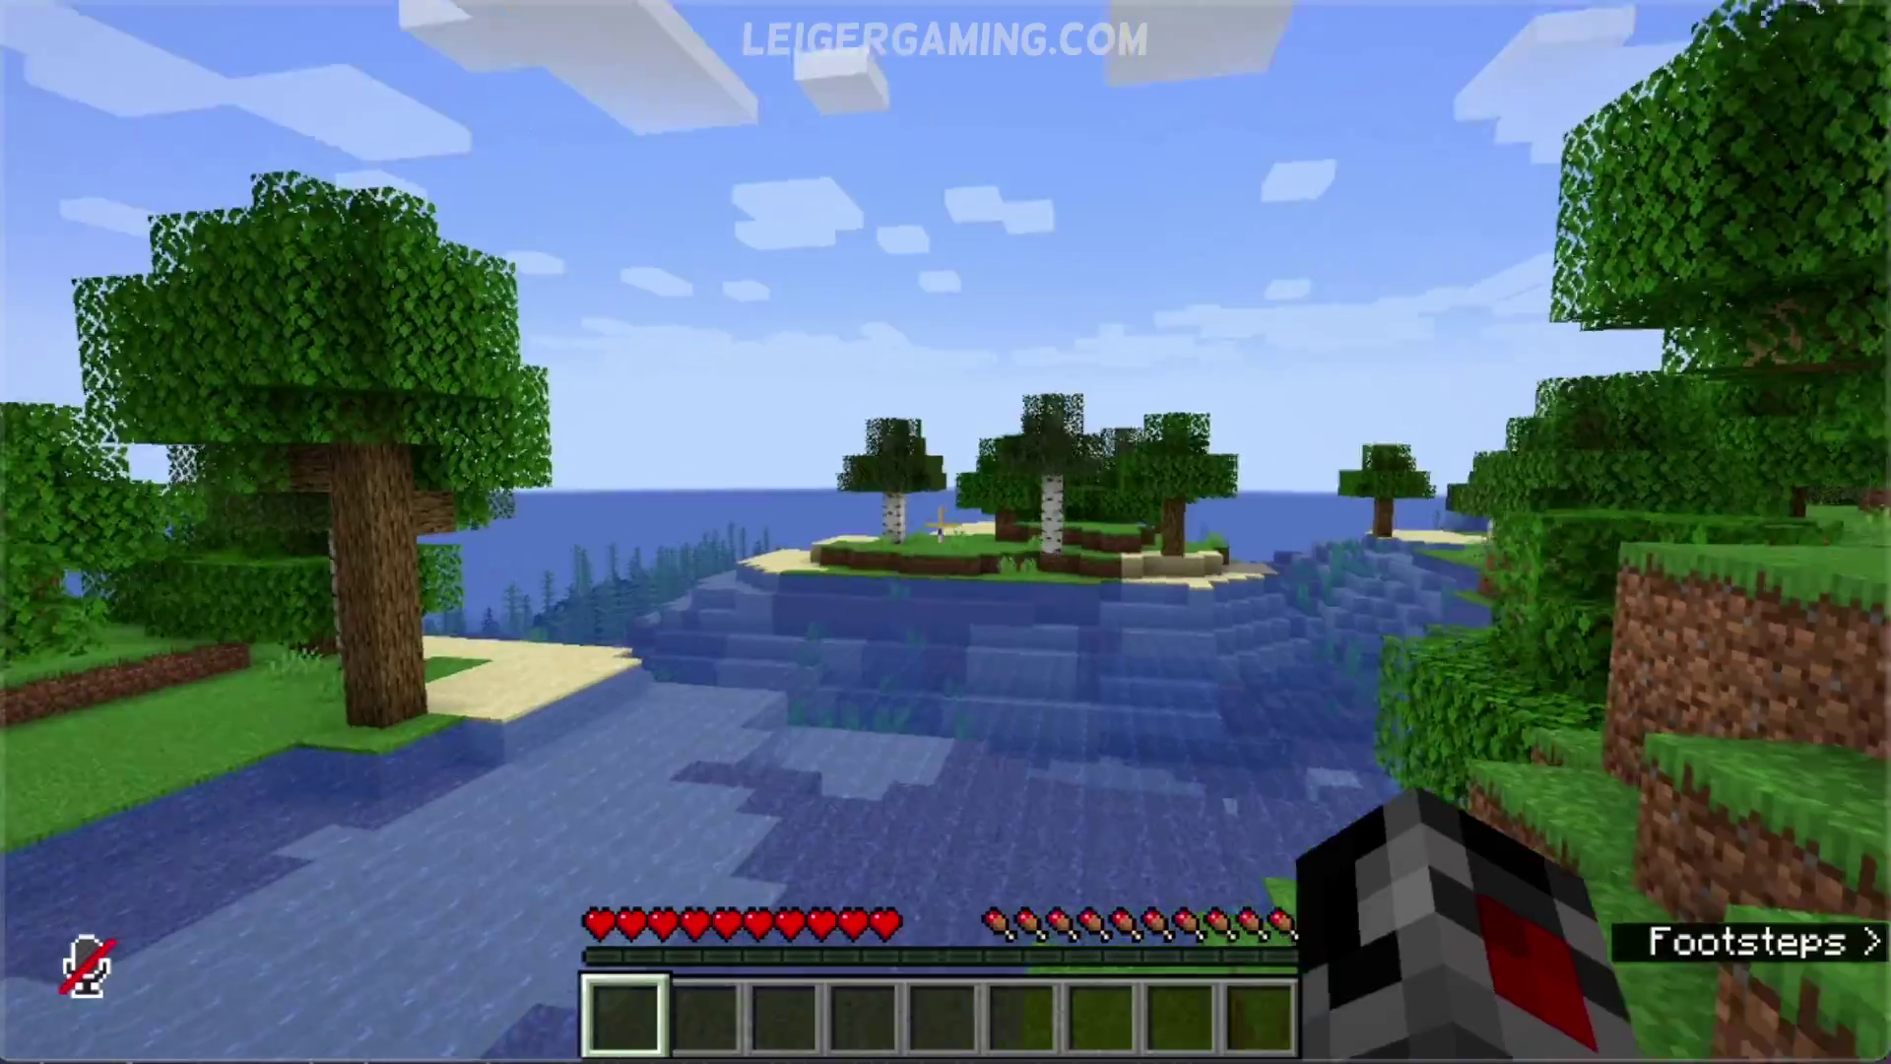
key(w)
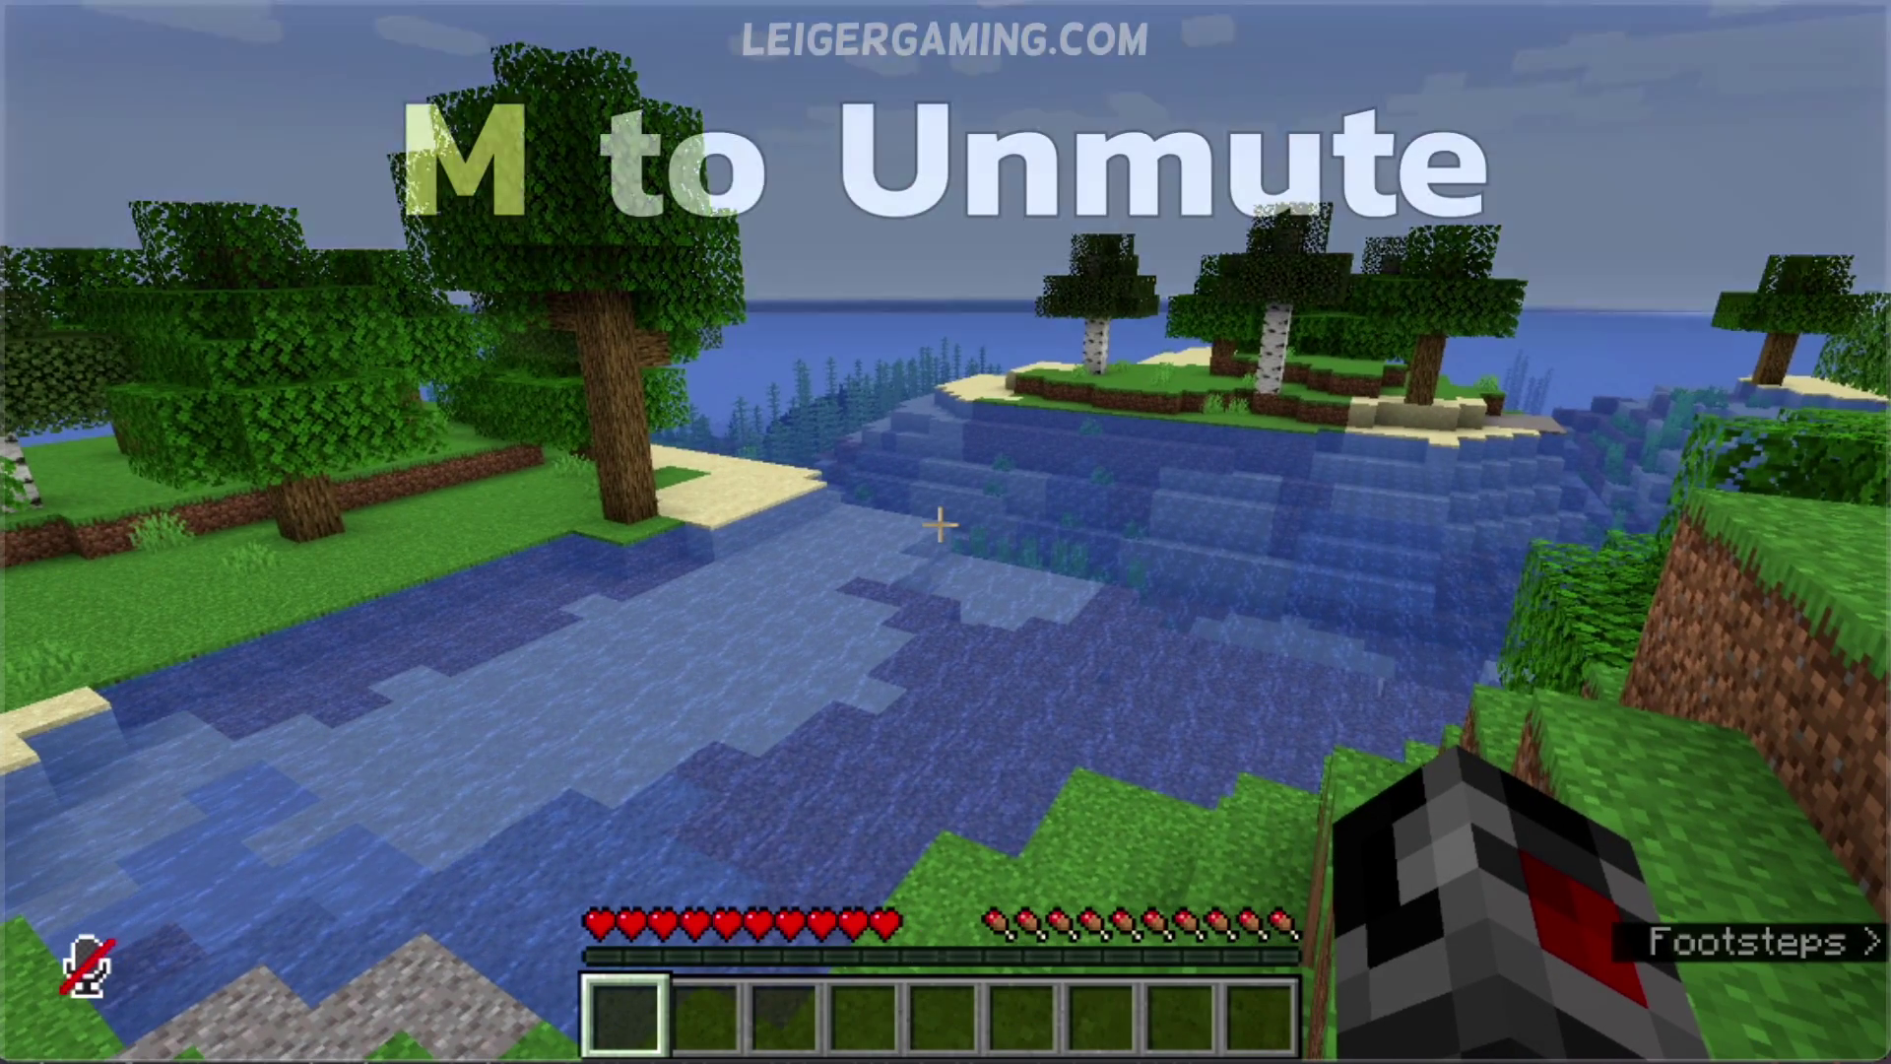
key(m)
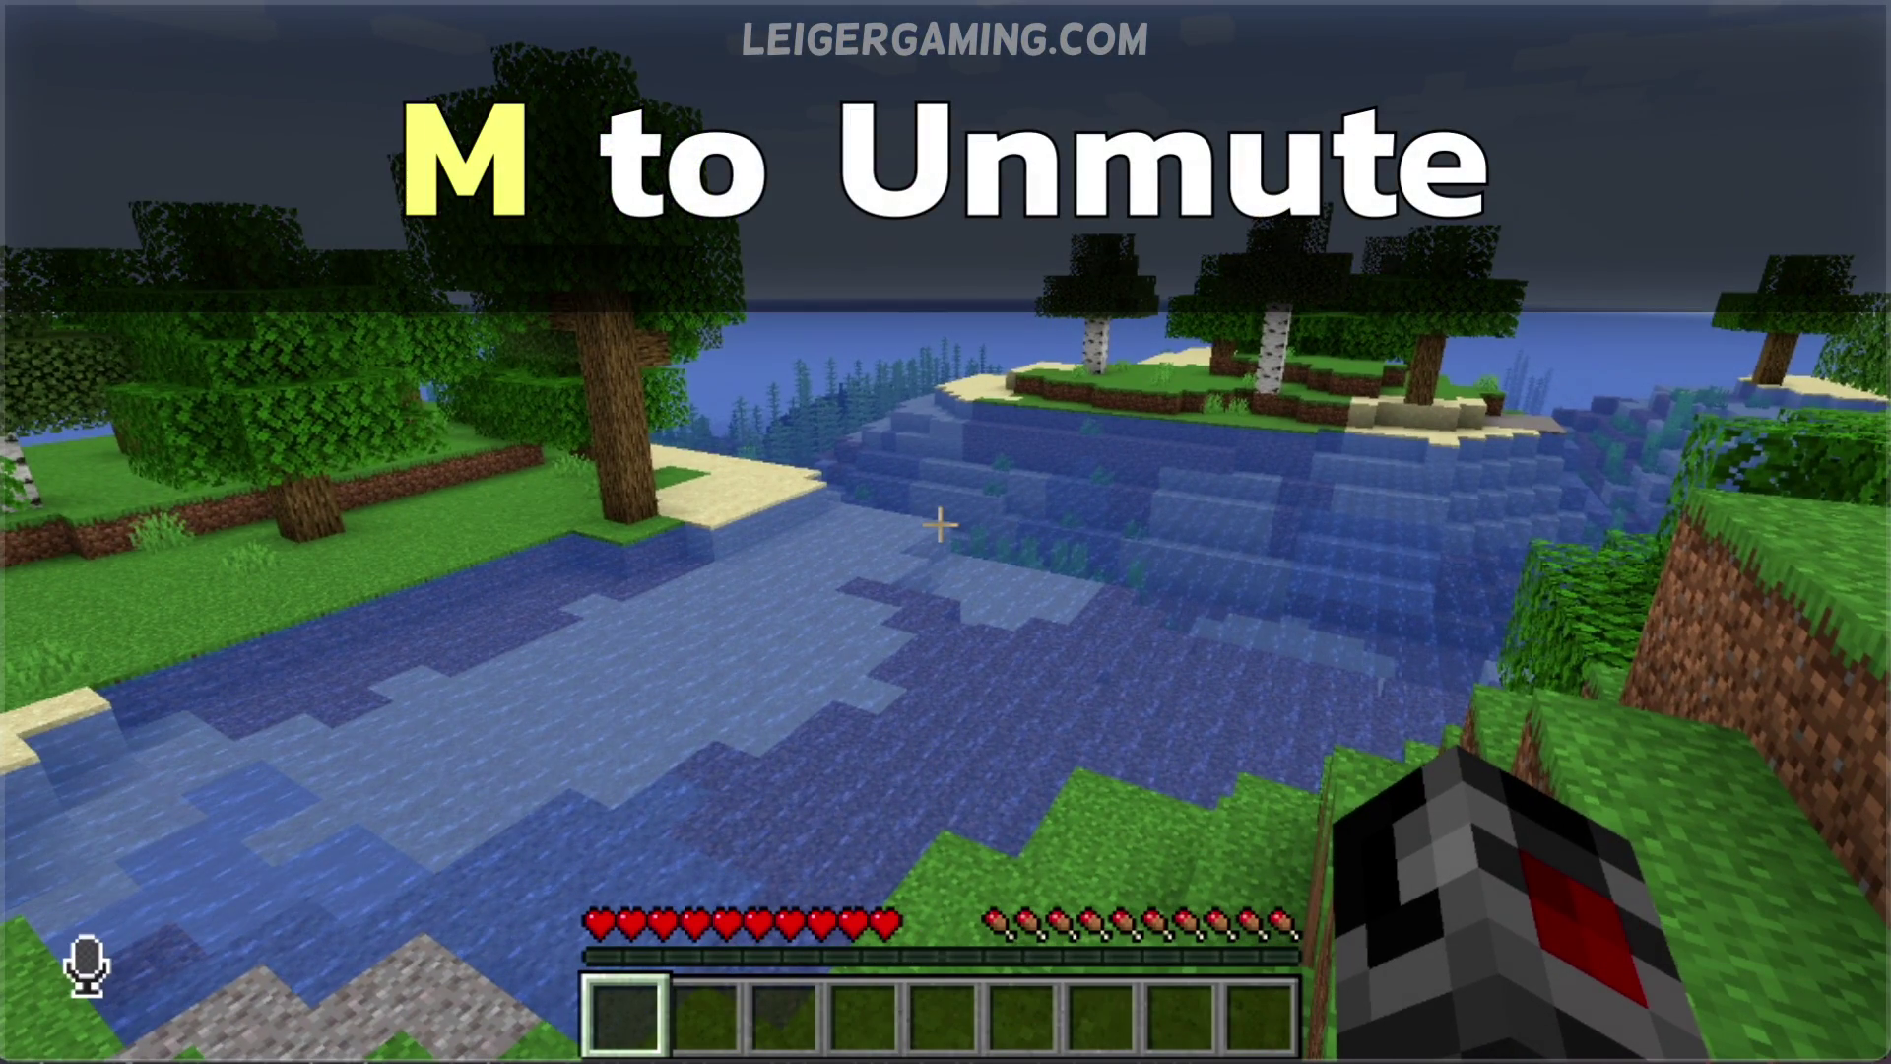
- Examine the voice chat option for joining or creating a group, and return to the game without creating one
key(v)
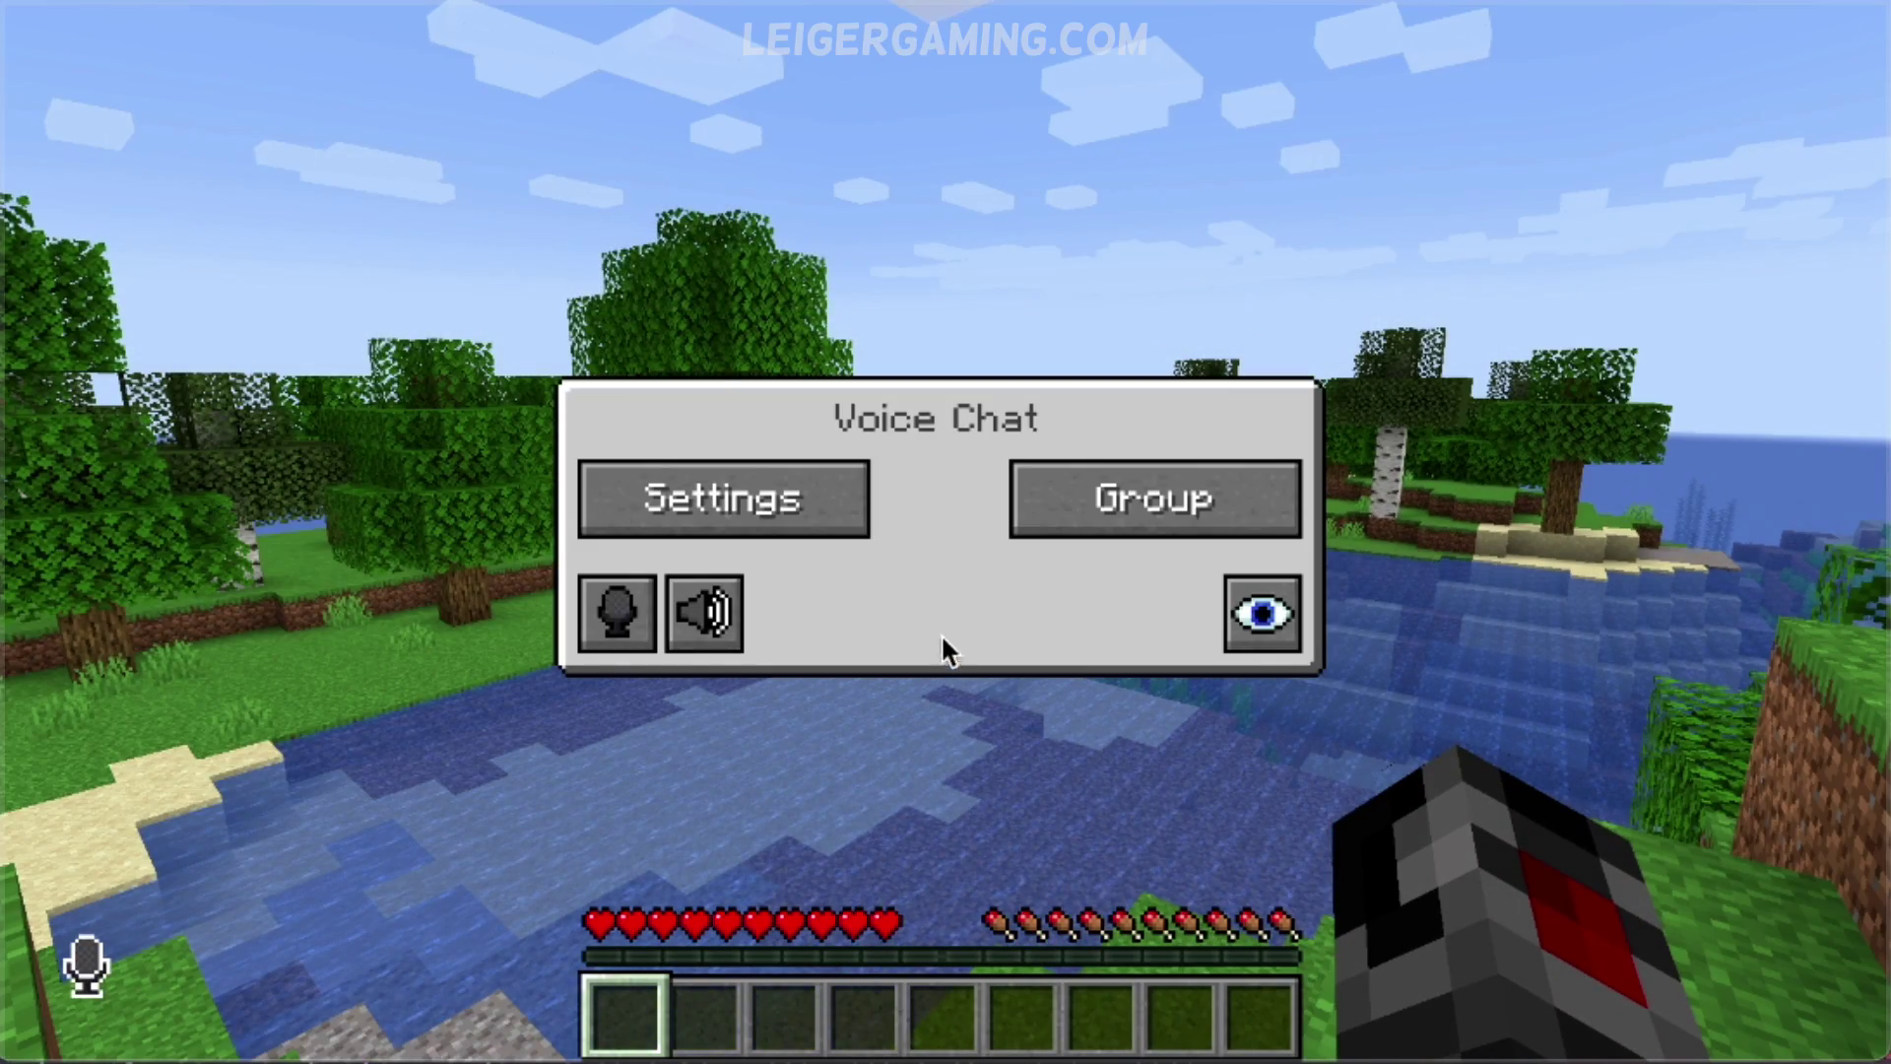
click(1121, 494)
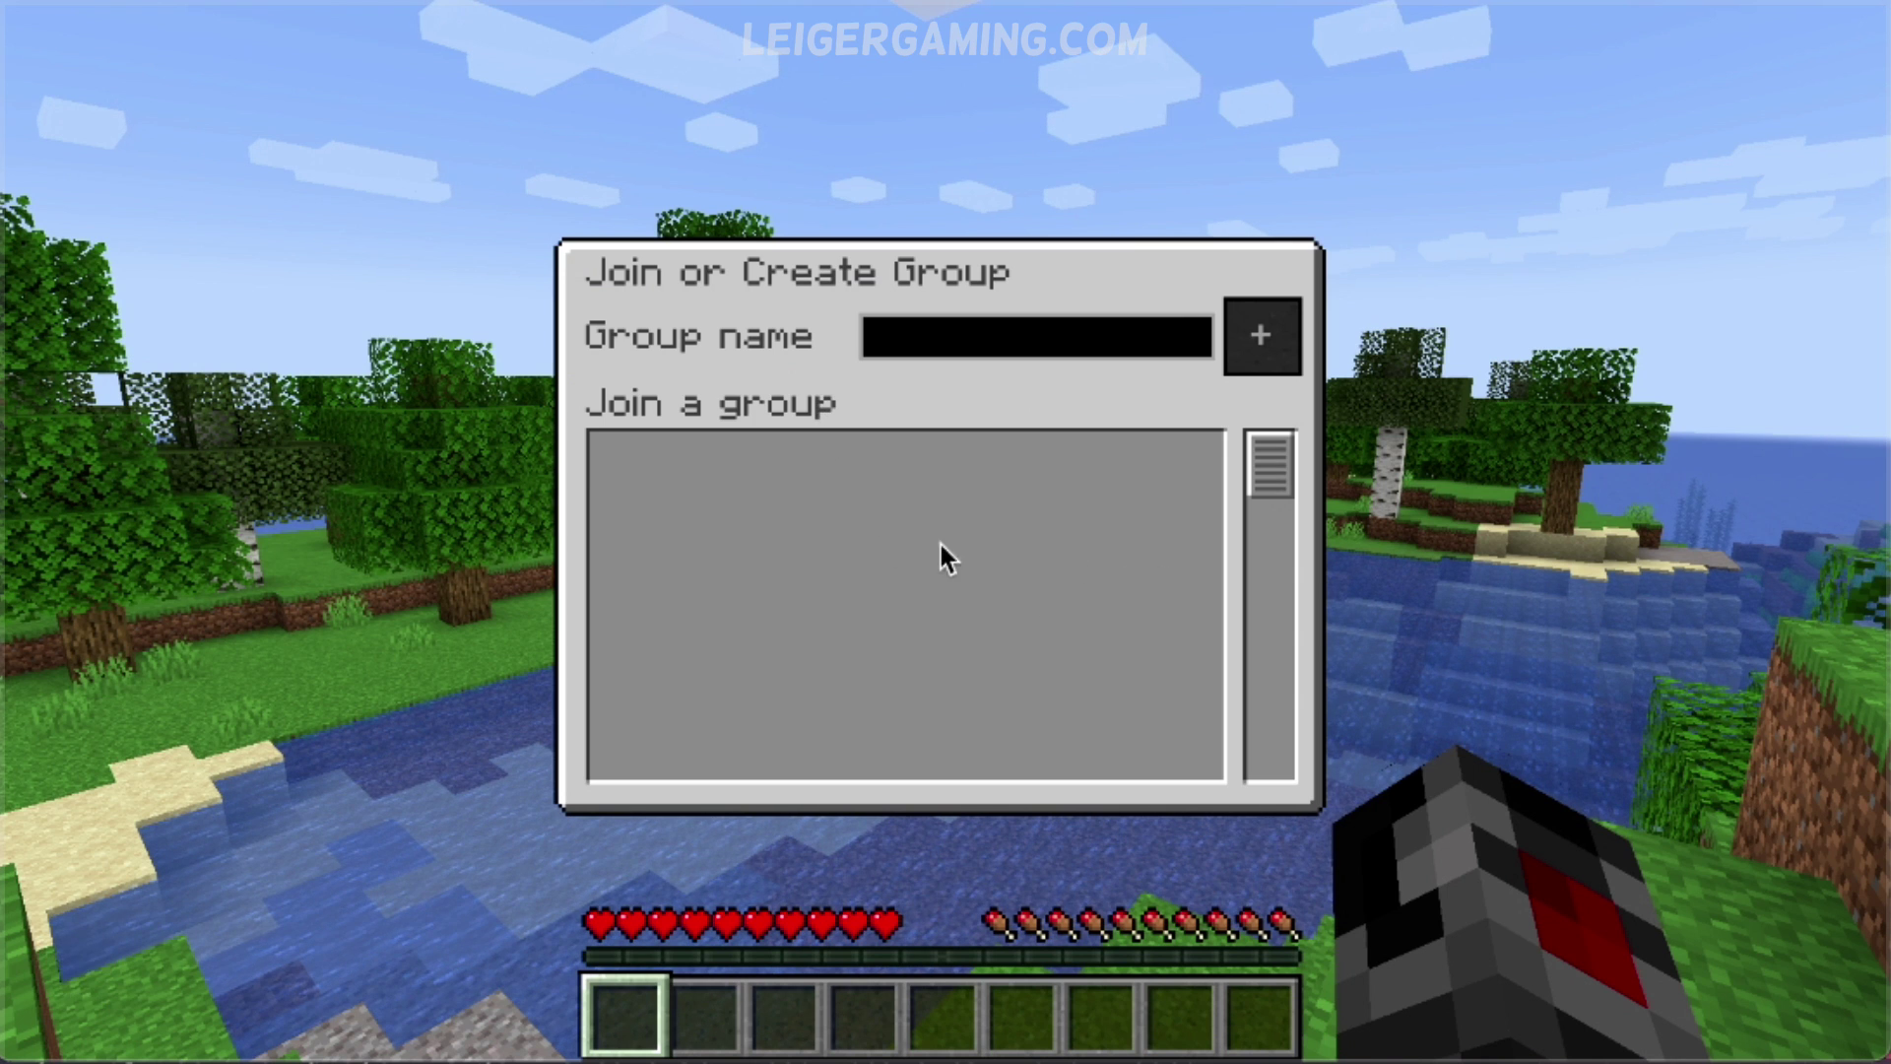
click(965, 333)
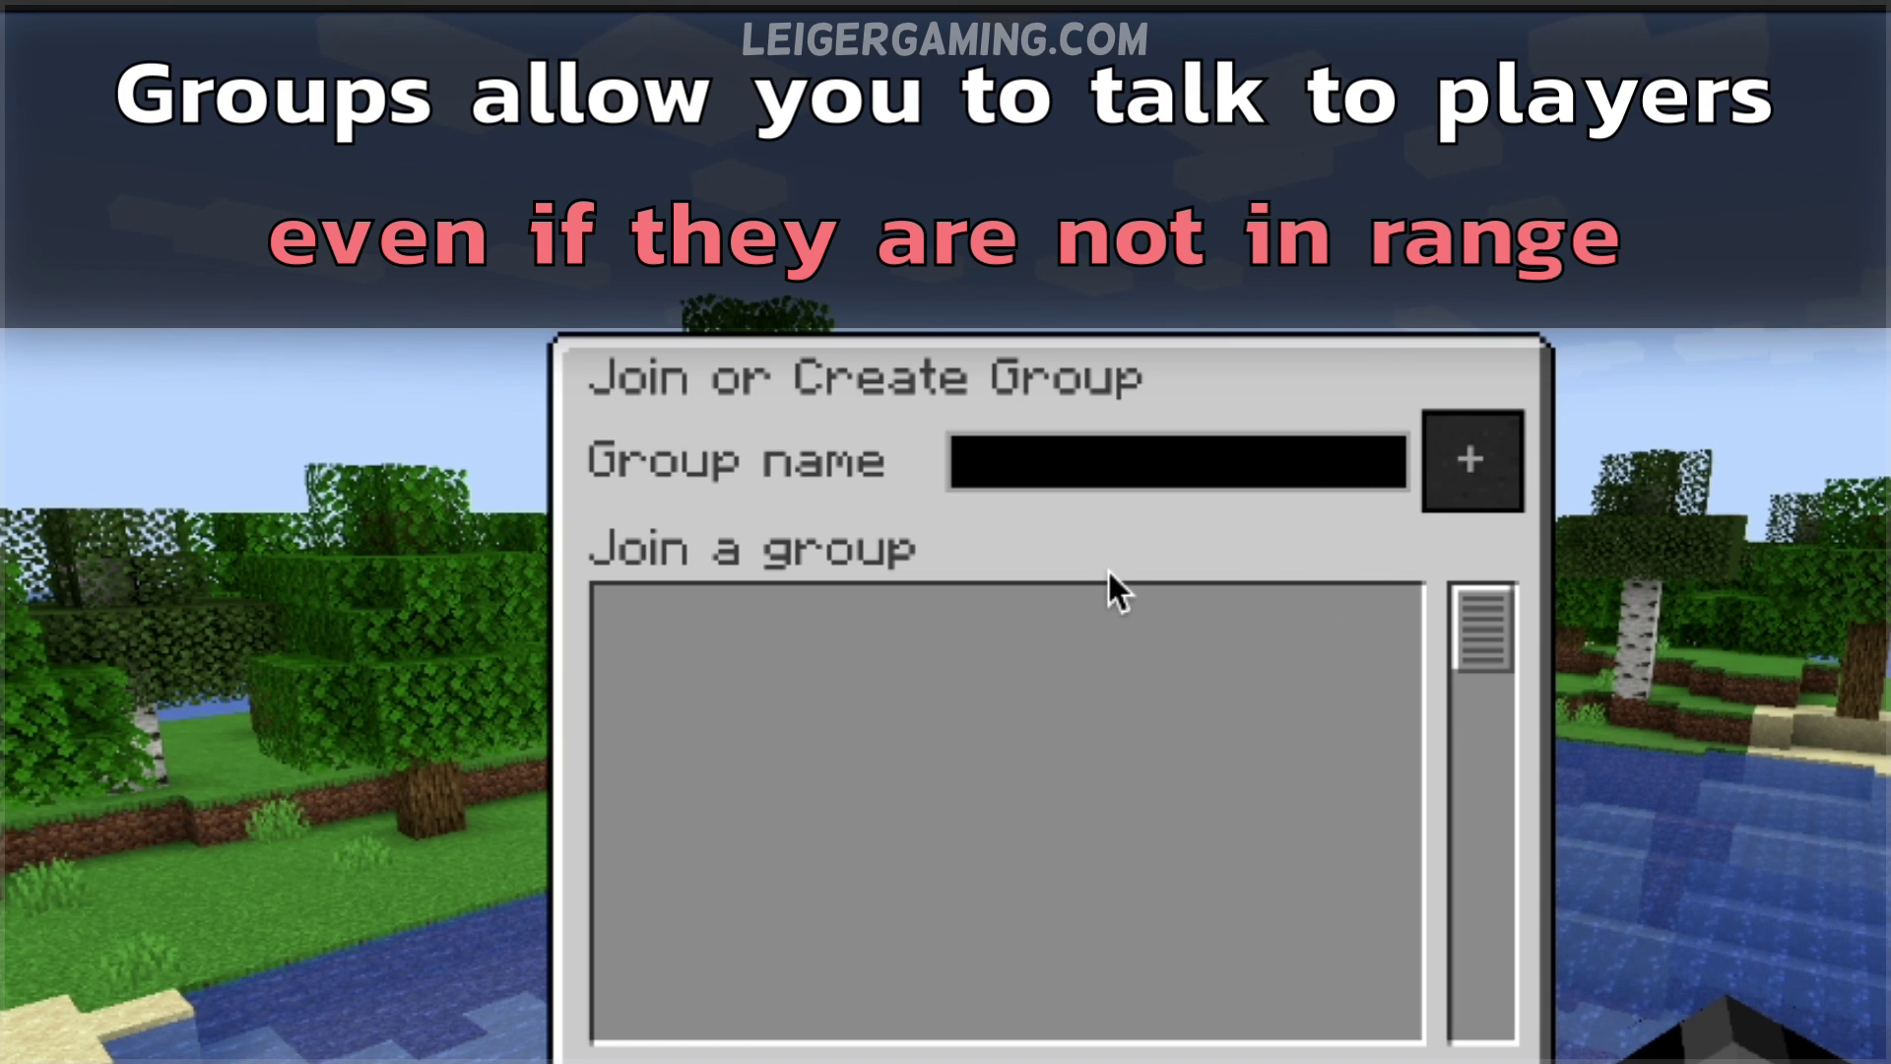
key(Escape)
key(Escape)
key(Escape)
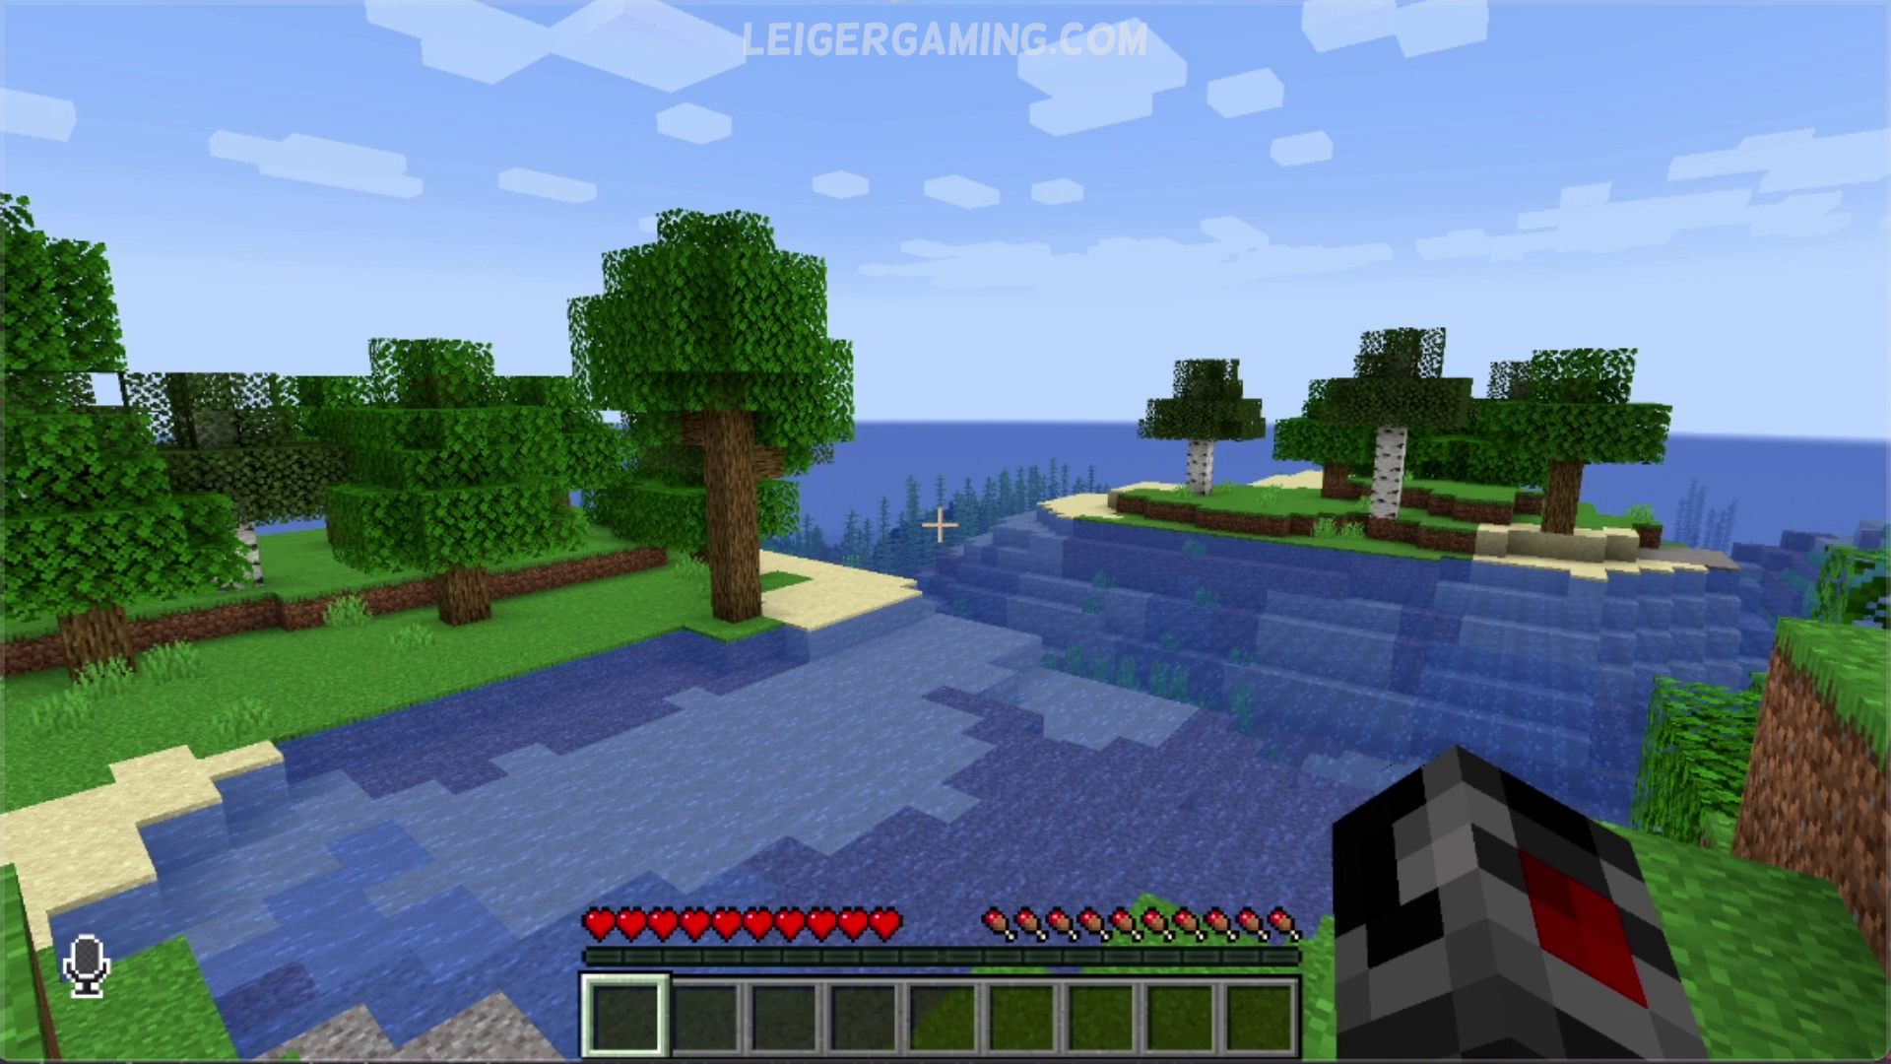
- Hide the voice chat icons on the game display through the voice chat controls
key(v)
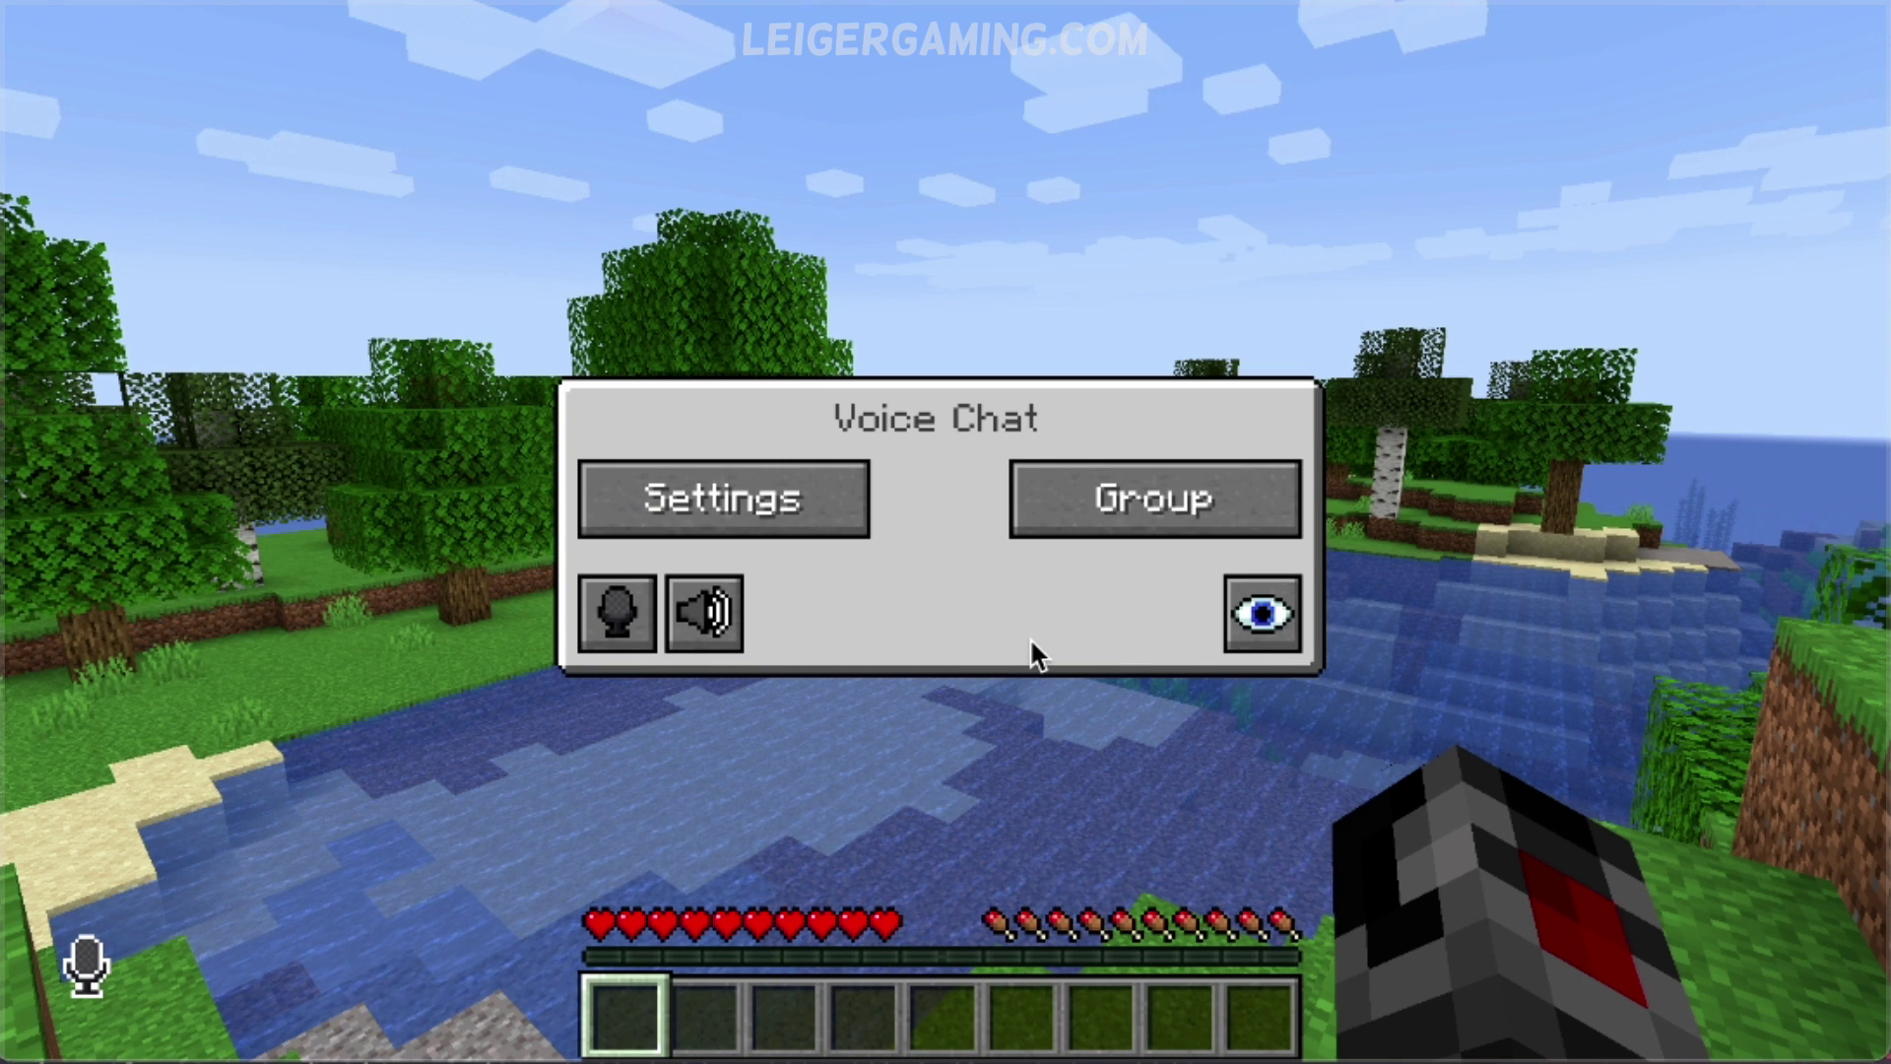
click(1261, 612)
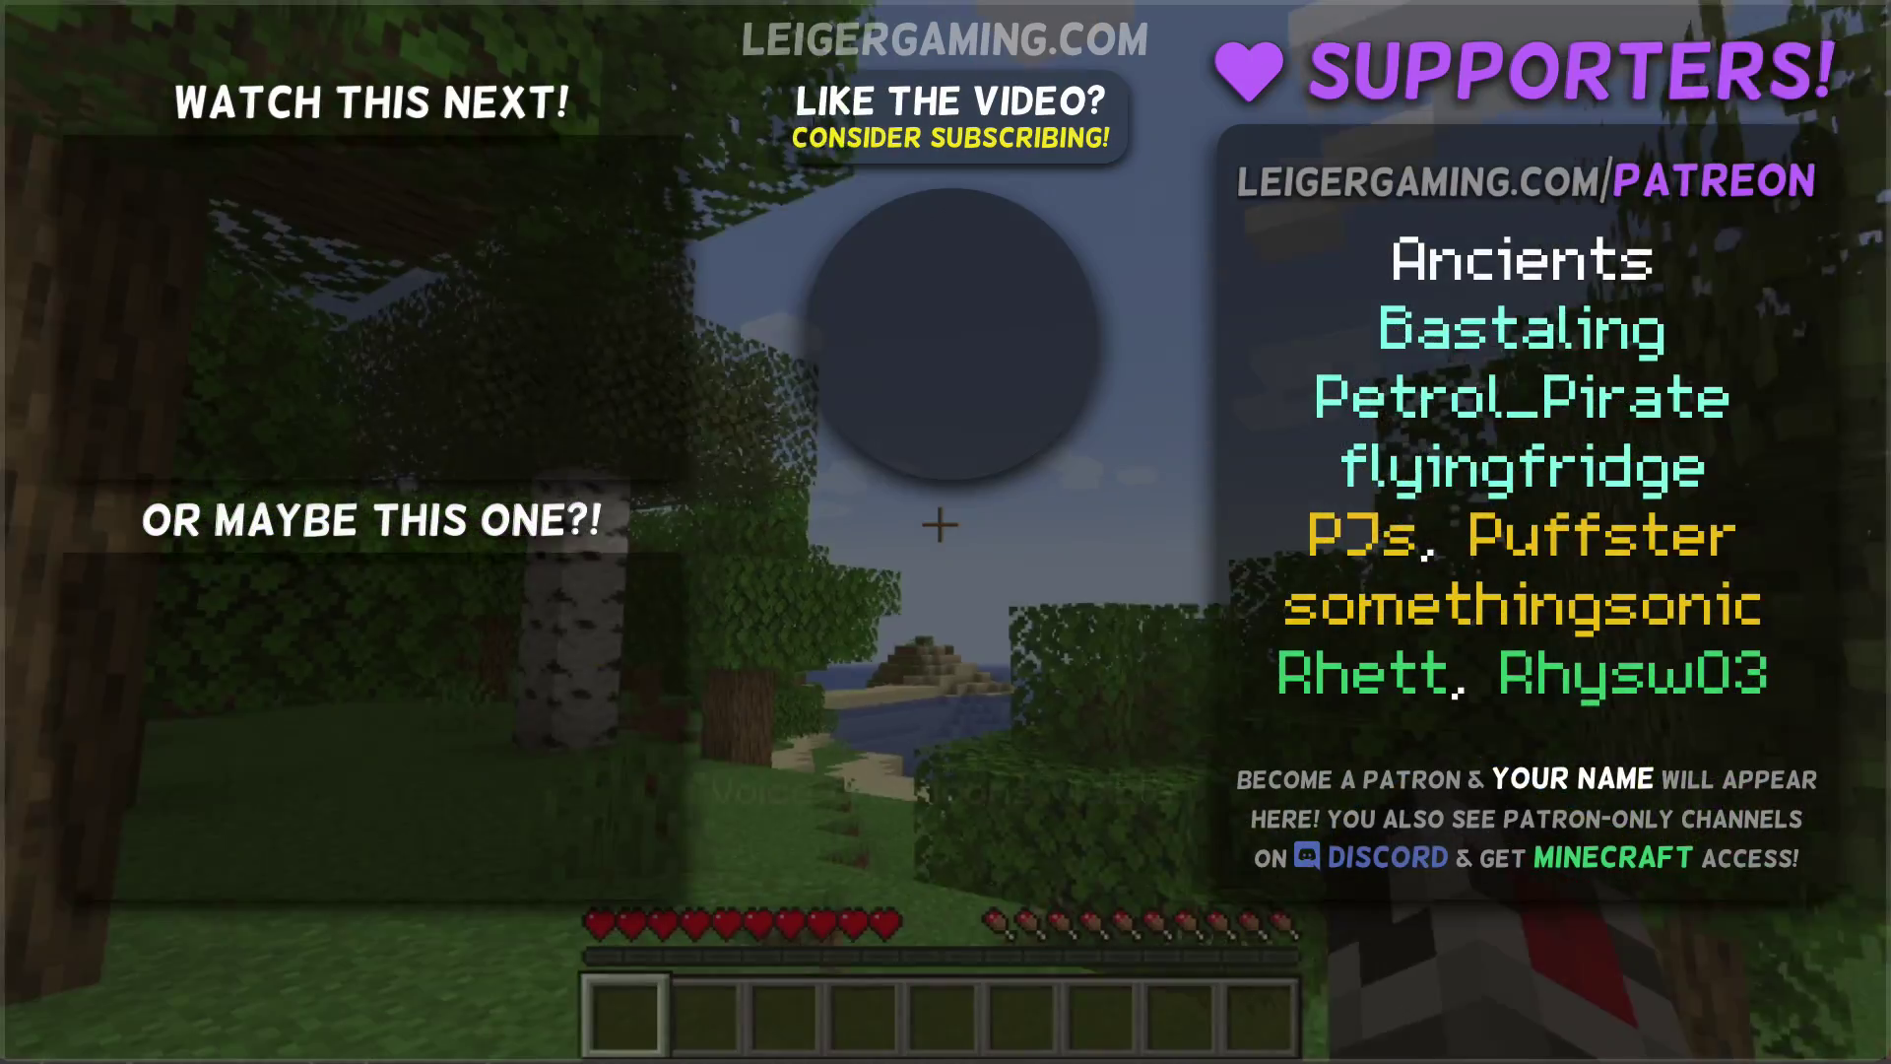